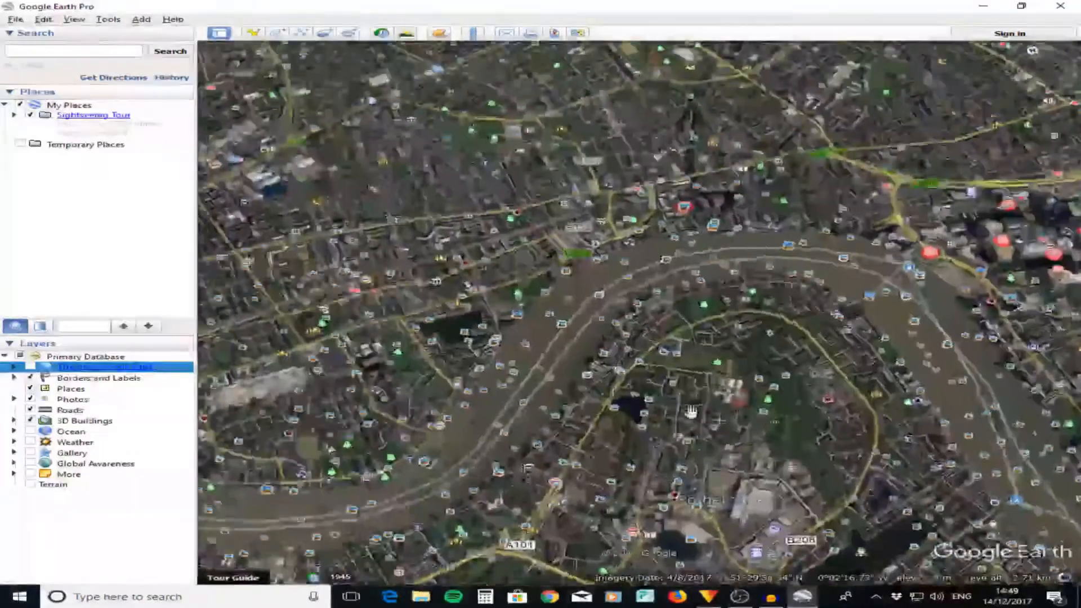
- Turn off all Primary Database layers with the Thames through central London on the map
{"action": "left_click_drag", "start_coordinate": [691, 411], "coordinate": [844, 344]}
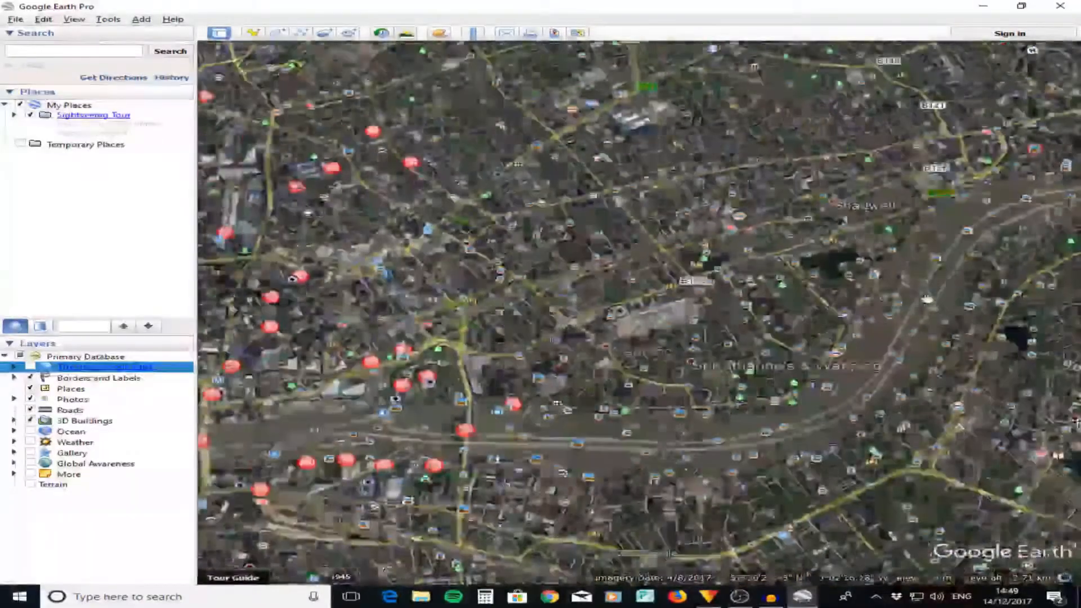
{"action": "left_click_drag", "start_coordinate": [535, 389], "coordinate": [780, 212]}
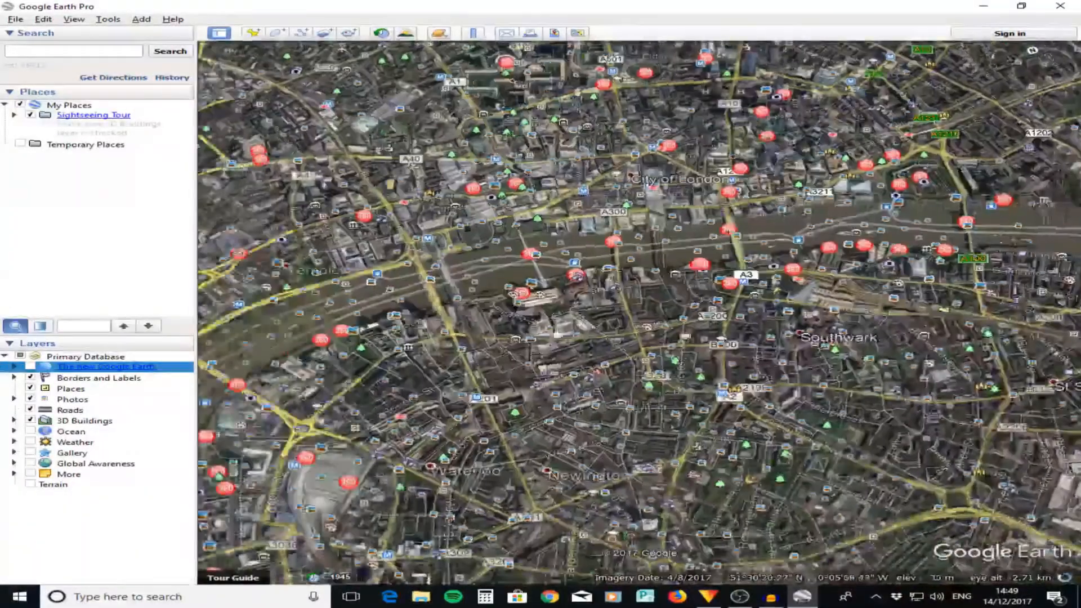
{"action": "left_click_drag", "start_coordinate": [532, 311], "coordinate": [683, 306]}
{"action": "scroll", "coordinate": [683, 307], "scroll_direction": "up", "scroll_amount": 3}
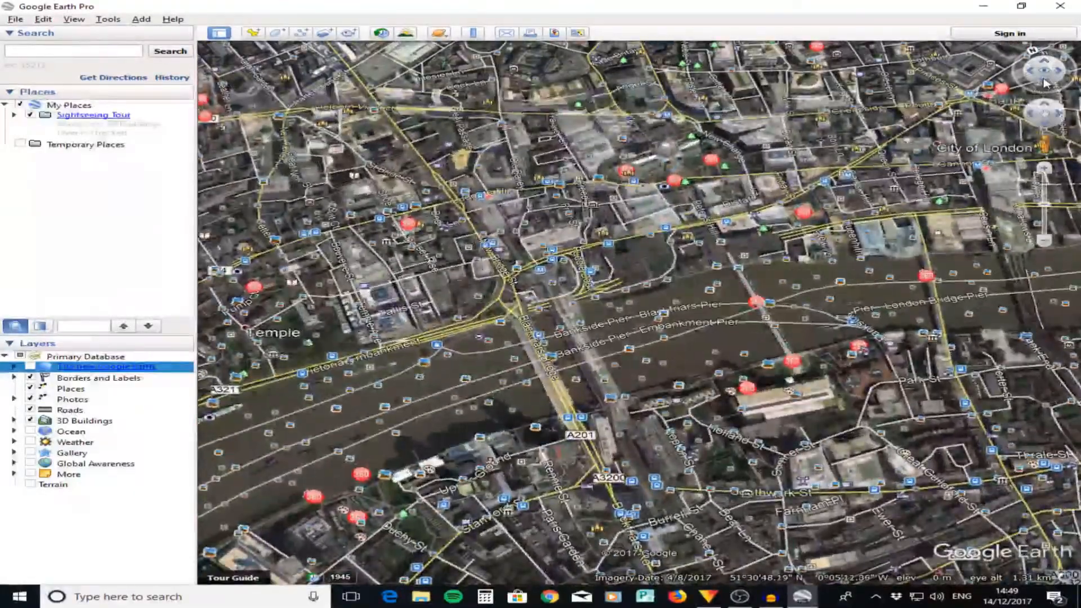
{"action": "left_click_drag", "start_coordinate": [1044, 80], "coordinate": [1076, 409]}
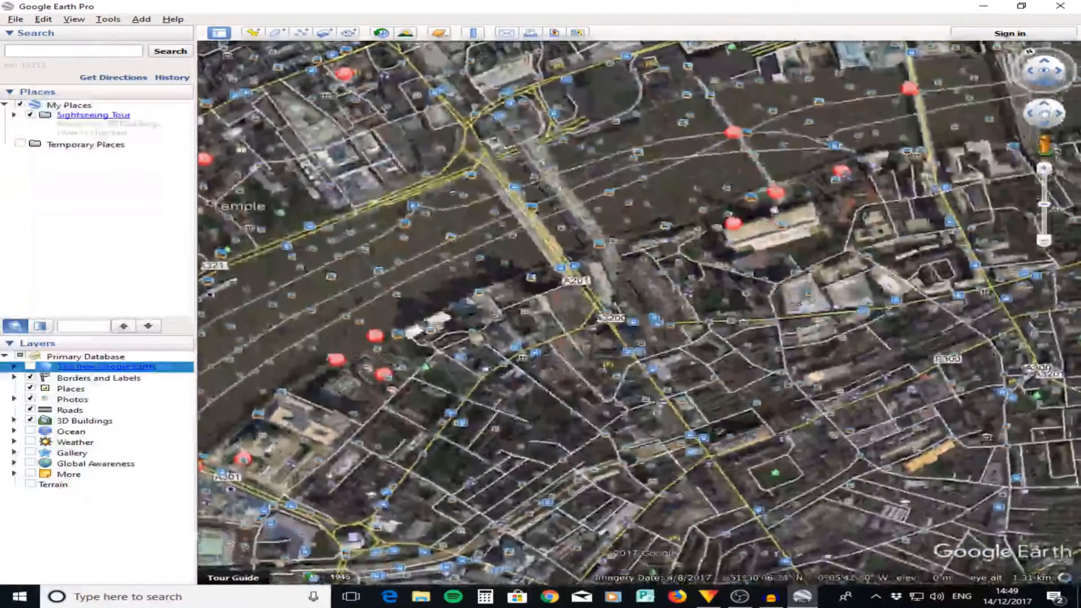
{"action": "left_click_drag", "start_coordinate": [790, 227], "coordinate": [840, 324]}
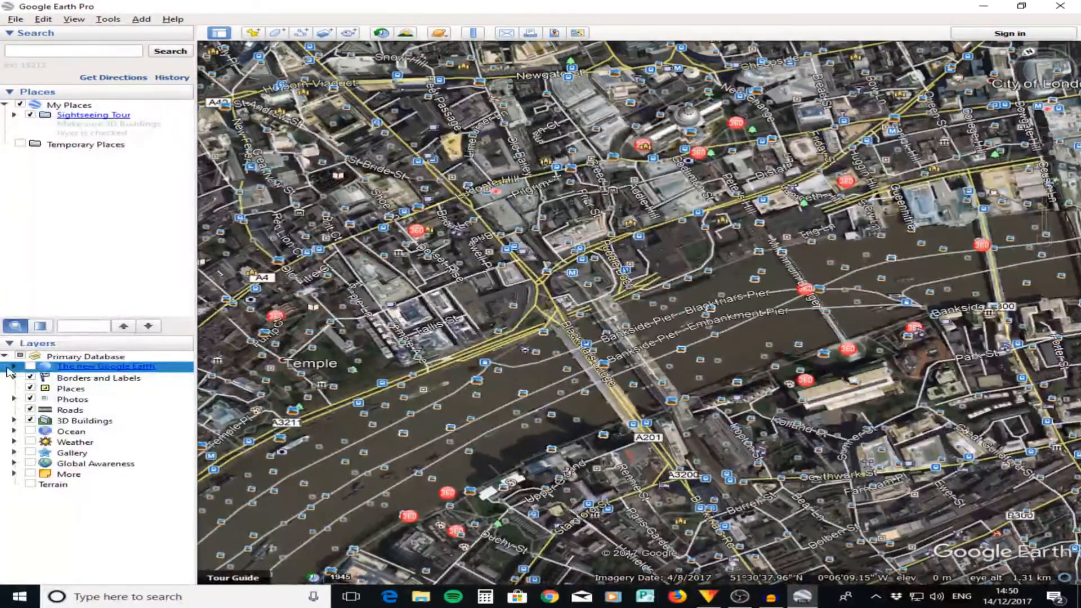
{"action": "left_click", "coordinate": [19, 356]}
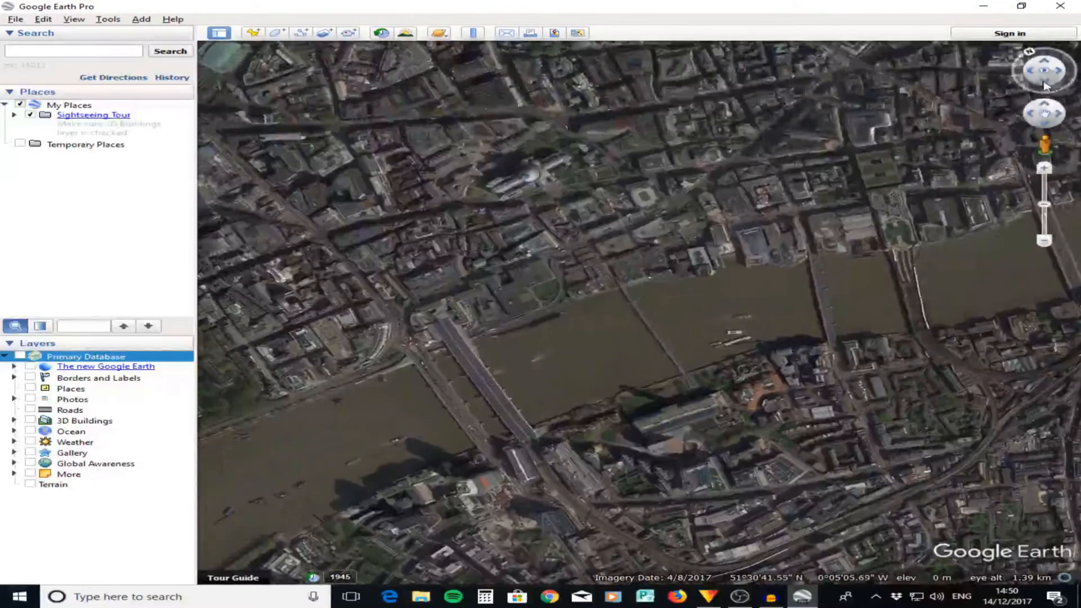
- Frame a north-facing close-up of the Thames centred on the narrow footbridge, from an eye altitude of about 723 m
{"action": "left_click_drag", "start_coordinate": [1044, 86], "coordinate": [1047, 102]}
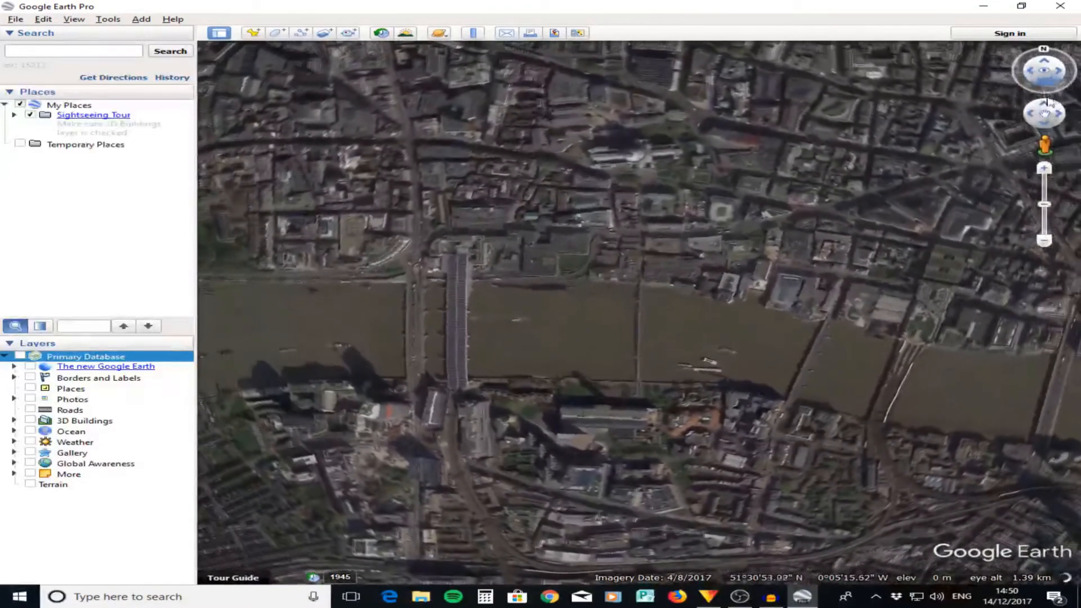
{"action": "left_click_drag", "start_coordinate": [1046, 207], "coordinate": [1045, 185]}
{"action": "left_click_drag", "start_coordinate": [678, 333], "coordinate": [832, 200]}
{"action": "left_click_drag", "start_coordinate": [742, 254], "coordinate": [866, 277]}
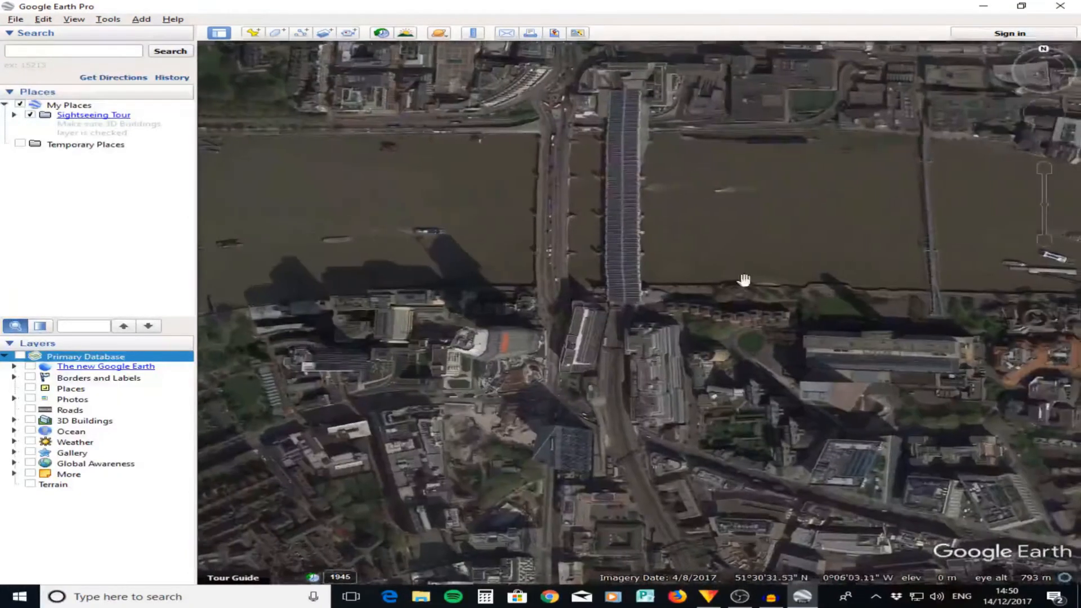
{"action": "scroll", "coordinate": [660, 298], "scroll_direction": "up", "scroll_amount": 2}
{"action": "left_click_drag", "start_coordinate": [652, 215], "coordinate": [683, 342]}
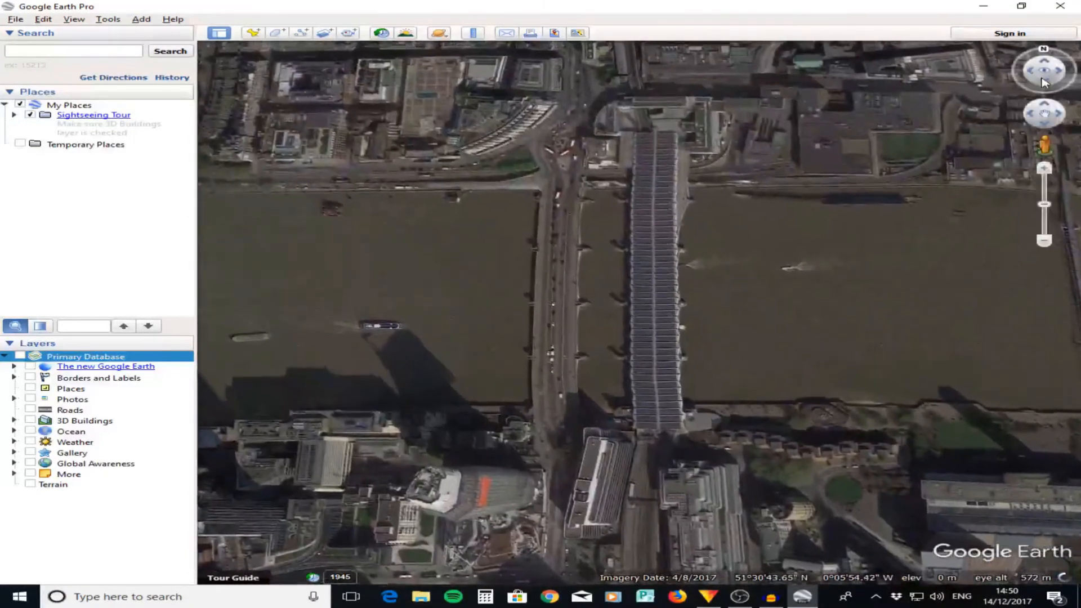
{"action": "left_click_drag", "start_coordinate": [1045, 73], "coordinate": [1072, 178]}
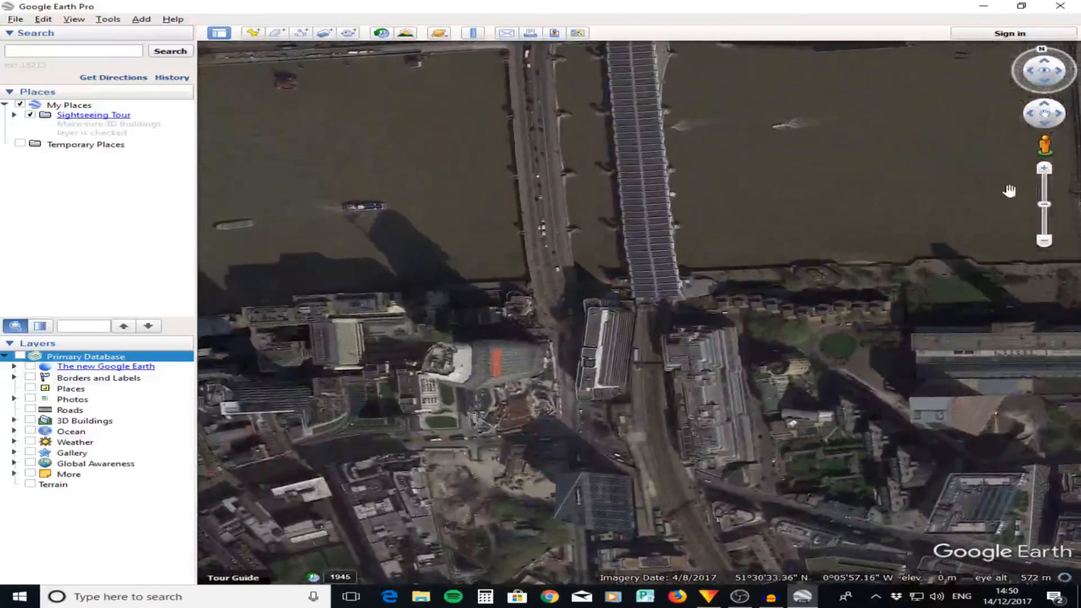
{"action": "left_click_drag", "start_coordinate": [822, 226], "coordinate": [277, 152]}
{"action": "left_click_drag", "start_coordinate": [718, 81], "coordinate": [707, 296]}
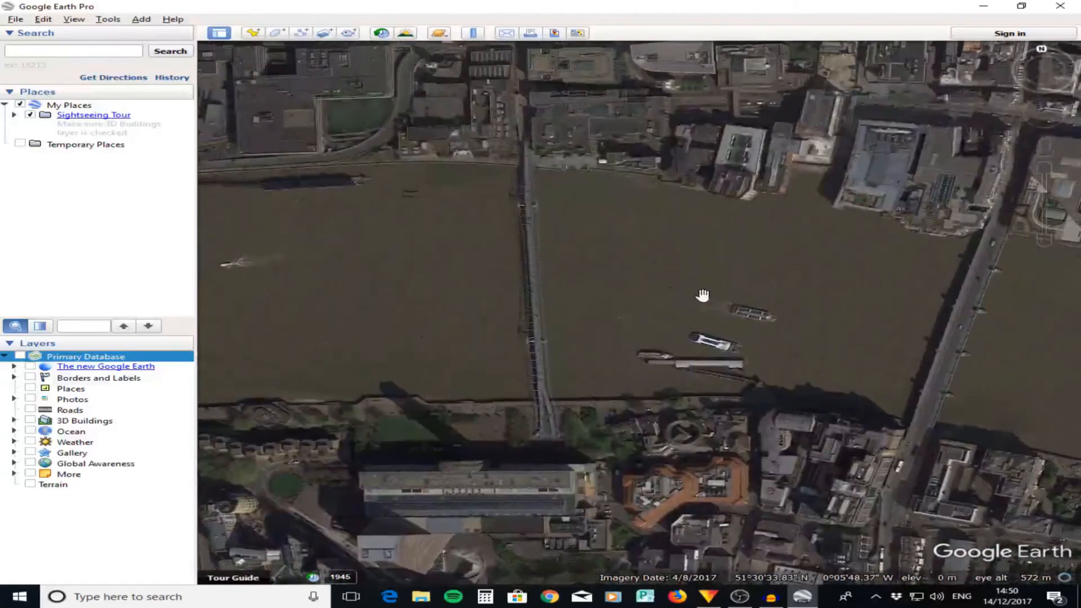
{"action": "scroll", "coordinate": [702, 294], "scroll_direction": "down", "scroll_amount": 2}
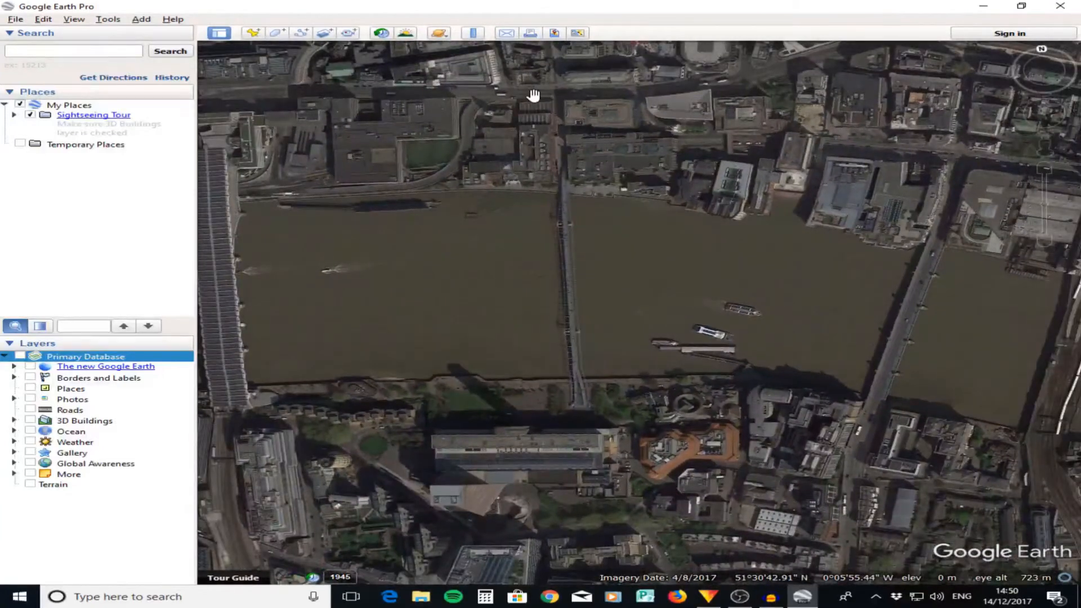
- Start saving the view as an image and hide the title and description, legend, scale and compass
{"action": "left_click", "coordinate": [555, 35]}
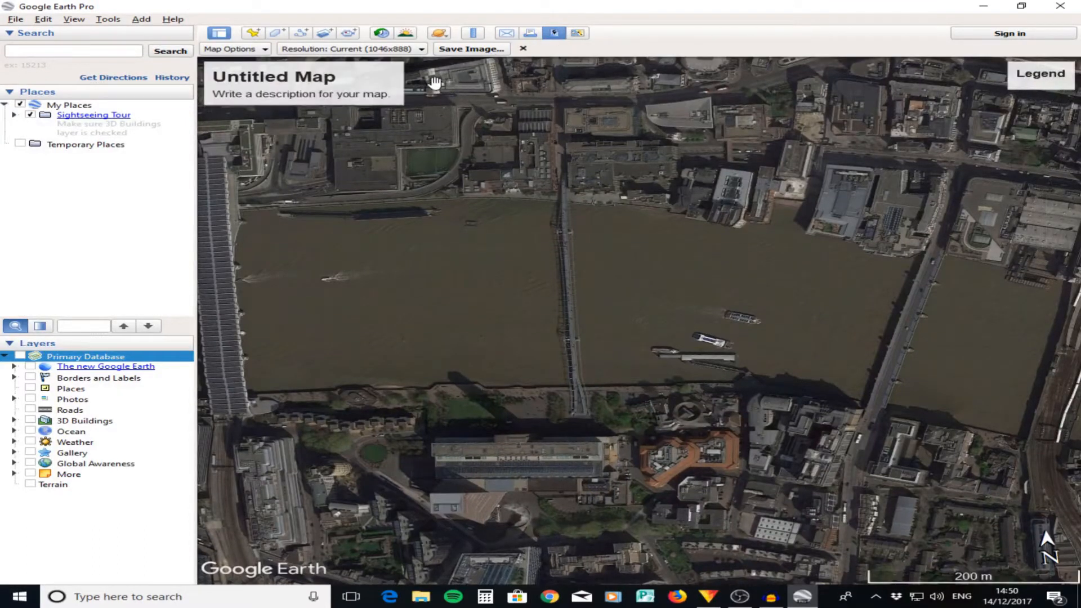
{"action": "left_click", "coordinate": [232, 49]}
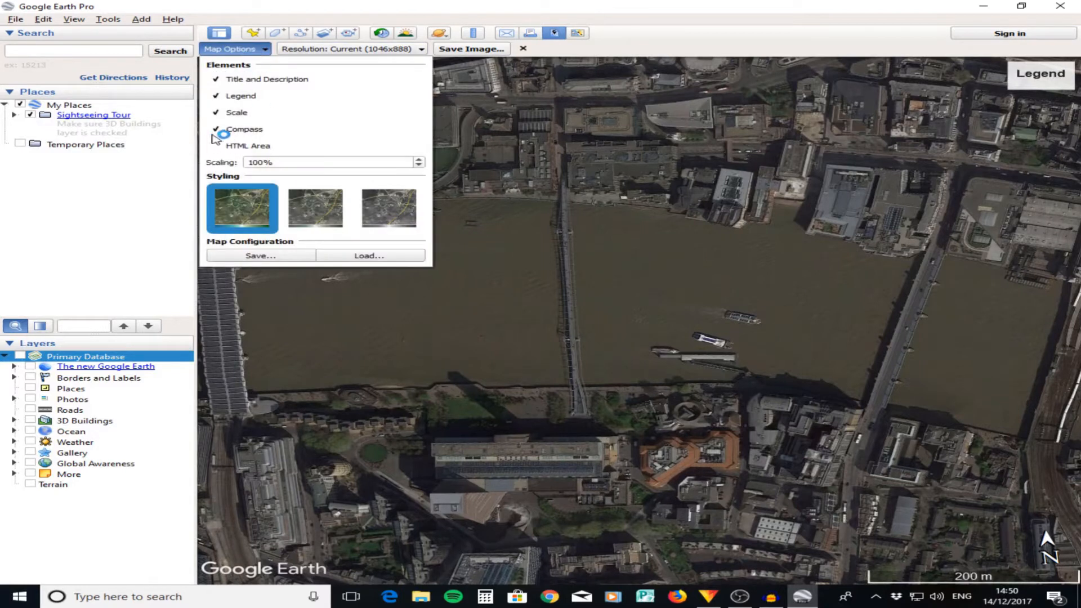
{"action": "left_click", "coordinate": [217, 112]}
{"action": "left_click", "coordinate": [216, 94]}
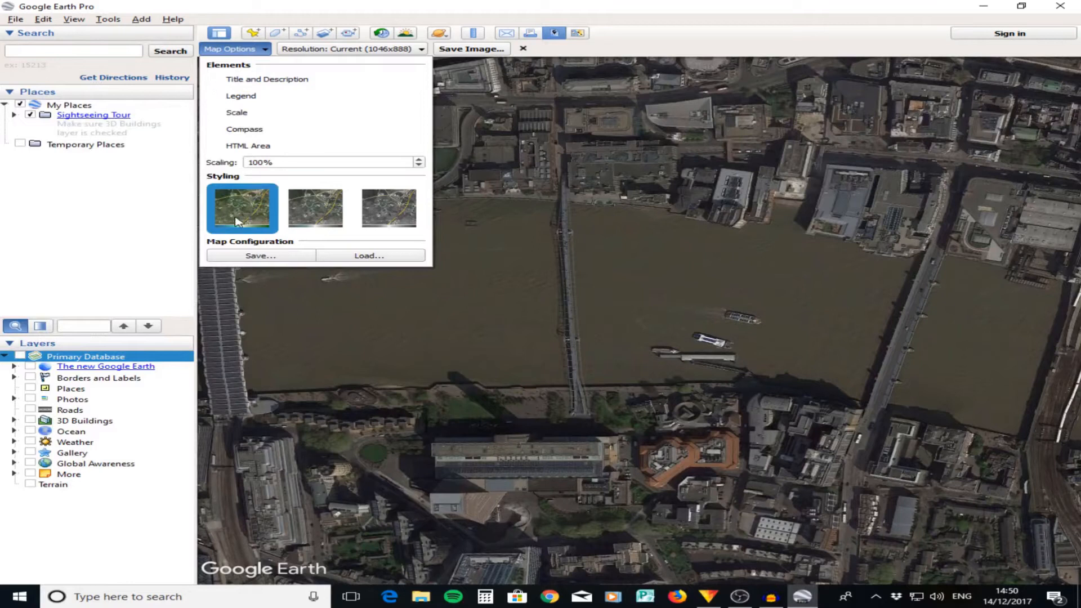
- Set the image resolution to 3840x2160 (4K UHD), save it as the JPEG "London 1" and leave image saving
{"action": "left_click", "coordinate": [372, 50]}
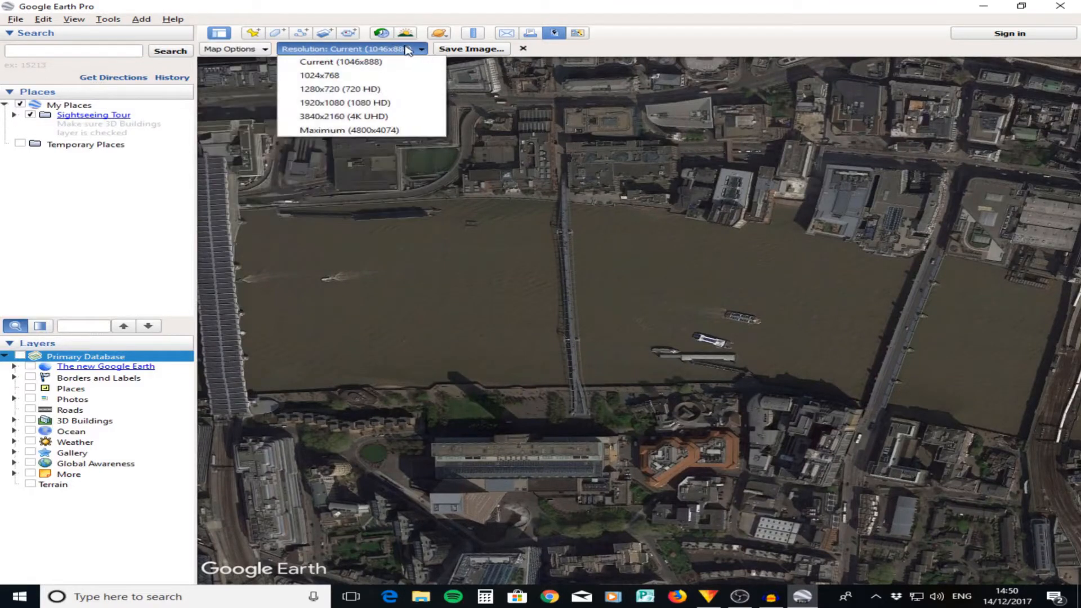
{"action": "left_click", "coordinate": [410, 117]}
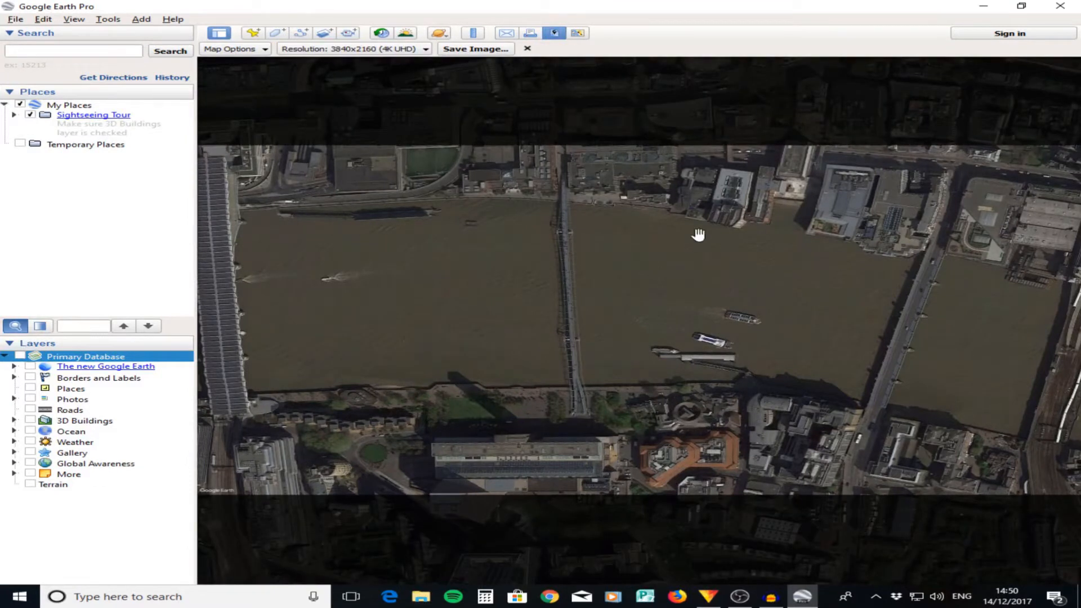
{"action": "left_click", "coordinate": [474, 49]}
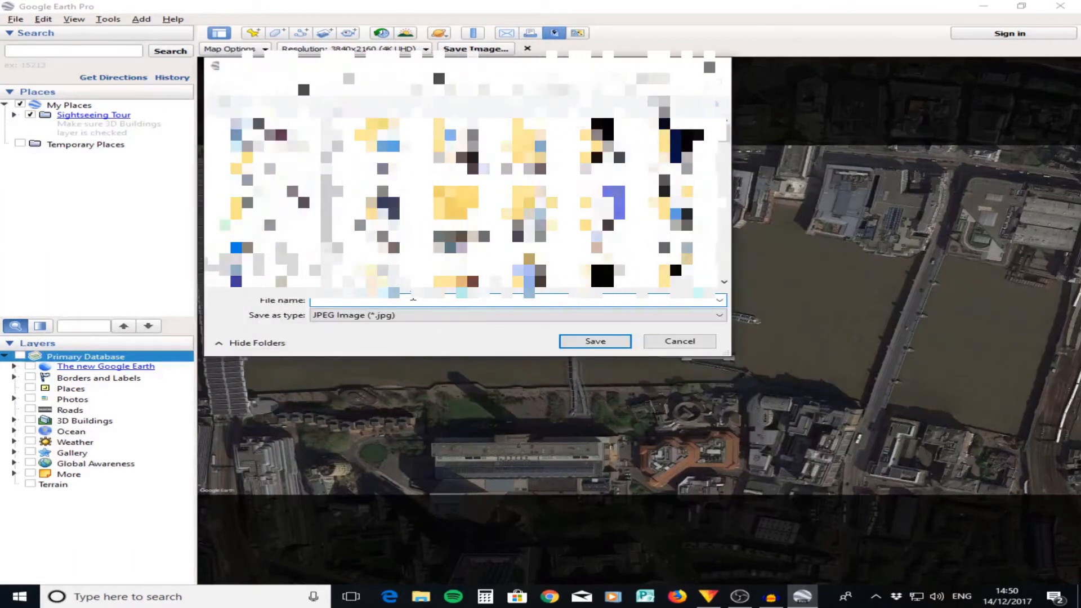
{"action": "type", "text": "London 1"}
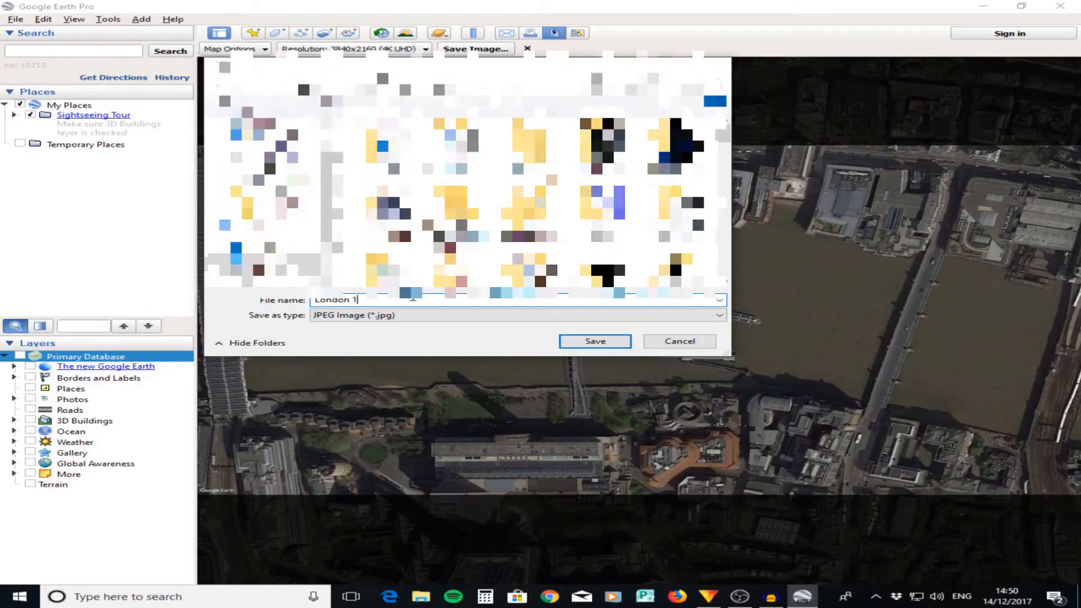
{"action": "key", "text": "Return"}
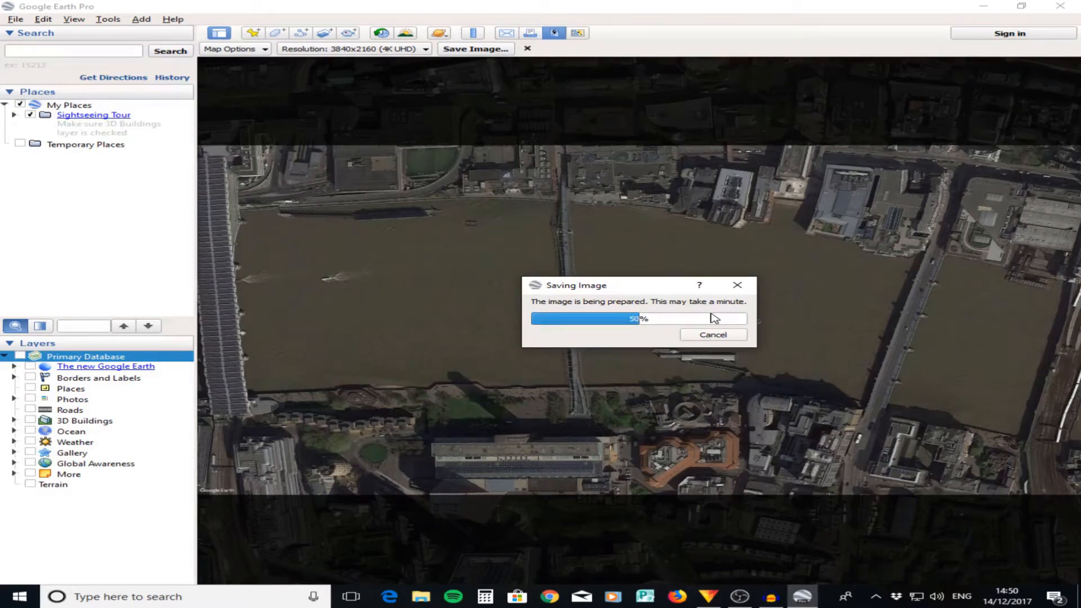
{"action": "left_click", "coordinate": [527, 49]}
- Save a wider view of London, from an eye altitude of about 10.39 km, as the 4K JPEG image "London 2"
{"action": "scroll", "coordinate": [535, 248], "scroll_direction": "down", "scroll_amount": 3}
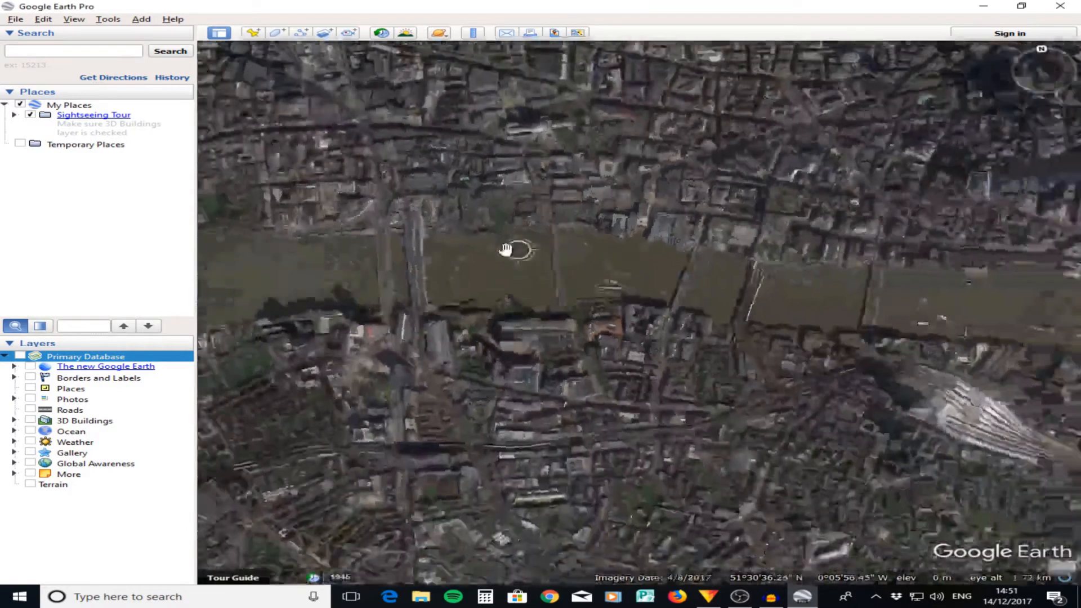
{"action": "scroll", "coordinate": [505, 249], "scroll_direction": "down", "scroll_amount": 5}
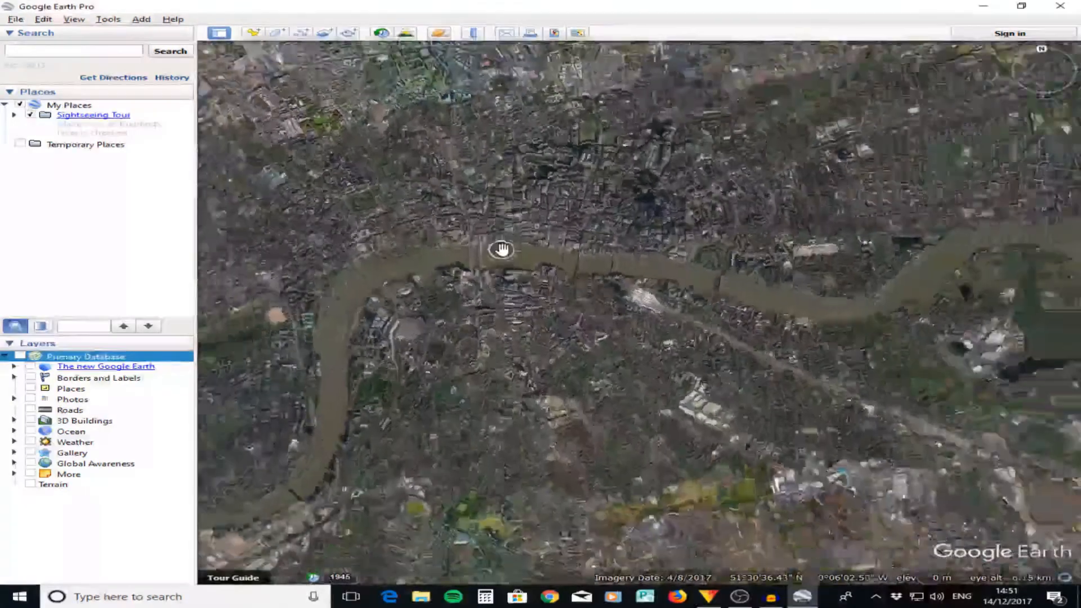
{"action": "scroll", "coordinate": [503, 250], "scroll_direction": "down", "scroll_amount": 1}
{"action": "scroll", "coordinate": [503, 249], "scroll_direction": "down", "scroll_amount": 2}
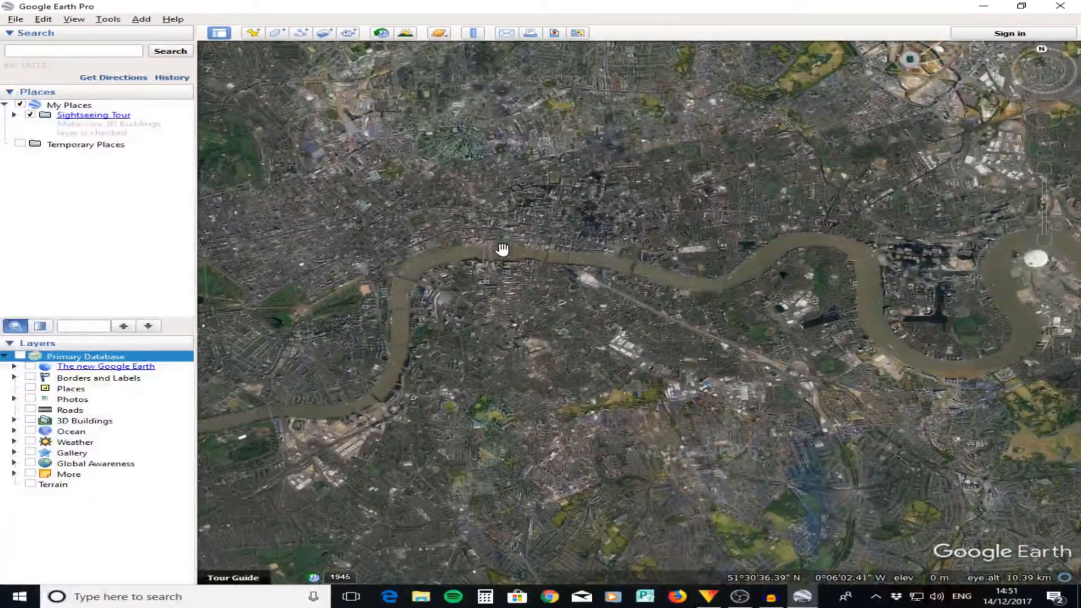
{"action": "left_click", "coordinate": [554, 34]}
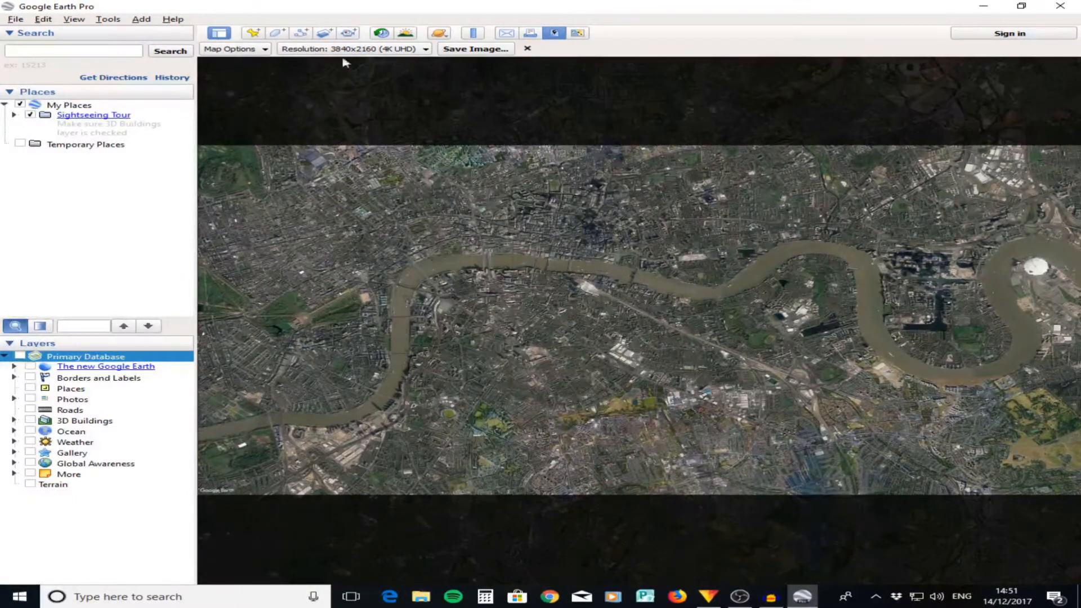
{"action": "left_click", "coordinate": [235, 49]}
{"action": "left_click", "coordinate": [235, 49]}
{"action": "left_click", "coordinate": [488, 49]}
{"action": "key", "text": "BackSpace"}
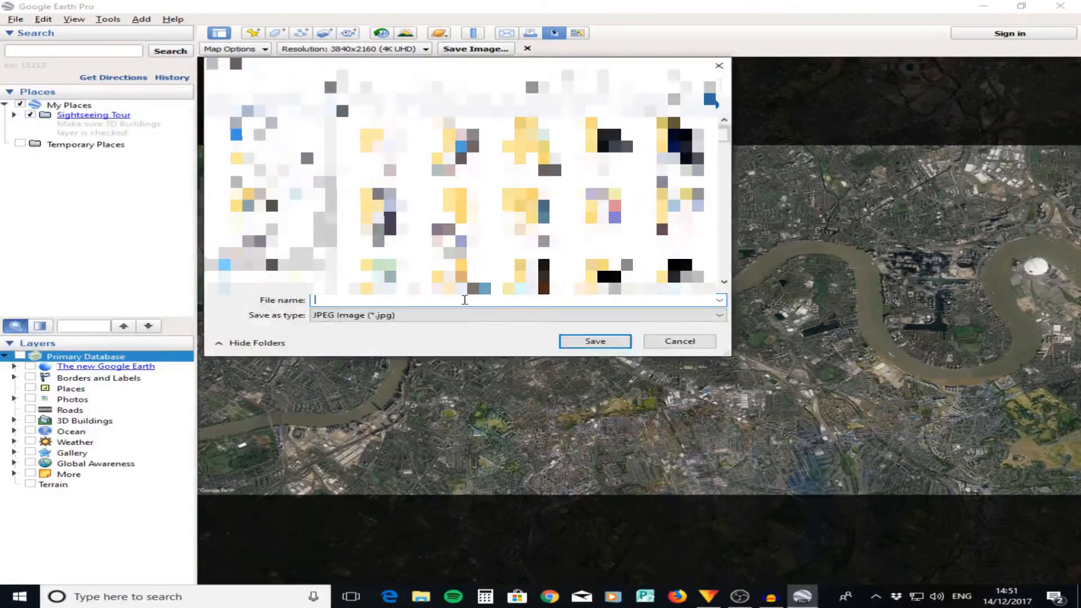
{"action": "type", "text": "London 2"}
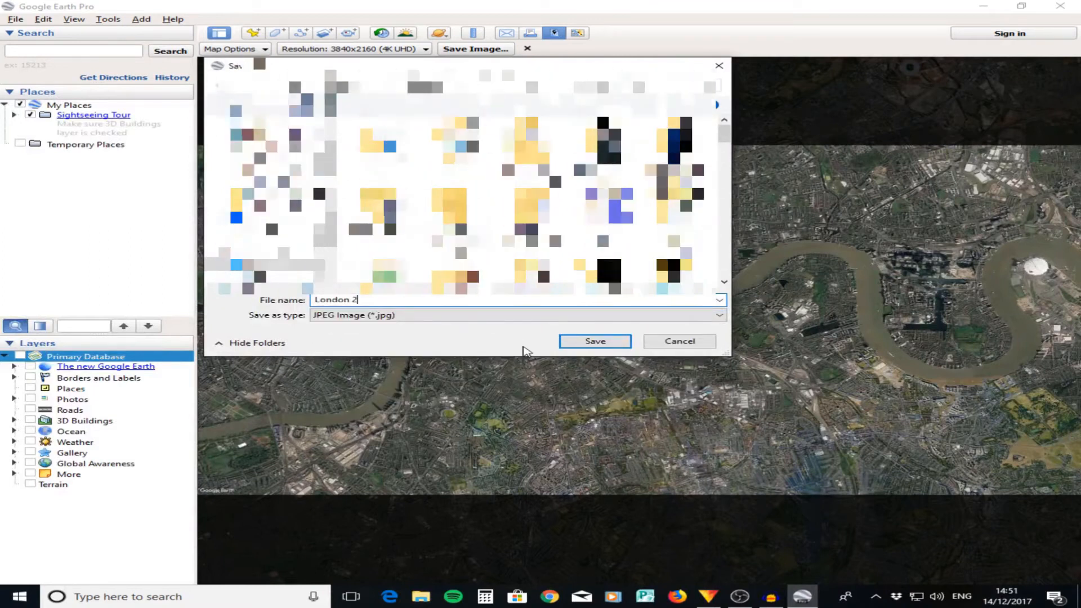
{"action": "left_click", "coordinate": [582, 342]}
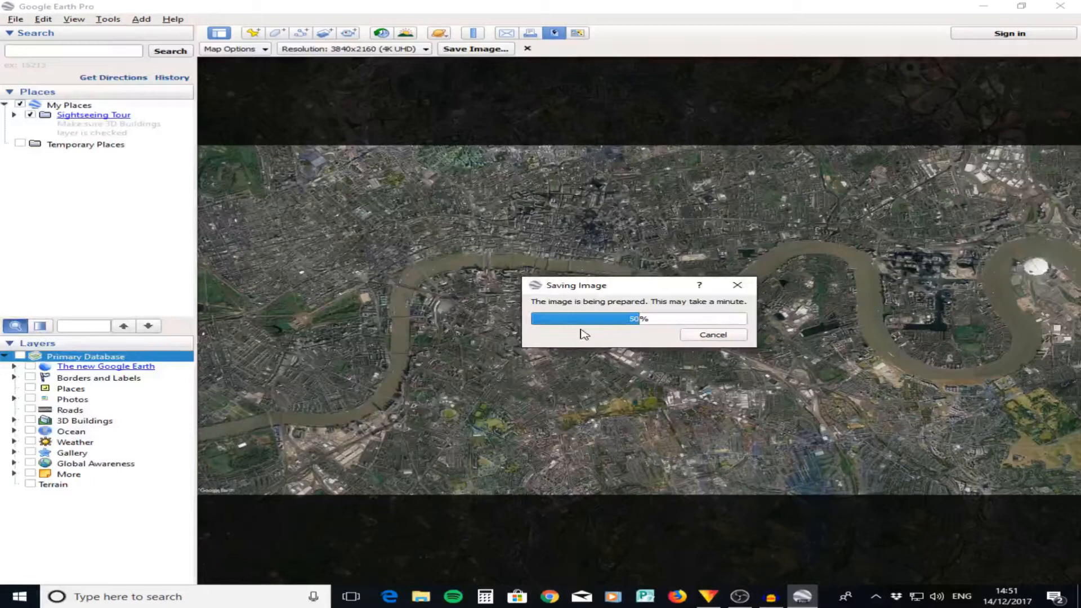
{"action": "left_click", "coordinate": [527, 50]}
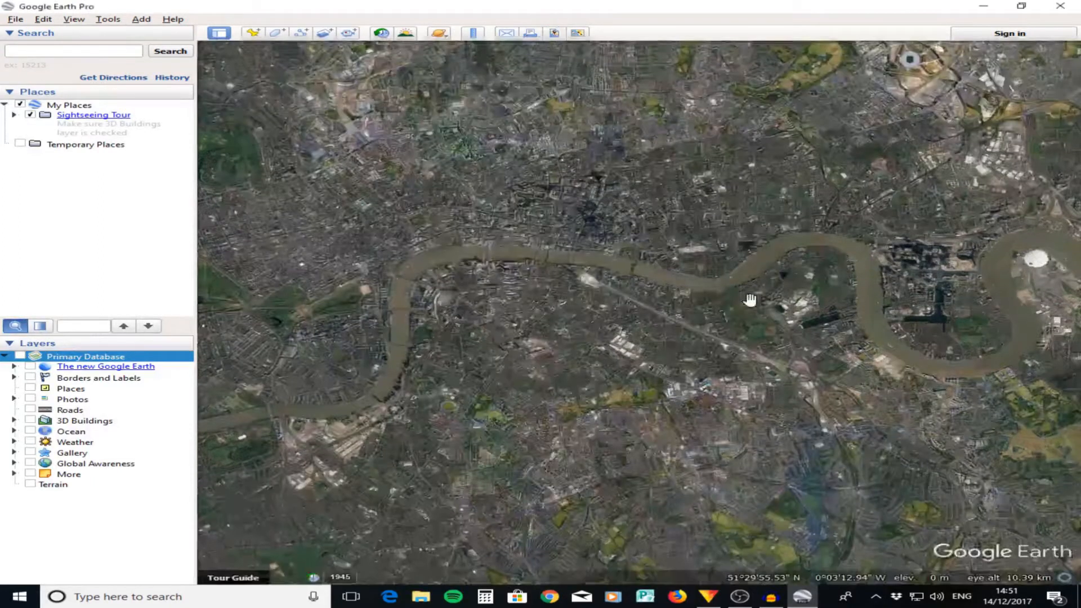
- Switch to HitFilm 4 Express and import London 1.jpg and London 2.jpg into the project media
{"action": "scroll", "coordinate": [777, 294], "scroll_direction": "down", "scroll_amount": 3}
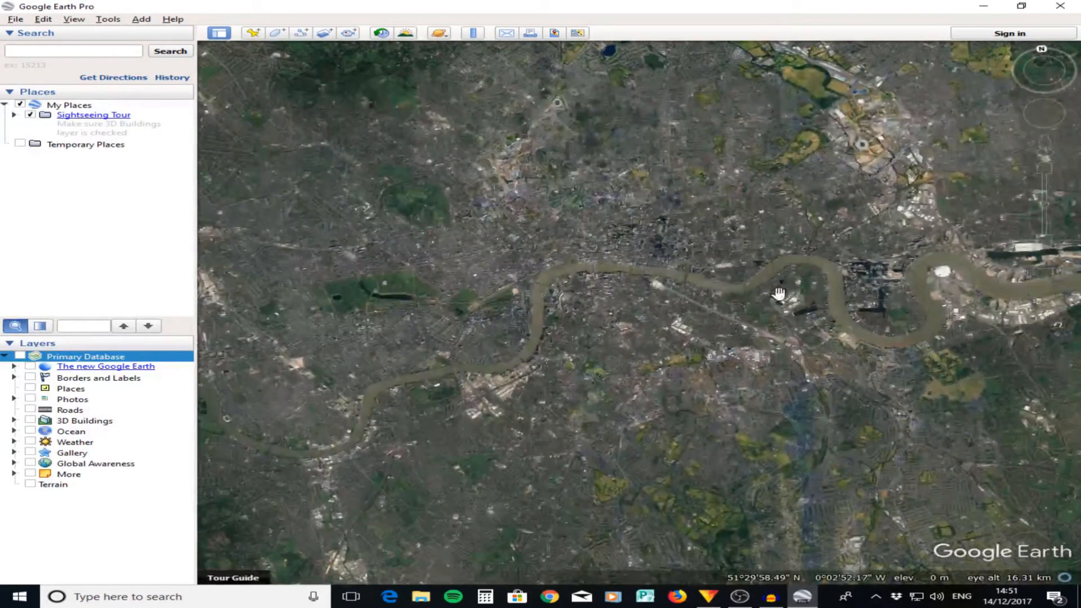
{"action": "left_click", "coordinate": [708, 596]}
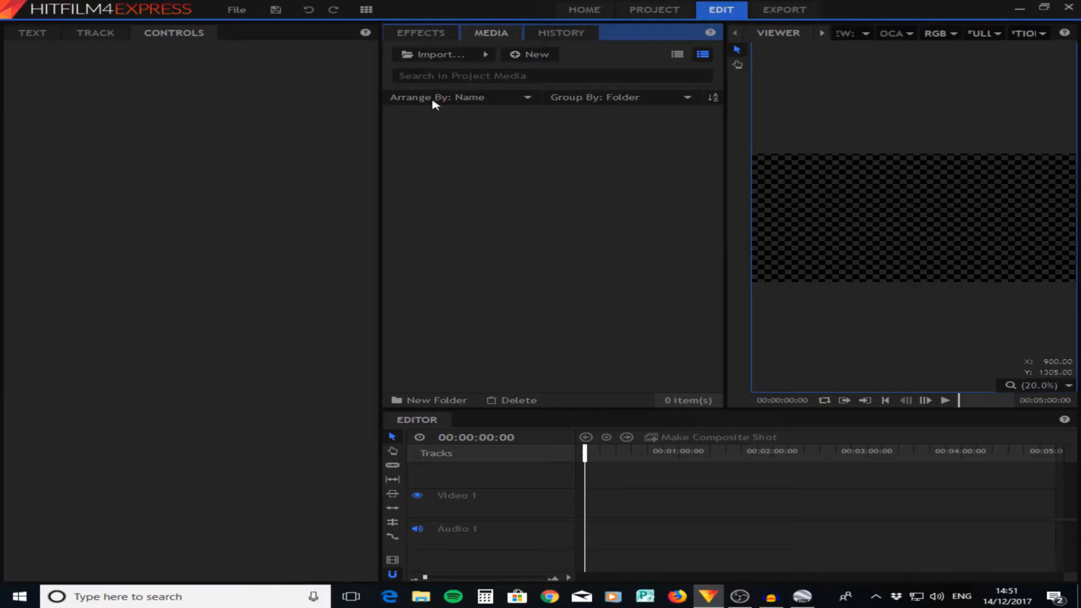
{"action": "left_click", "coordinate": [425, 54]}
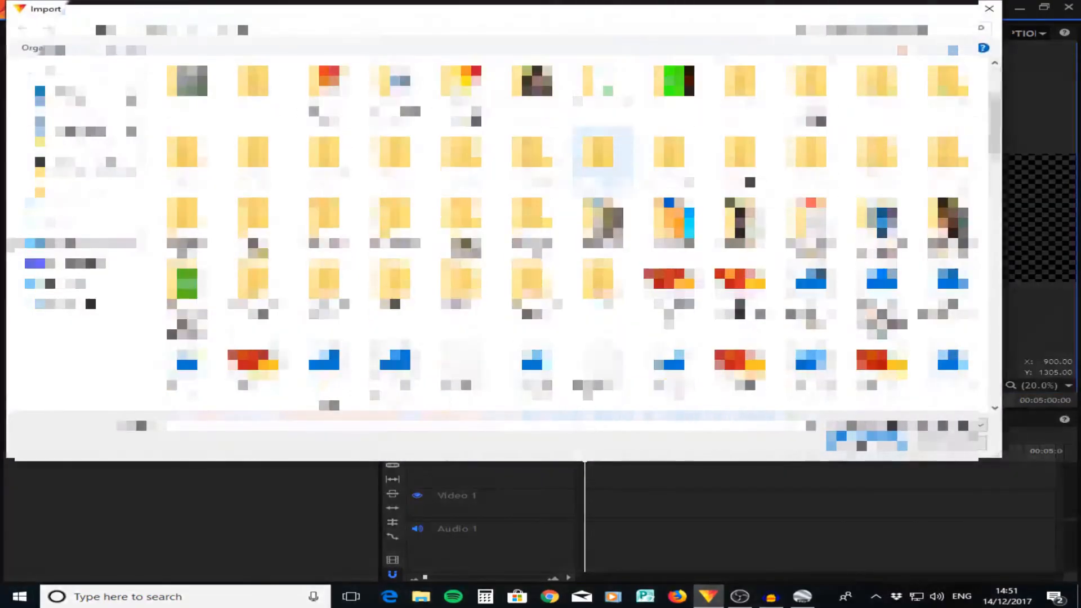
{"action": "scroll", "coordinate": [568, 185], "scroll_direction": "down", "scroll_amount": 10}
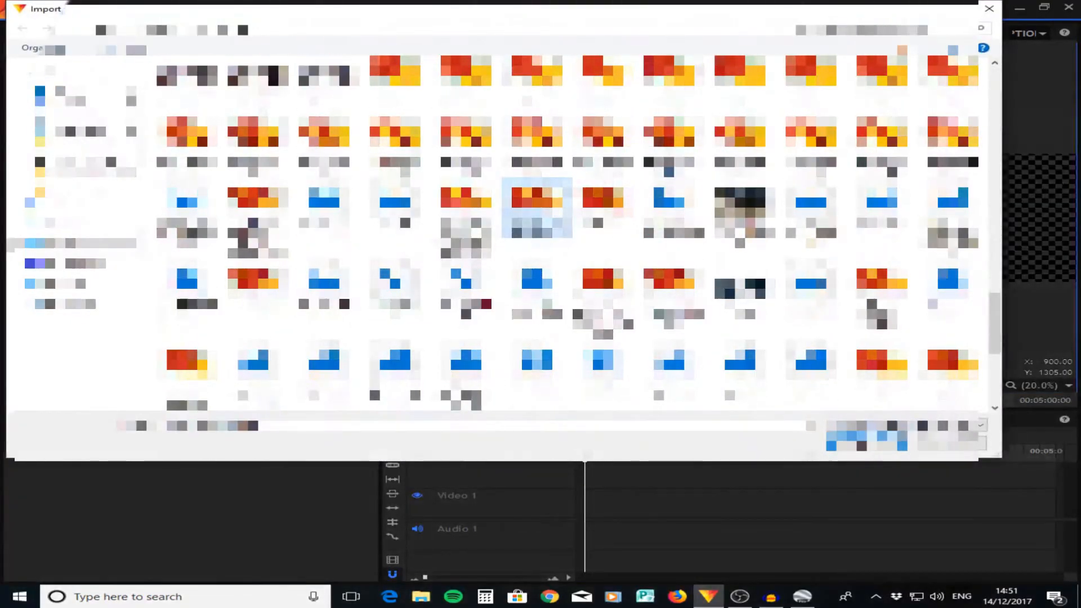
{"action": "key", "text": "g"}
{"action": "key", "text": "g"}
{"action": "key", "text": "g"}
{"action": "key", "text": "g"}
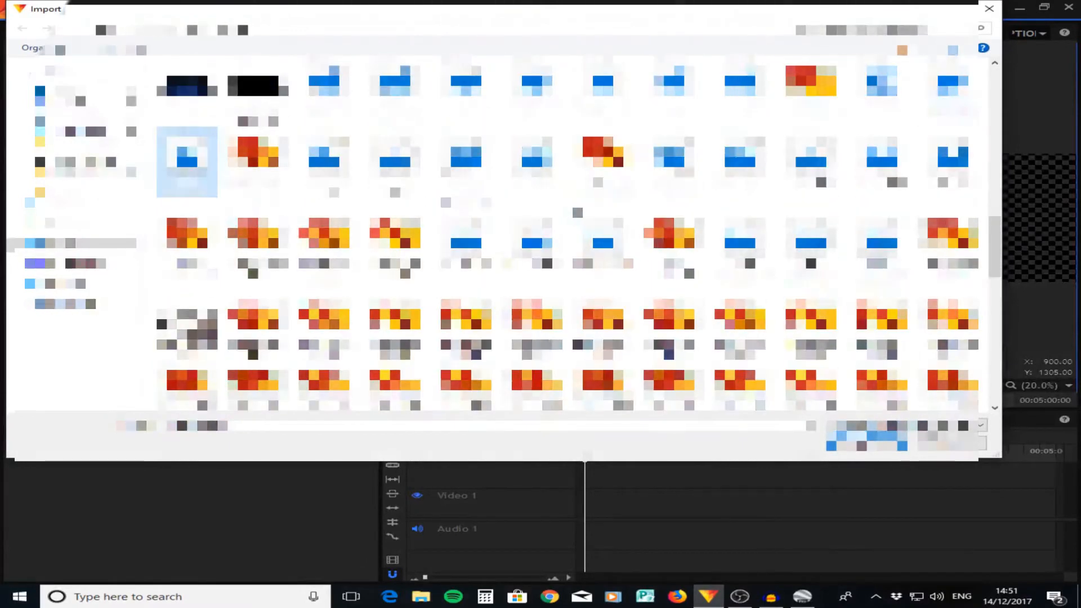
{"action": "key", "text": "g"}
{"action": "key", "text": "g"}
{"action": "left_click_drag", "start_coordinate": [341, 206], "coordinate": [388, 169]}
{"action": "left_click", "coordinate": [867, 442]}
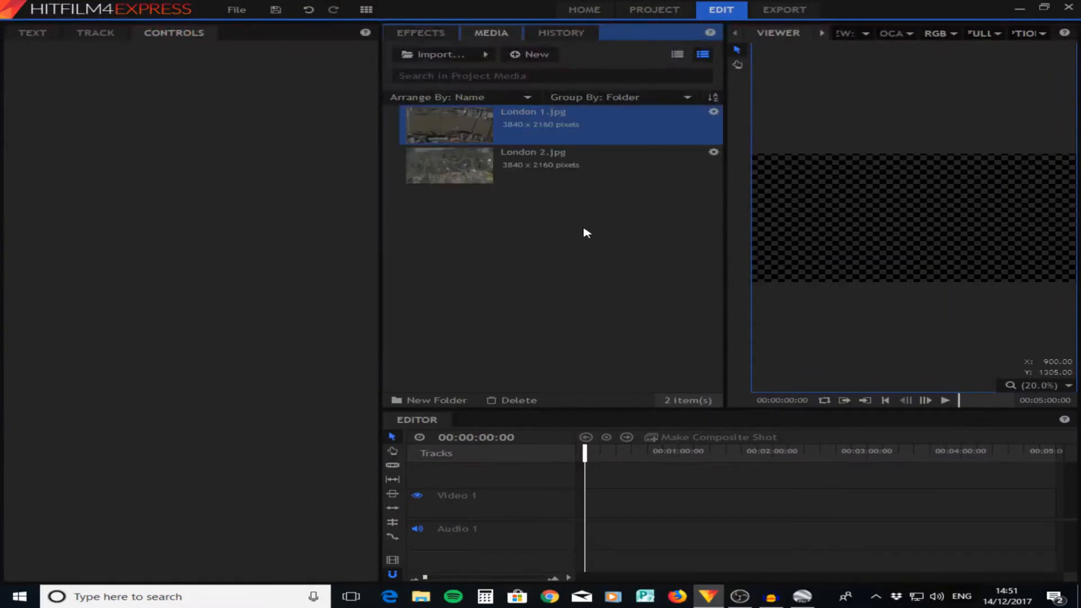
{"action": "left_click", "coordinate": [565, 269]}
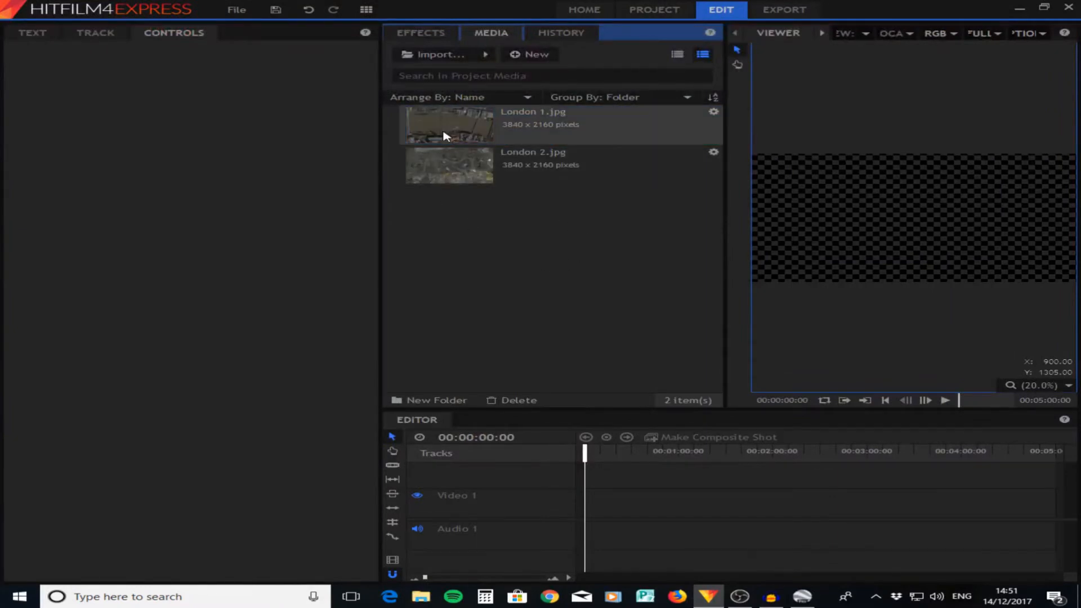
{"action": "left_click", "coordinate": [557, 226]}
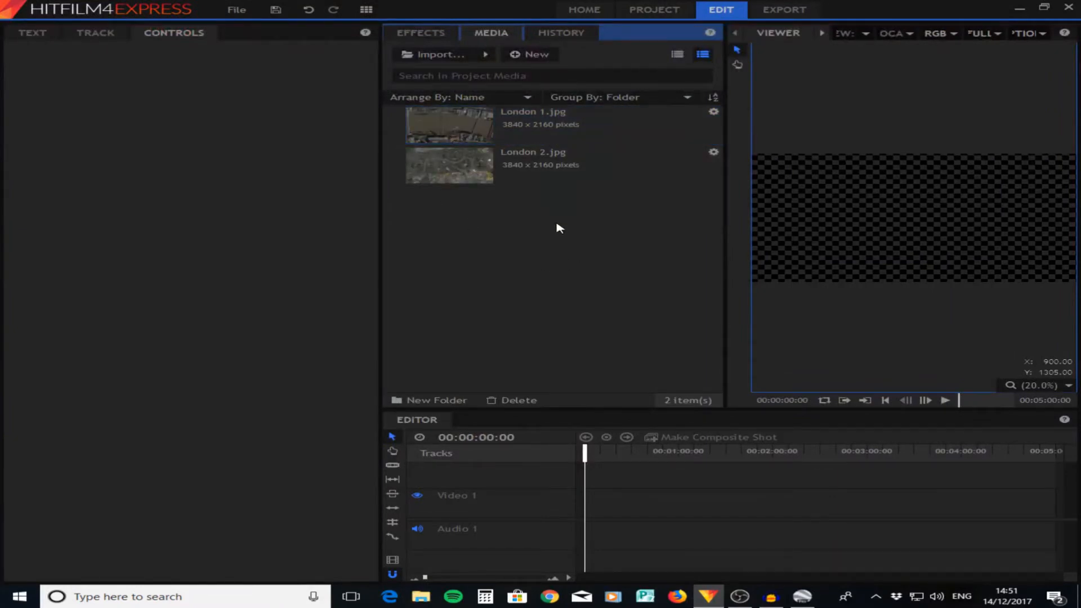
- Create a 1080p Full HD, 24 fps composite shot and add London 1.jpg with London 2.jpg beneath it
{"action": "left_click", "coordinate": [549, 54]}
{"action": "left_click", "coordinate": [557, 70]}
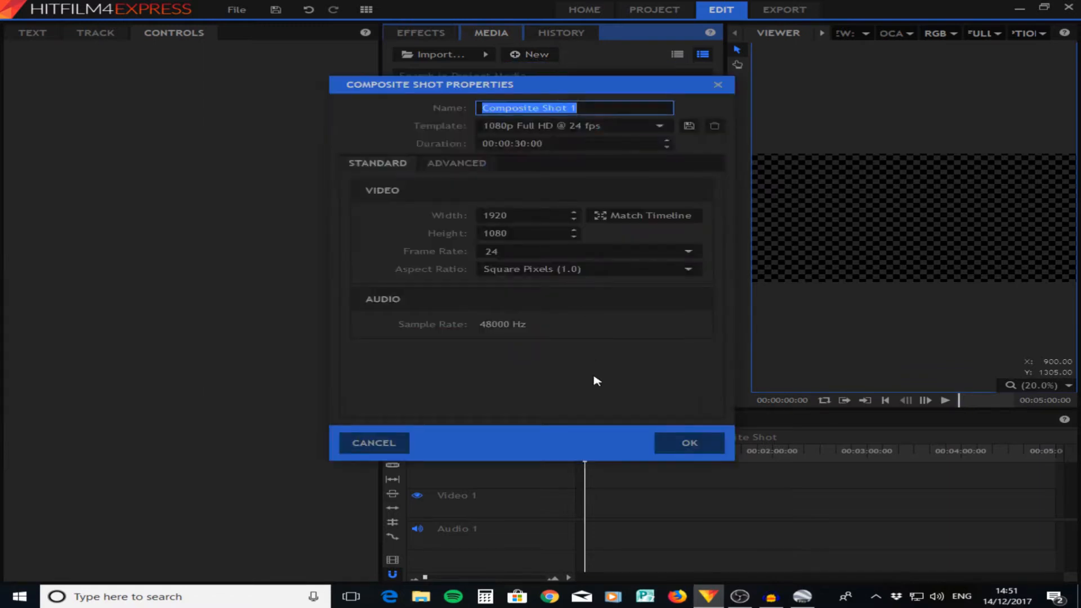
{"action": "left_click", "coordinate": [695, 445]}
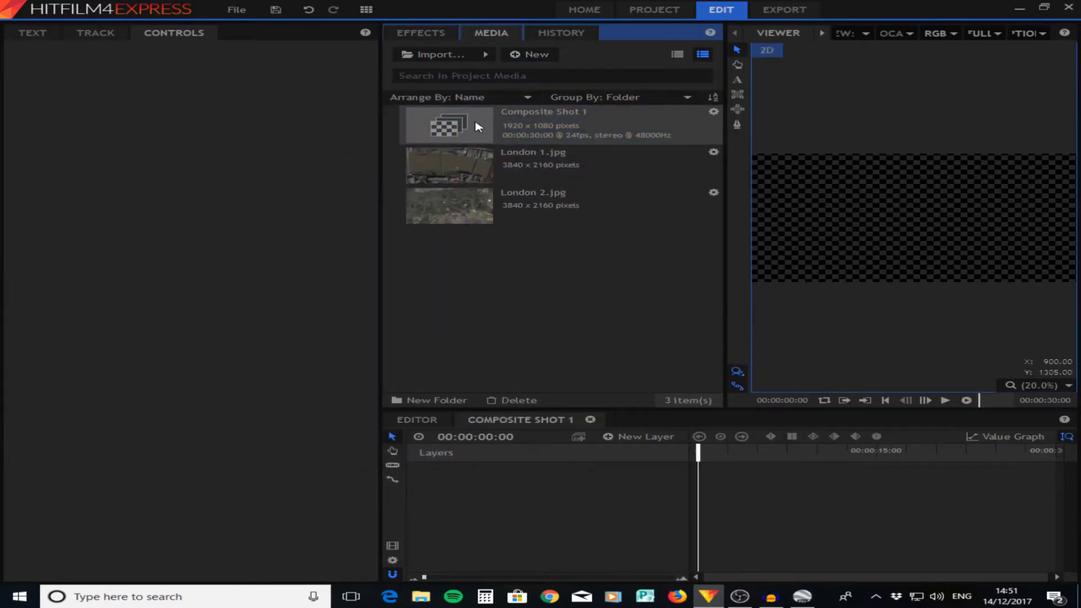
{"action": "left_click_drag", "start_coordinate": [441, 168], "coordinate": [559, 515]}
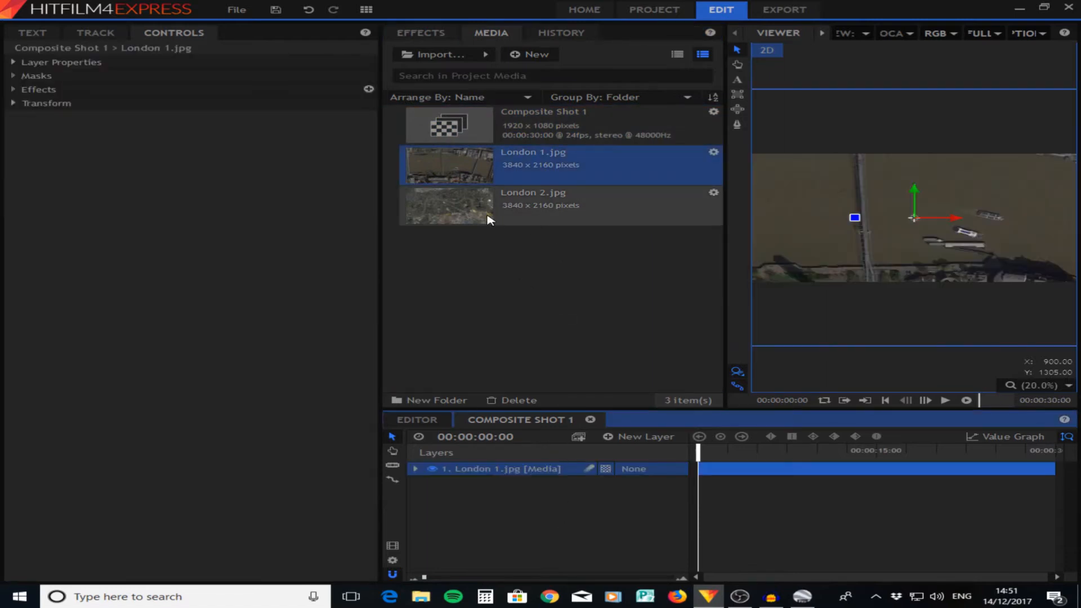
{"action": "left_click_drag", "start_coordinate": [487, 221], "coordinate": [542, 514]}
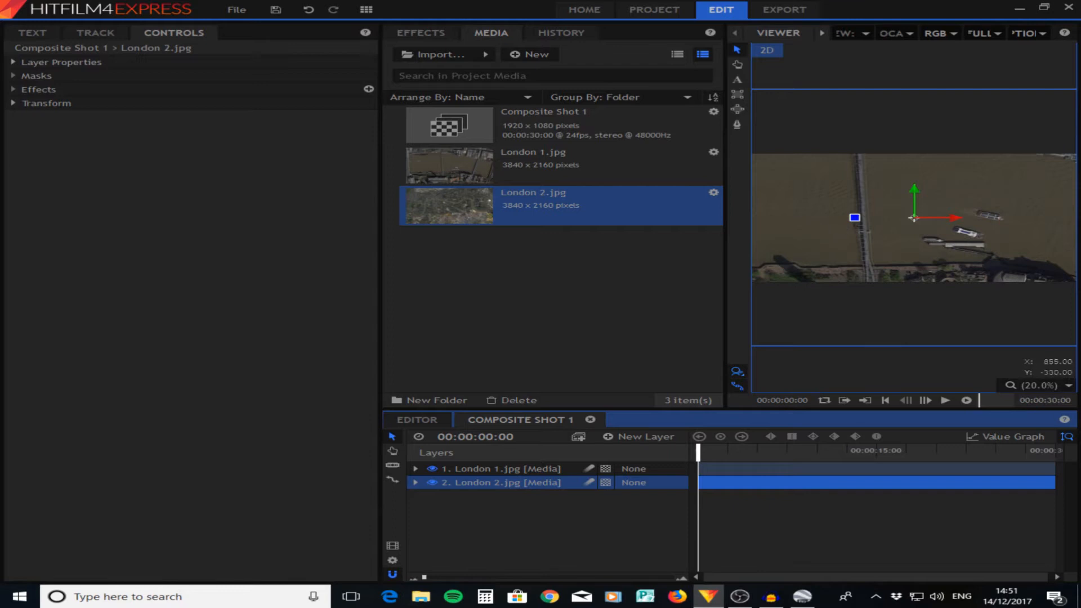
- Hide the London 2 layer and scale London 1 down until it is only slightly larger than the frame
{"action": "scroll", "coordinate": [951, 257], "scroll_direction": "down", "scroll_amount": 2}
{"action": "scroll", "coordinate": [951, 257], "scroll_direction": "up", "scroll_amount": 2}
{"action": "left_click", "coordinate": [509, 469]}
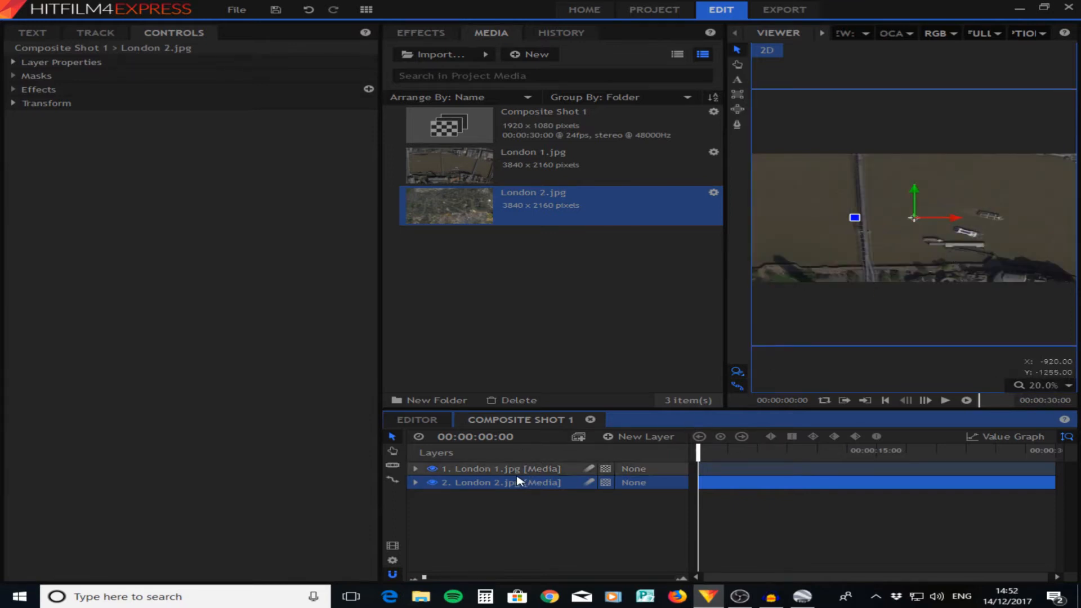
{"action": "left_click", "coordinate": [432, 482]}
{"action": "scroll", "coordinate": [943, 258], "scroll_direction": "down", "scroll_amount": 2}
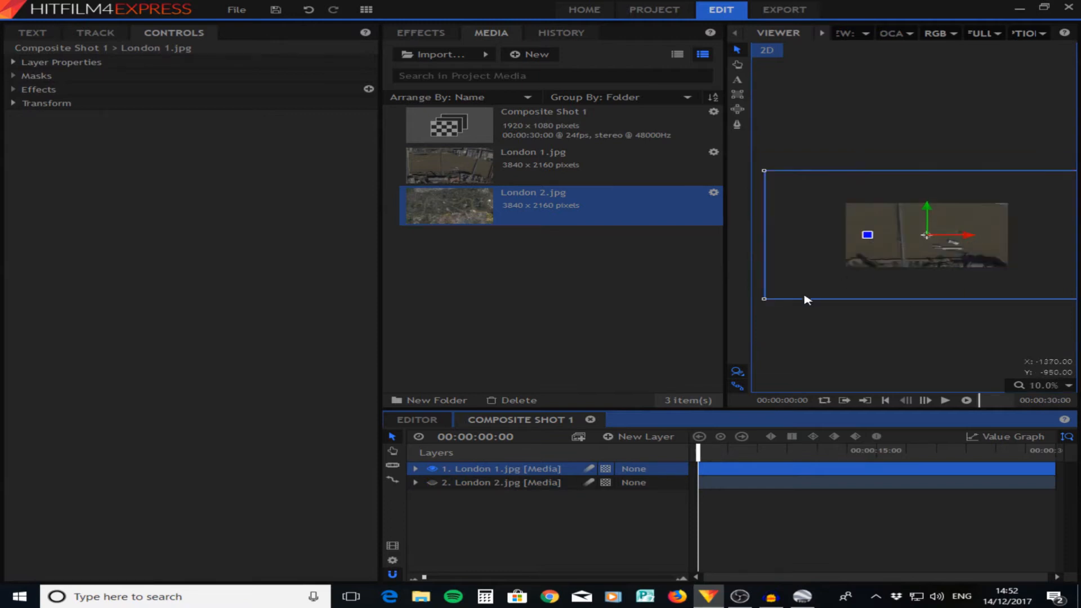
{"action": "left_click_drag", "start_coordinate": [764, 300], "coordinate": [829, 274]}
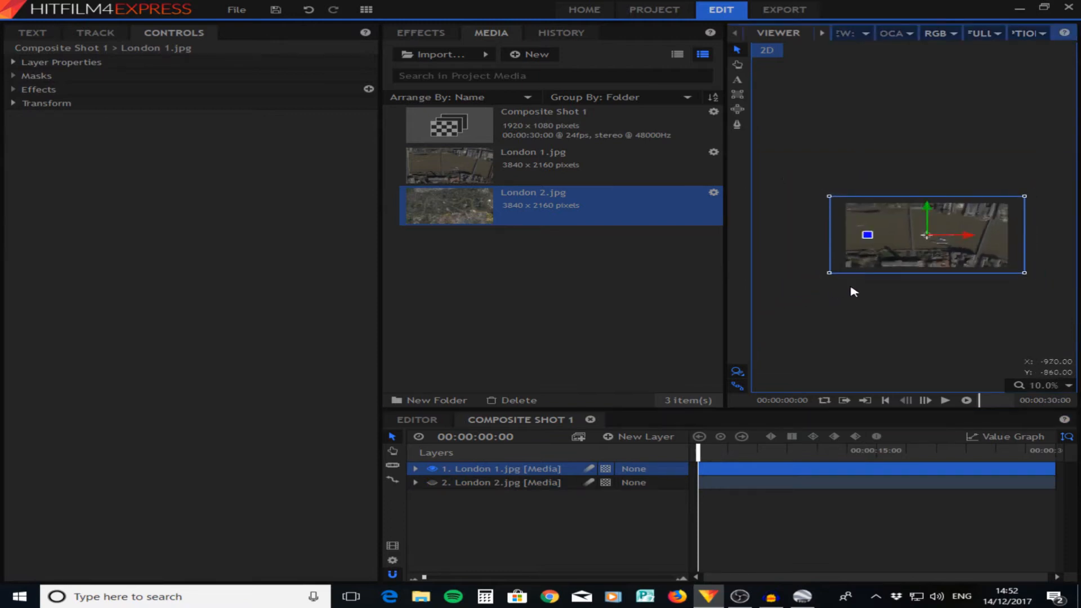
{"action": "left_click", "coordinate": [1053, 387]}
{"action": "left_click", "coordinate": [1035, 524]}
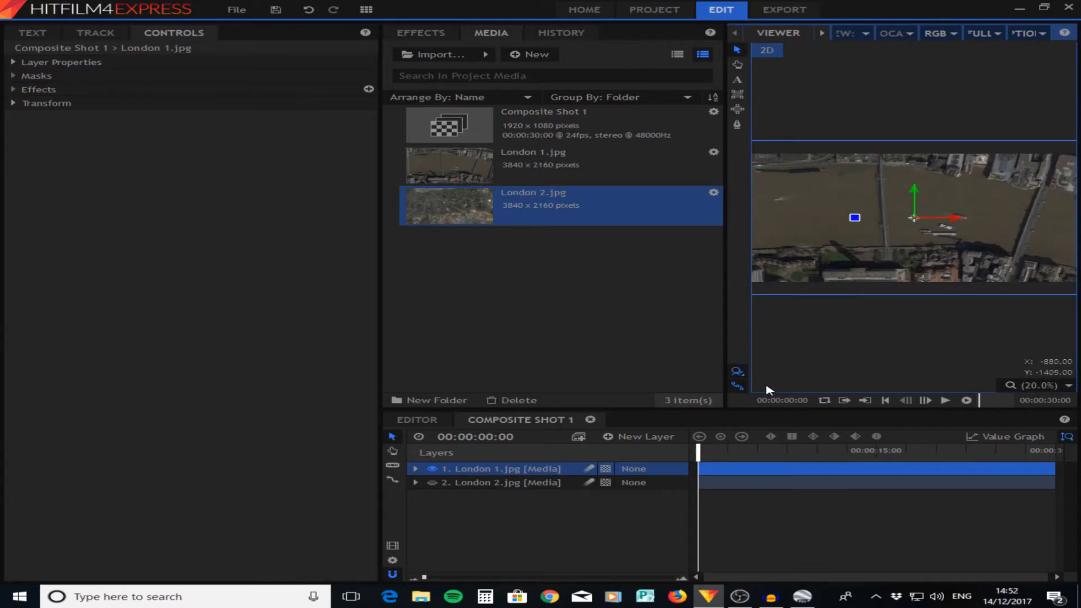
- Trim the London 1 layer to end at 00:00:02:15 and apply the Shake effect to it
{"action": "left_click_drag", "start_coordinate": [704, 457], "coordinate": [739, 461]}
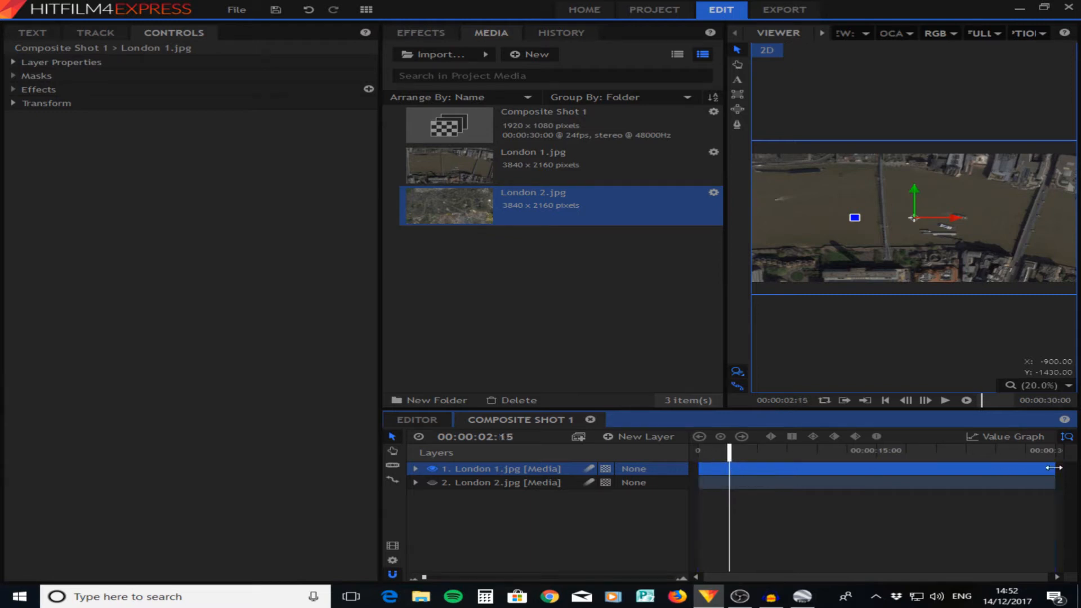
{"action": "left_click_drag", "start_coordinate": [1050, 468], "coordinate": [736, 467]}
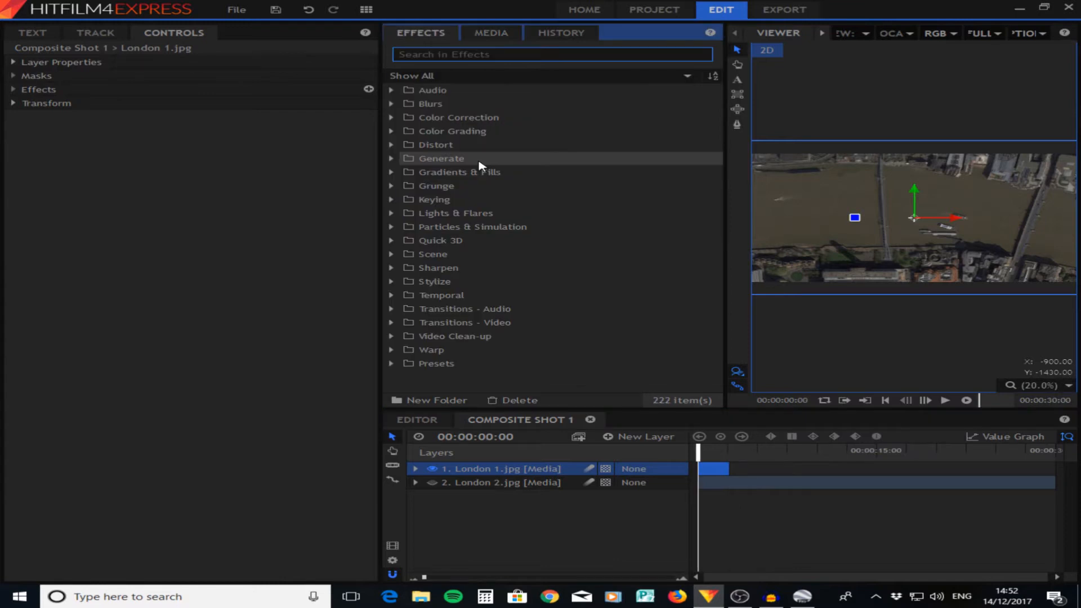
{"action": "type", "text": "sha"}
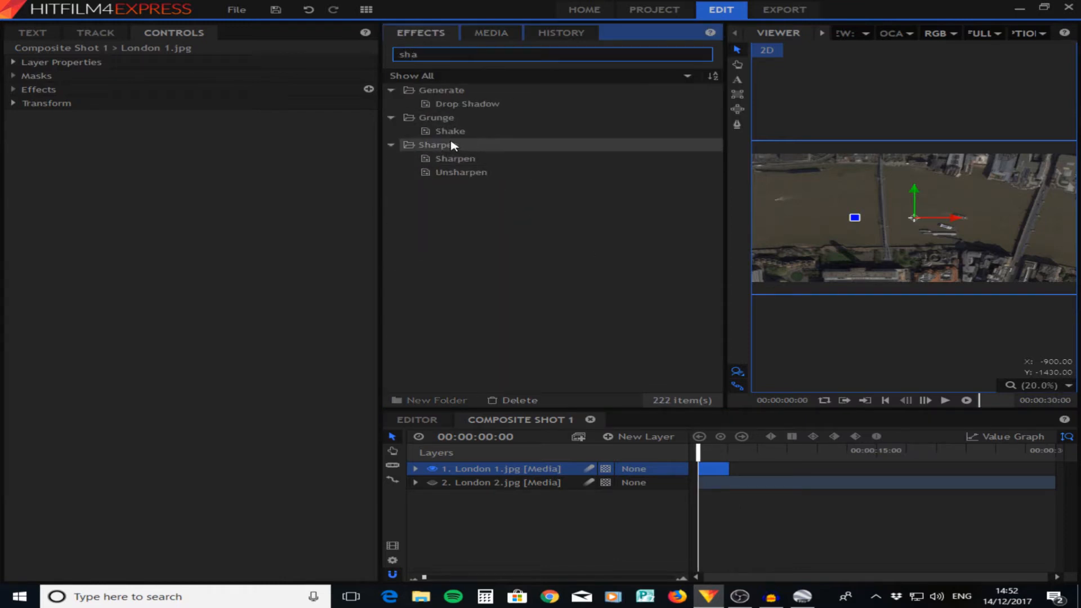
{"action": "left_click_drag", "start_coordinate": [450, 131], "coordinate": [482, 472]}
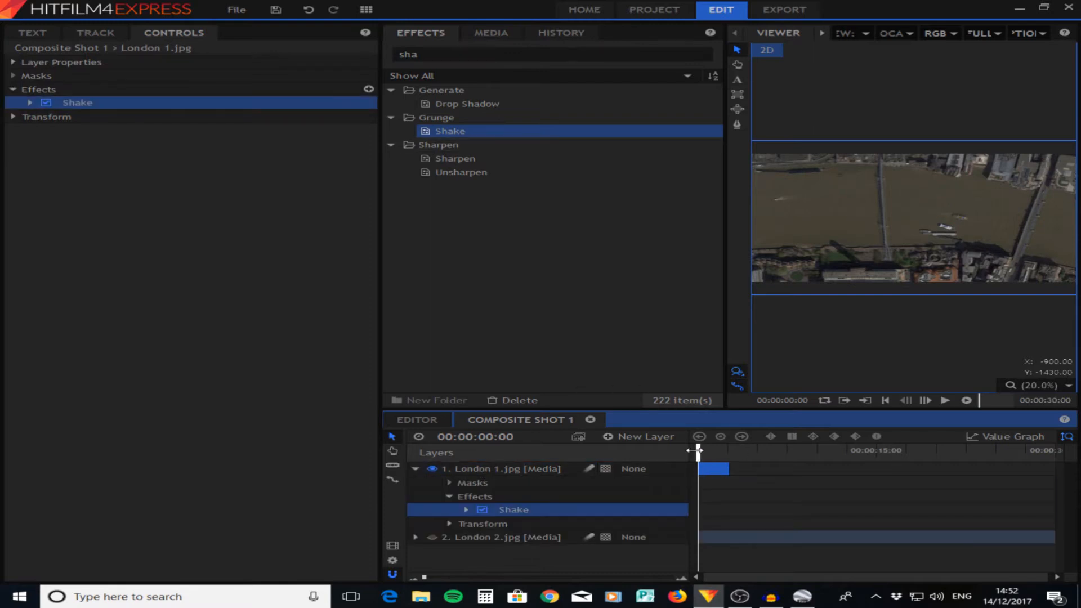
- Try Shake speeds of 0.79 and 0.17 on the London 1 layer, playing back the motion
{"action": "key", "text": "space"}
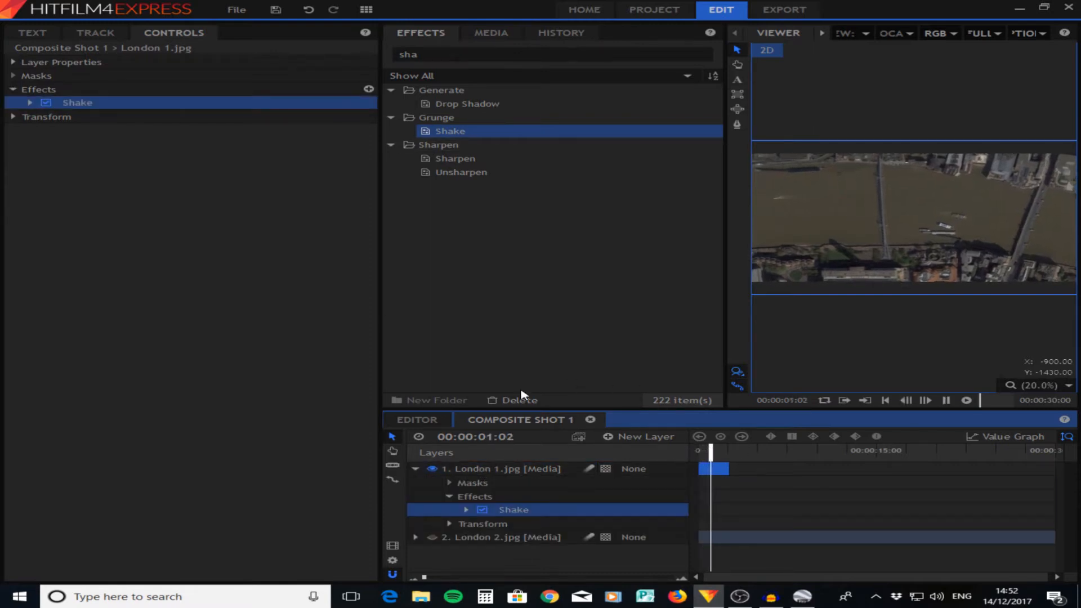
{"action": "left_click", "coordinate": [30, 103]}
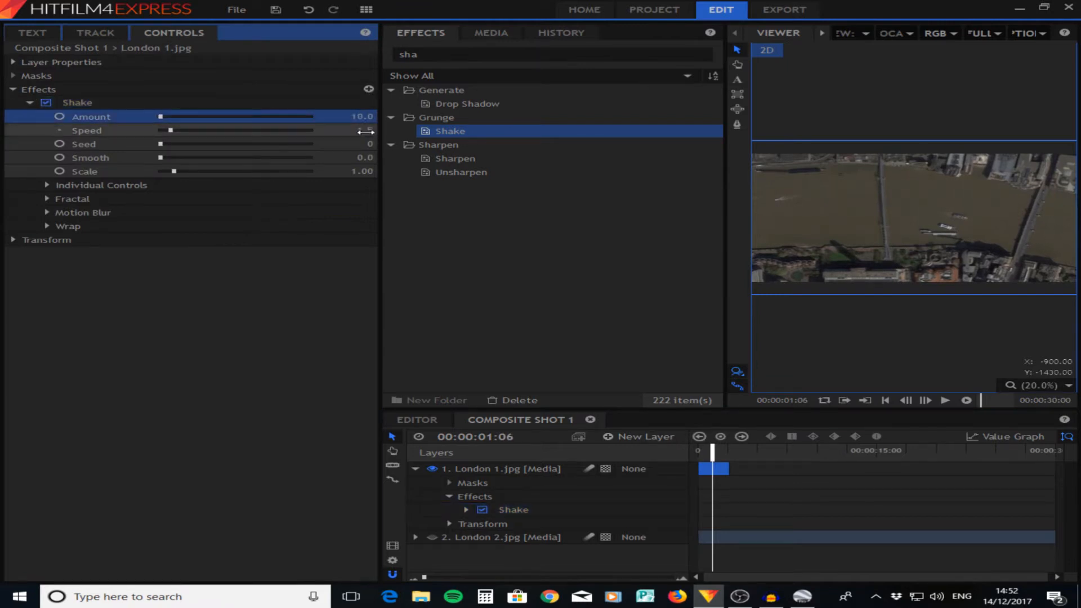
{"action": "left_click_drag", "start_coordinate": [366, 132], "coordinate": [361, 131]}
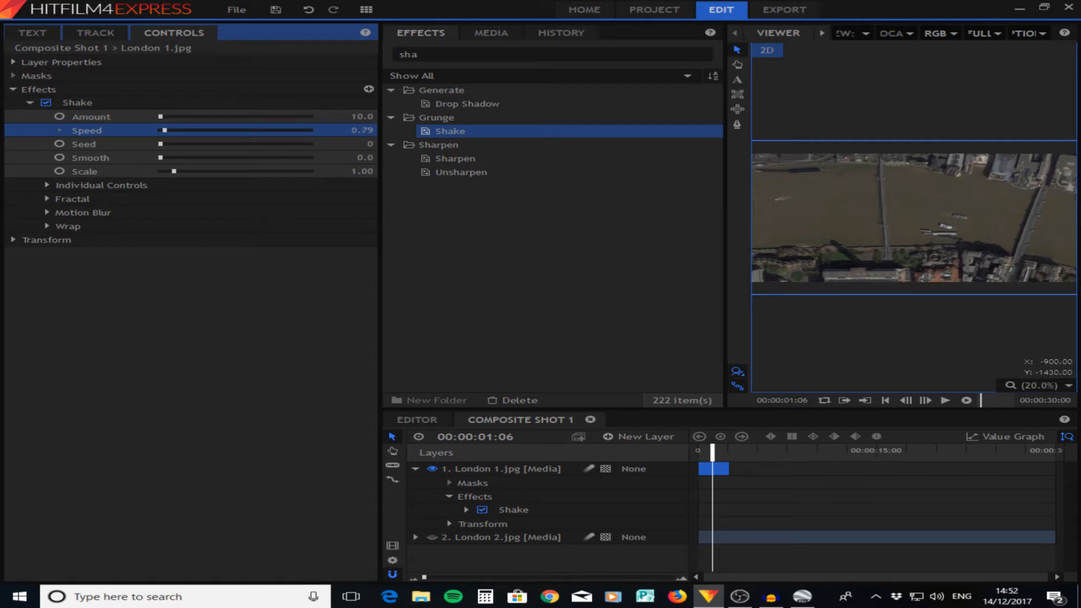
{"action": "key", "text": "space"}
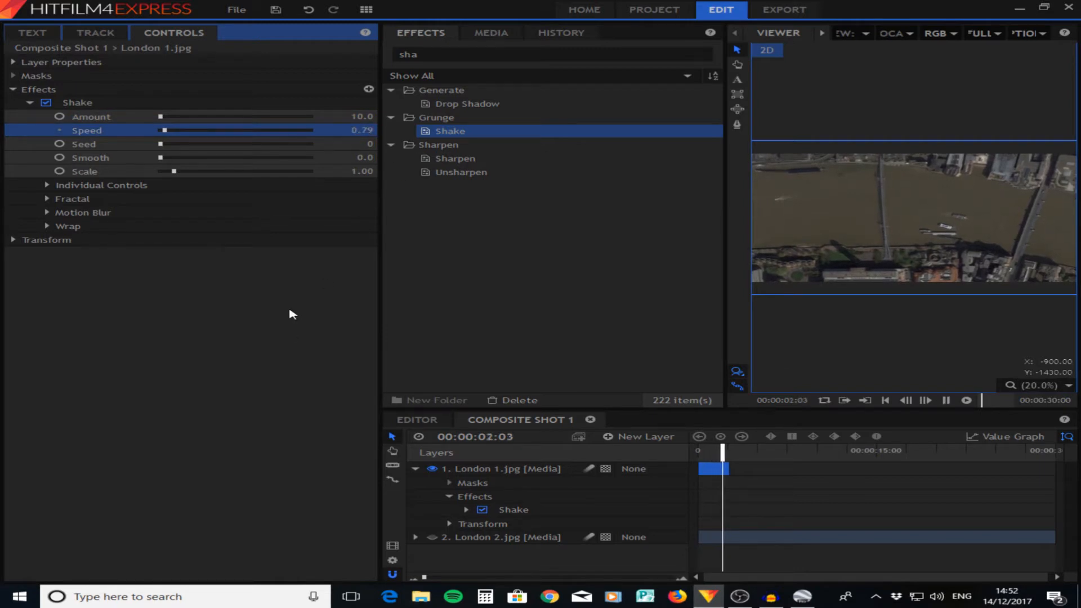
{"action": "key", "text": "space"}
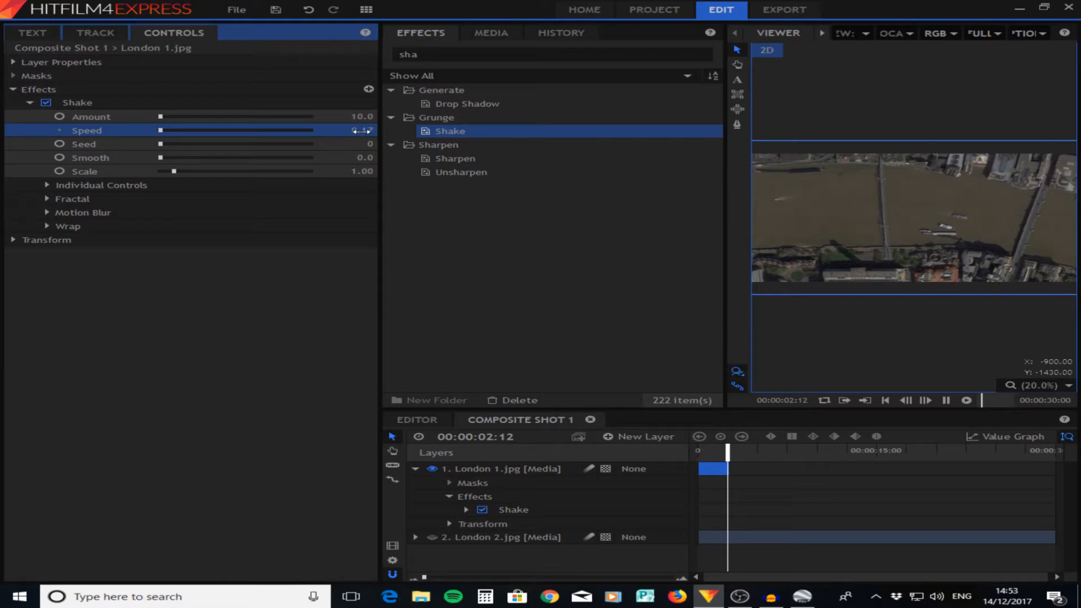
{"action": "key", "text": "space"}
{"action": "left_click_drag", "start_coordinate": [735, 450], "coordinate": [598, 453]}
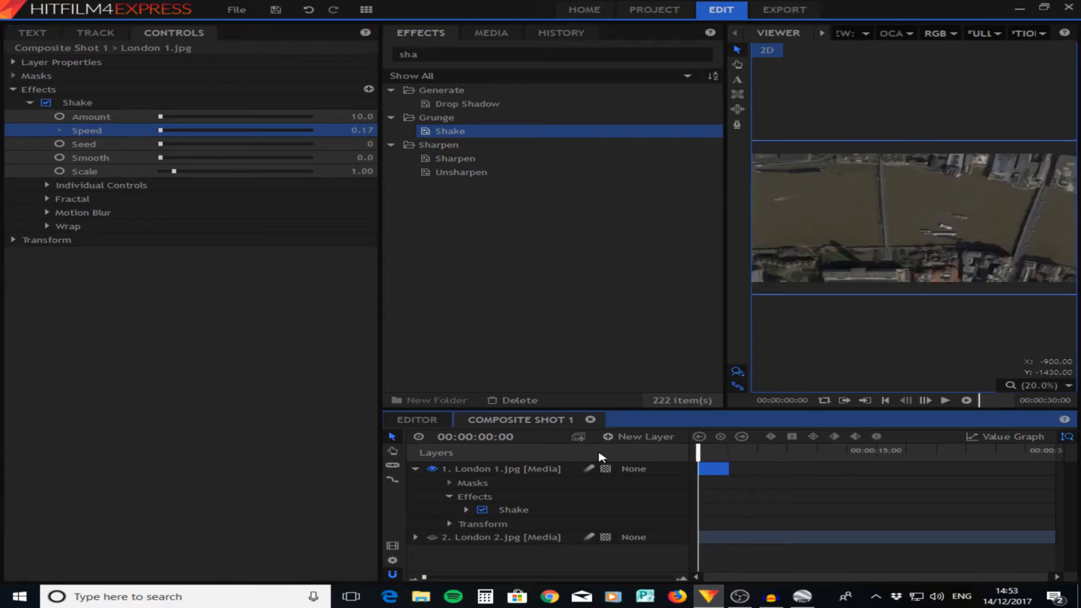
{"action": "key", "text": "space"}
- Set the Shake speed to 0.82 and replay the London 1 clip from the start
{"action": "key", "text": "space"}
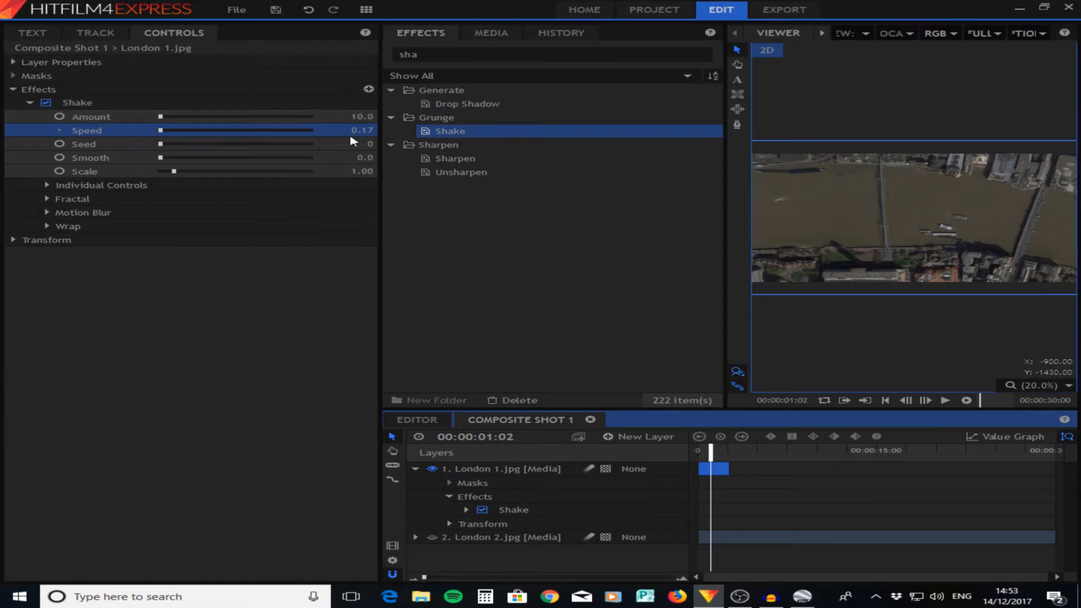
{"action": "left_click_drag", "start_coordinate": [359, 132], "coordinate": [388, 132]}
{"action": "key", "text": "space"}
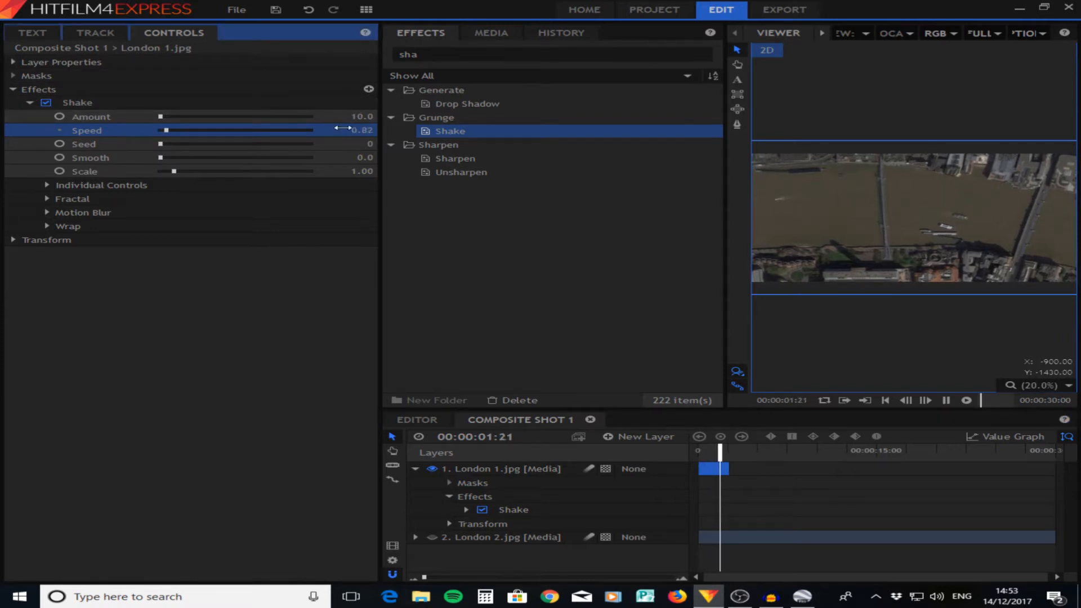
{"action": "left_click_drag", "start_coordinate": [726, 455], "coordinate": [646, 456]}
{"action": "key", "text": "space"}
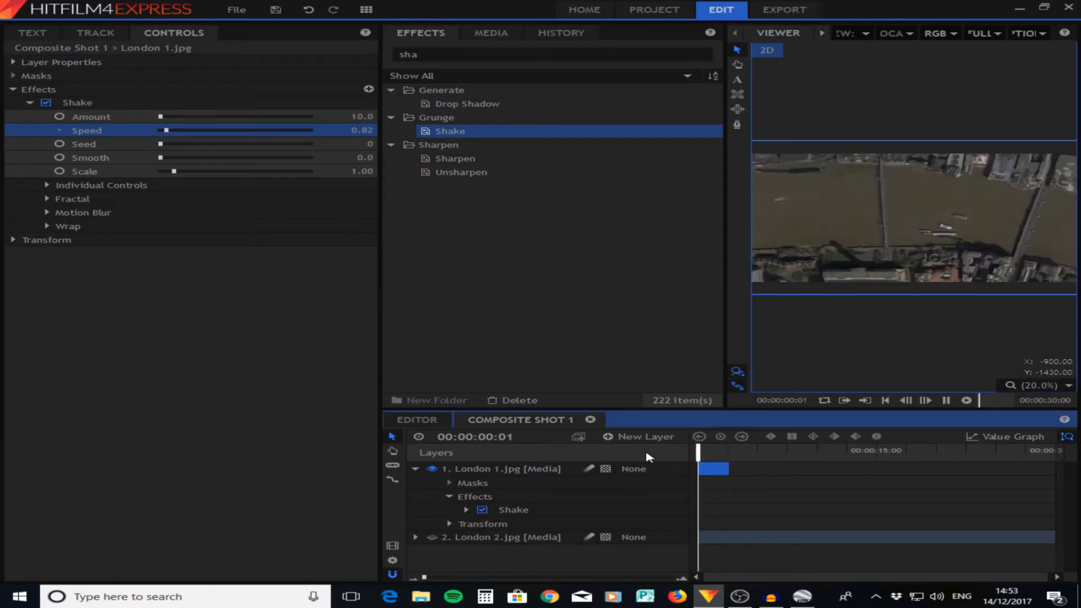
- Set the Shake effect's Smooth value to 24 and replay the London 1 clip from the start
{"action": "left_click_drag", "start_coordinate": [163, 160], "coordinate": [249, 174]}
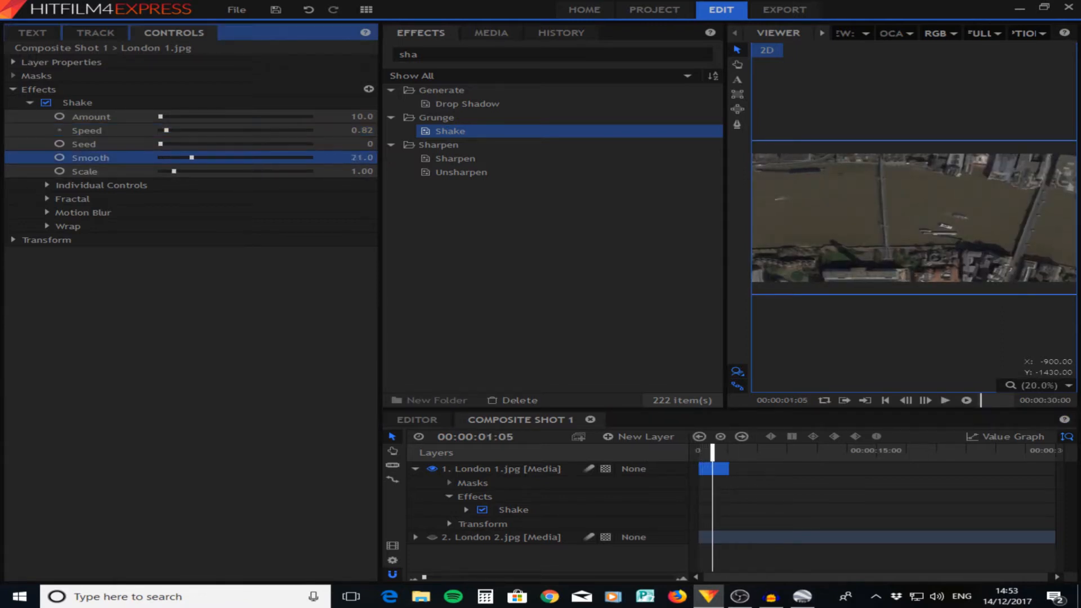
{"action": "key", "text": "space"}
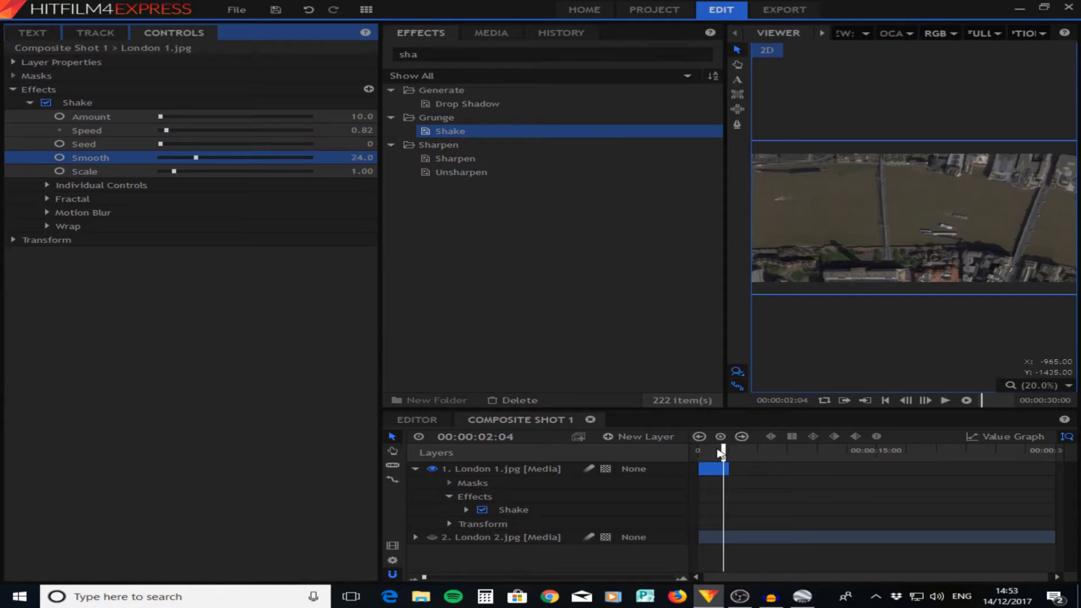
{"action": "left_click_drag", "start_coordinate": [720, 453], "coordinate": [623, 454]}
{"action": "key", "text": "space"}
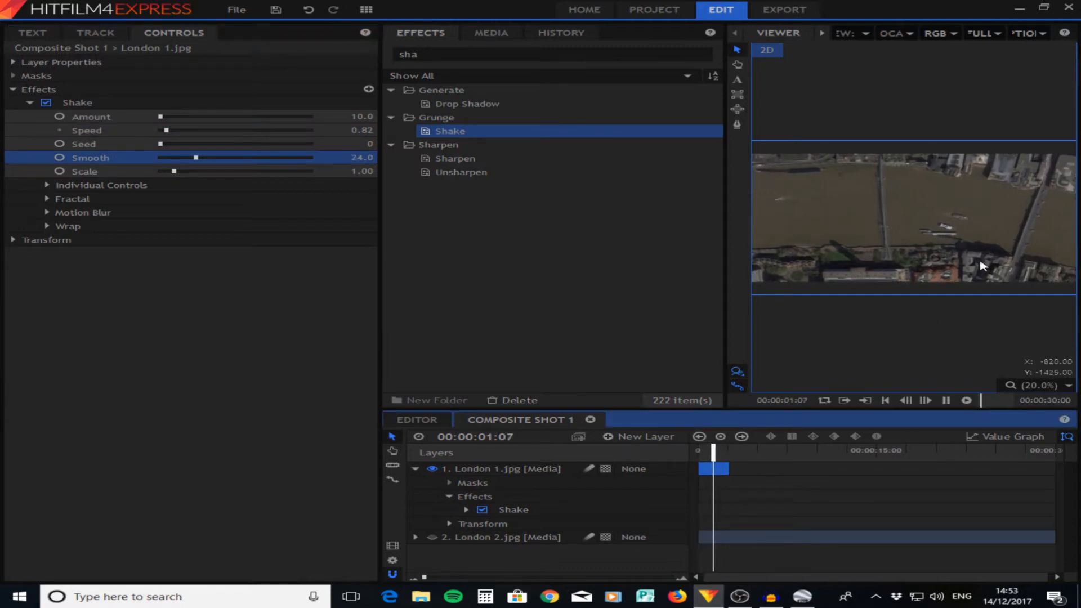
{"action": "key", "text": "space"}
- Scale the London 1 layer down a little more, keeping it slightly larger than the frame
{"action": "scroll", "coordinate": [978, 260], "scroll_direction": "down", "scroll_amount": 1}
{"action": "left_click", "coordinate": [1045, 280]}
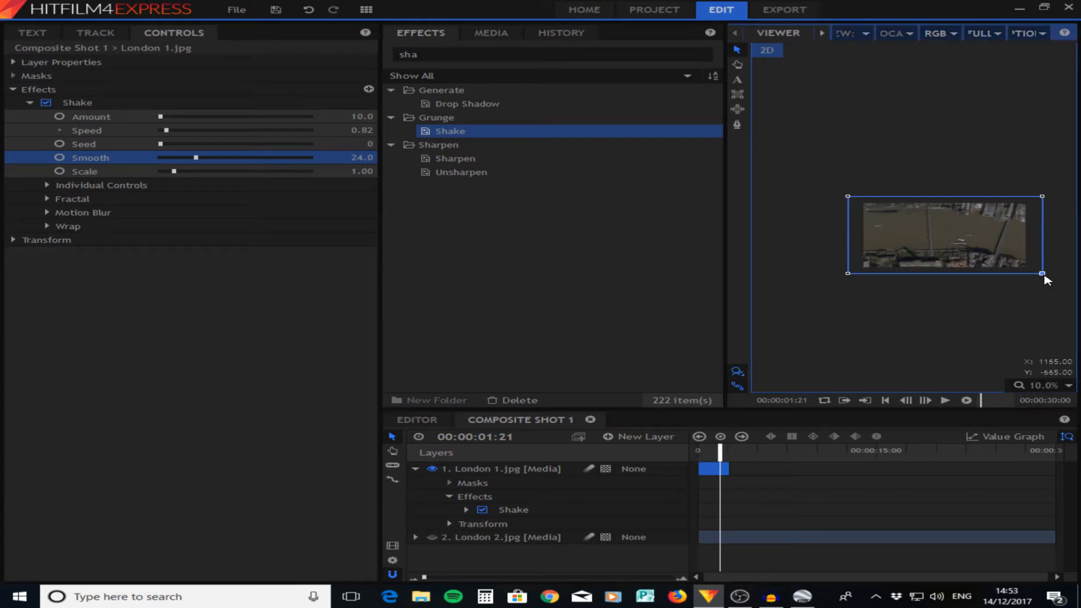
{"action": "left_click", "coordinate": [1022, 296]}
{"action": "left_click", "coordinate": [1068, 385]}
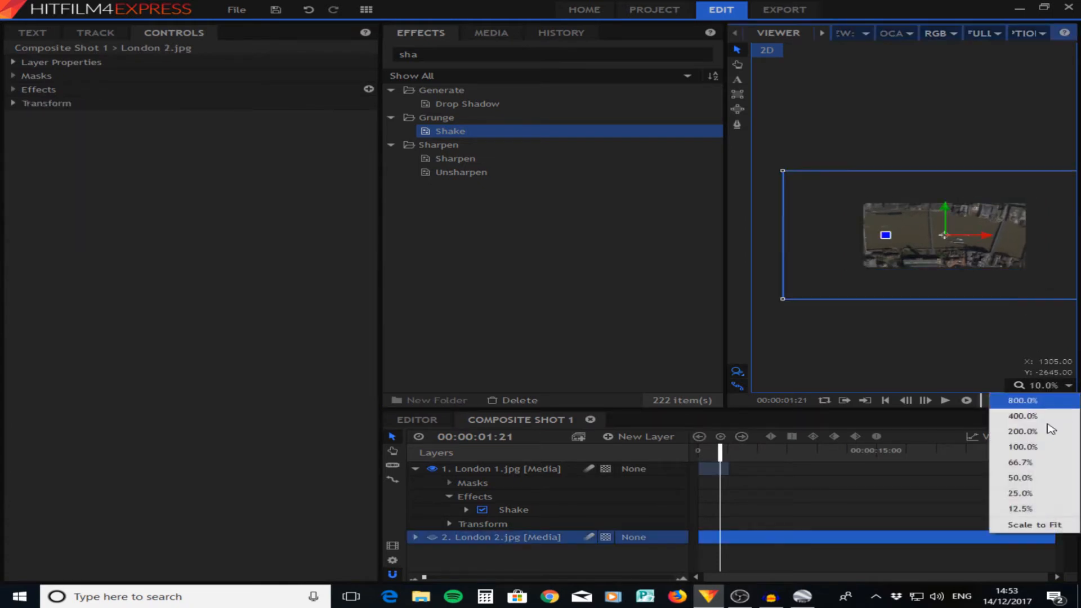
{"action": "left_click", "coordinate": [1036, 534]}
{"action": "left_click", "coordinate": [489, 473]}
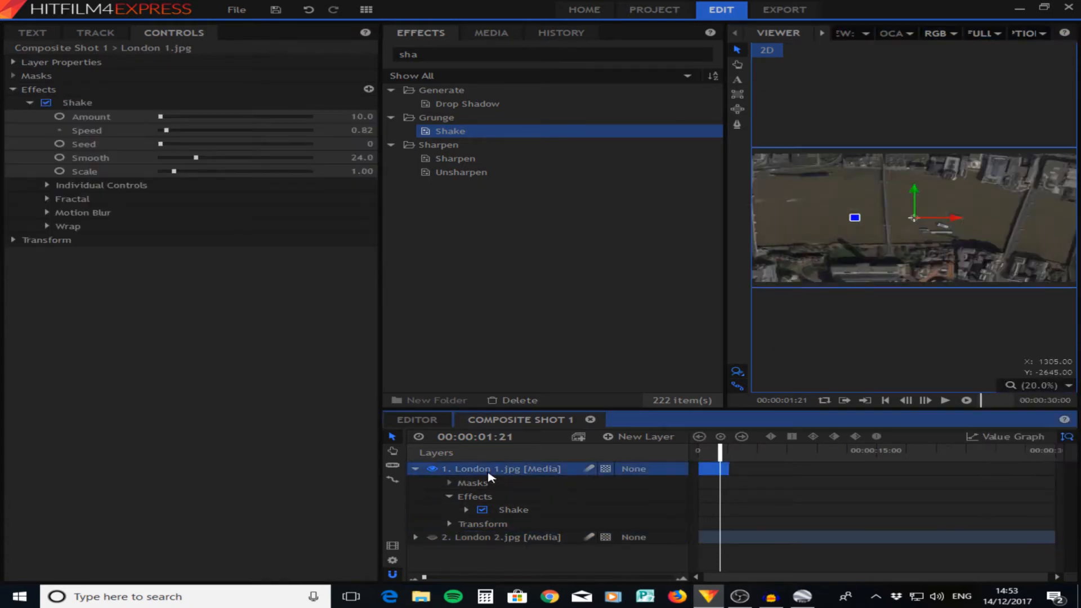
- Duplicate the London 1 layer at the start of the timeline and rename the upper copy "Close up"
{"action": "left_click", "coordinate": [414, 470]}
{"action": "left_click_drag", "start_coordinate": [720, 454], "coordinate": [635, 459]}
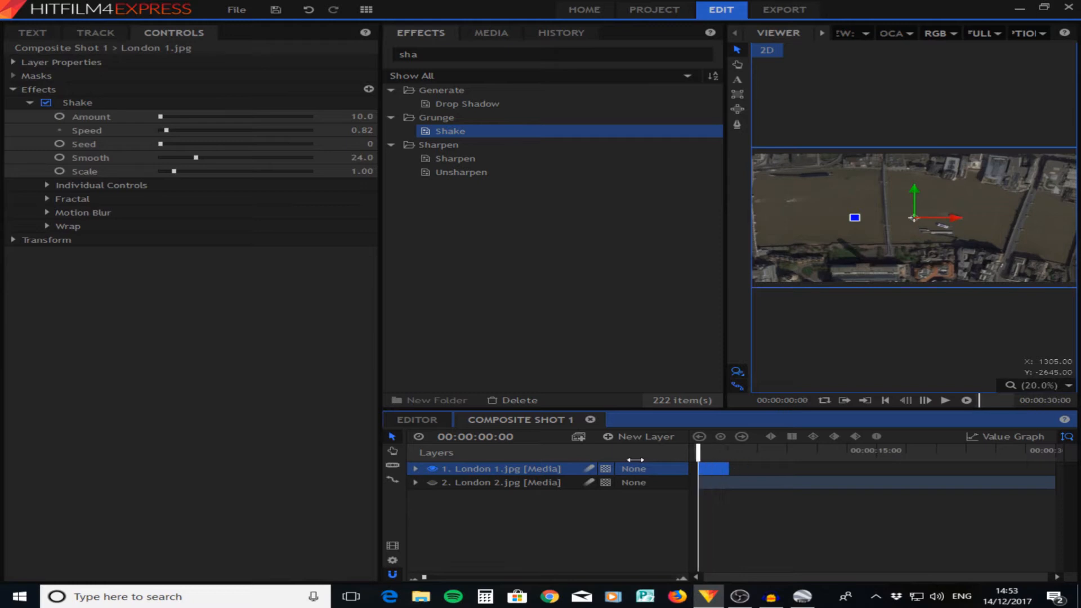
{"action": "left_click", "coordinate": [503, 471]}
{"action": "double_click", "coordinate": [503, 470]}
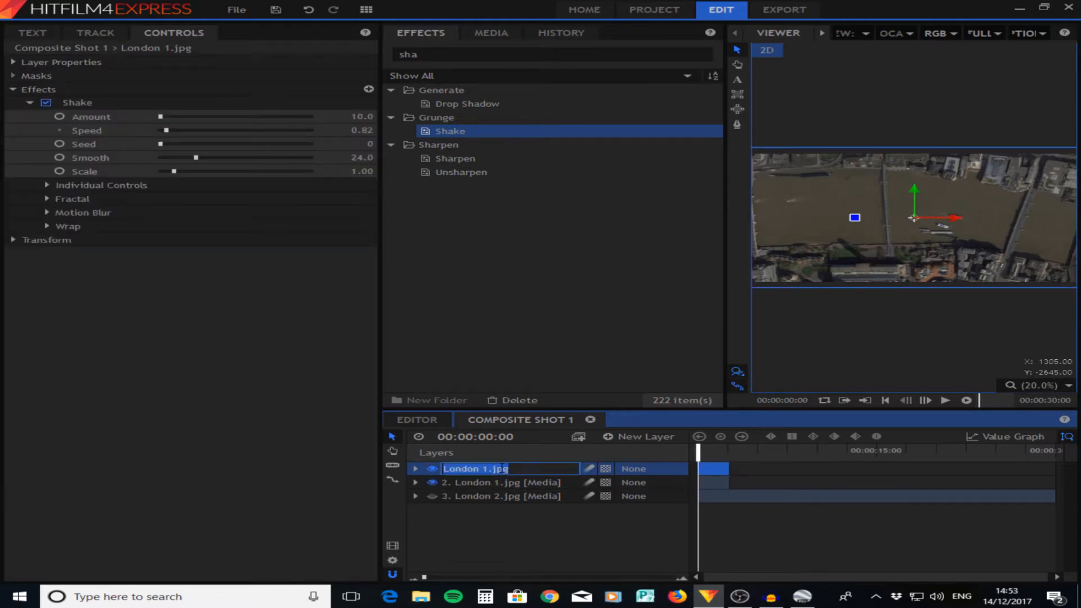
{"action": "key", "text": "BackSpace"}
{"action": "left_click", "coordinate": [550, 510]}
- Rename the second London 1 layer "zoom out"
{"action": "left_click", "coordinate": [523, 484]}
{"action": "left_click", "coordinate": [523, 484]}
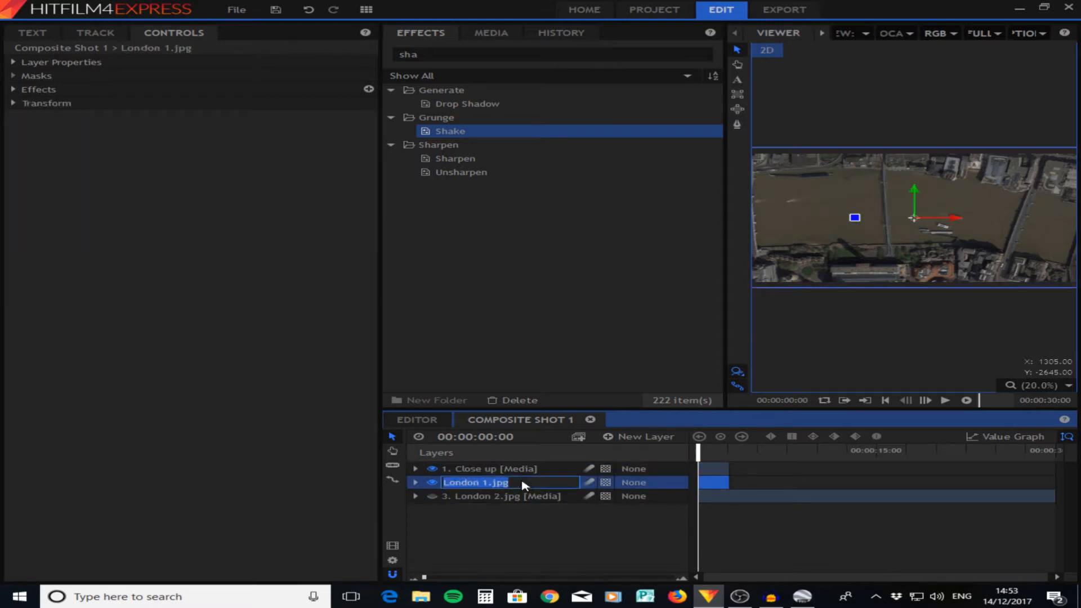
{"action": "type", "text": "Z"}
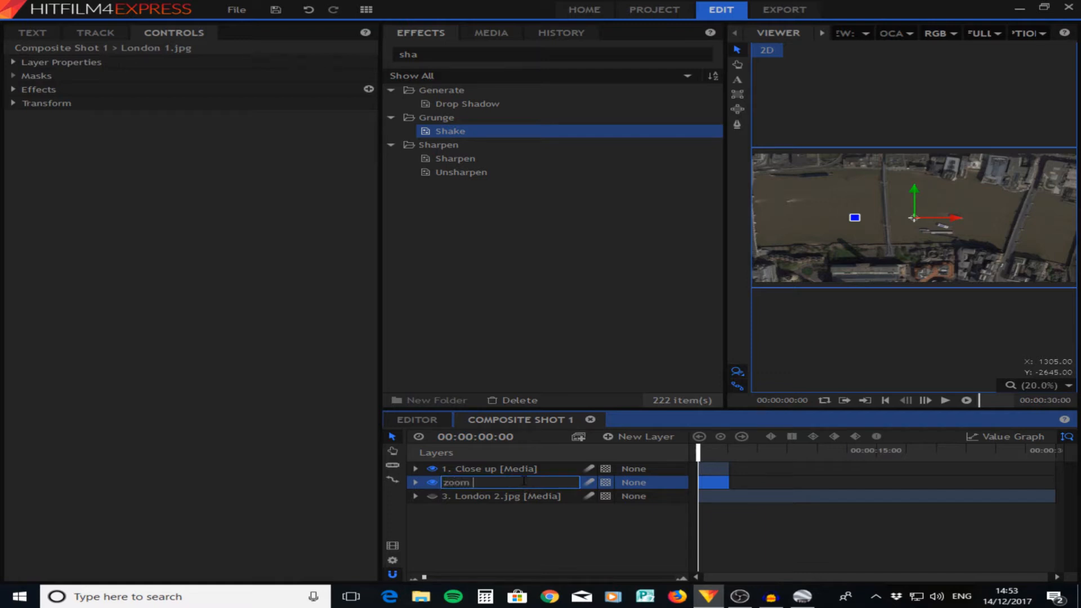
{"action": "type", "text": "oom out"}
{"action": "key", "text": "Return"}
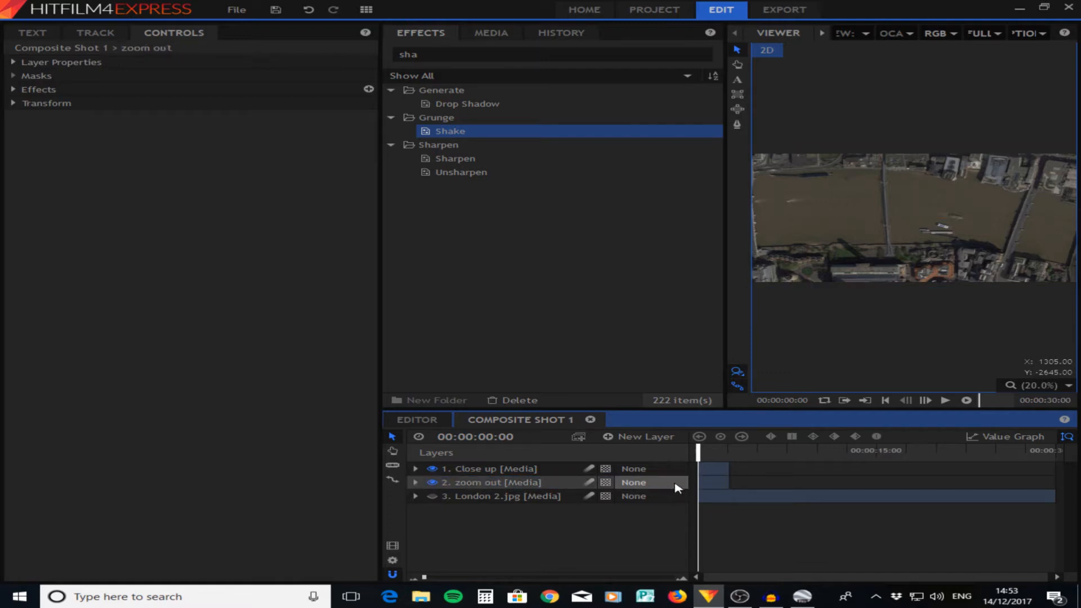
- Place the zoom out clip directly after the Close up clip and delete its Shake effect
{"action": "left_click_drag", "start_coordinate": [705, 483], "coordinate": [736, 484]}
{"action": "left_click_drag", "start_coordinate": [698, 454], "coordinate": [750, 462]}
{"action": "left_click", "coordinate": [13, 90]}
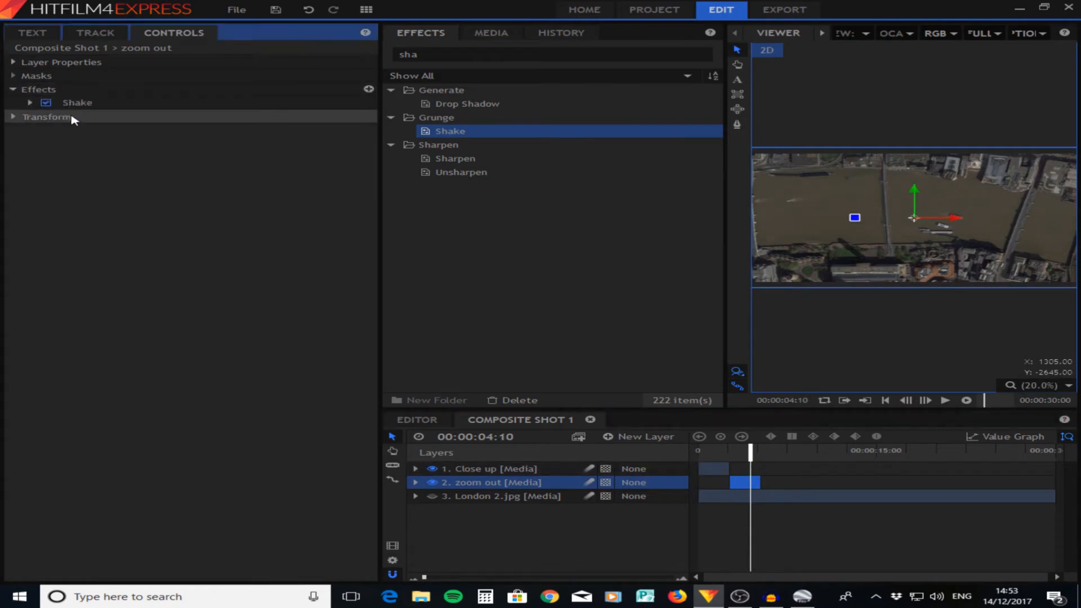
{"action": "left_click", "coordinate": [70, 104]}
{"action": "key", "text": "Delete"}
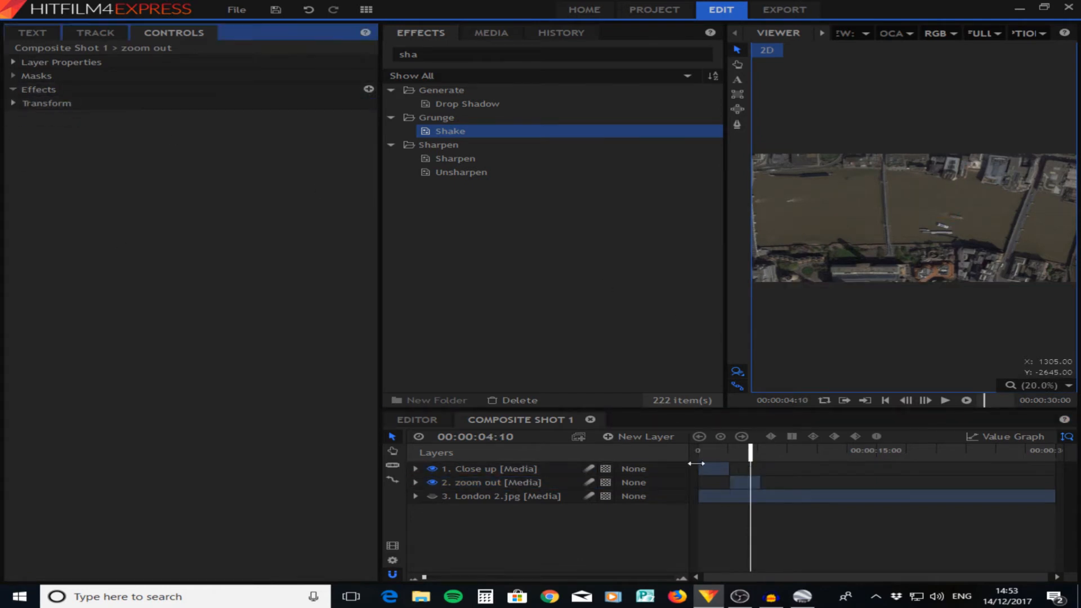
{"action": "left_click", "coordinate": [562, 469]}
{"action": "left_click", "coordinate": [743, 482]}
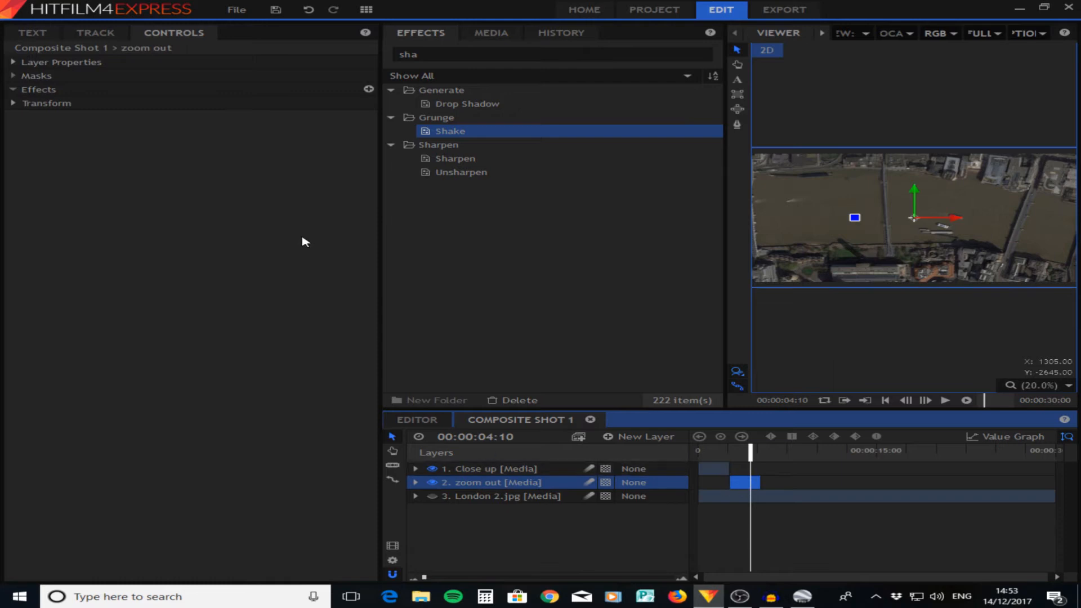
- Trim the end of the zoom out clip to 00:00:02:20 so it lasts only a few frames
{"action": "left_click_drag", "start_coordinate": [424, 577], "coordinate": [447, 579]}
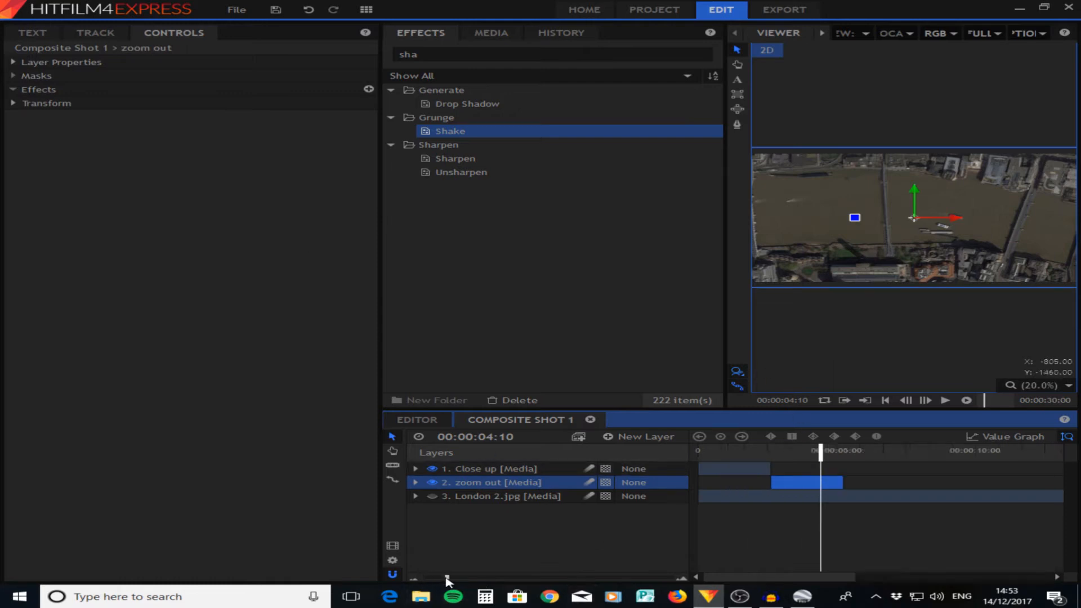
{"action": "left_click_drag", "start_coordinate": [816, 451], "coordinate": [764, 456]}
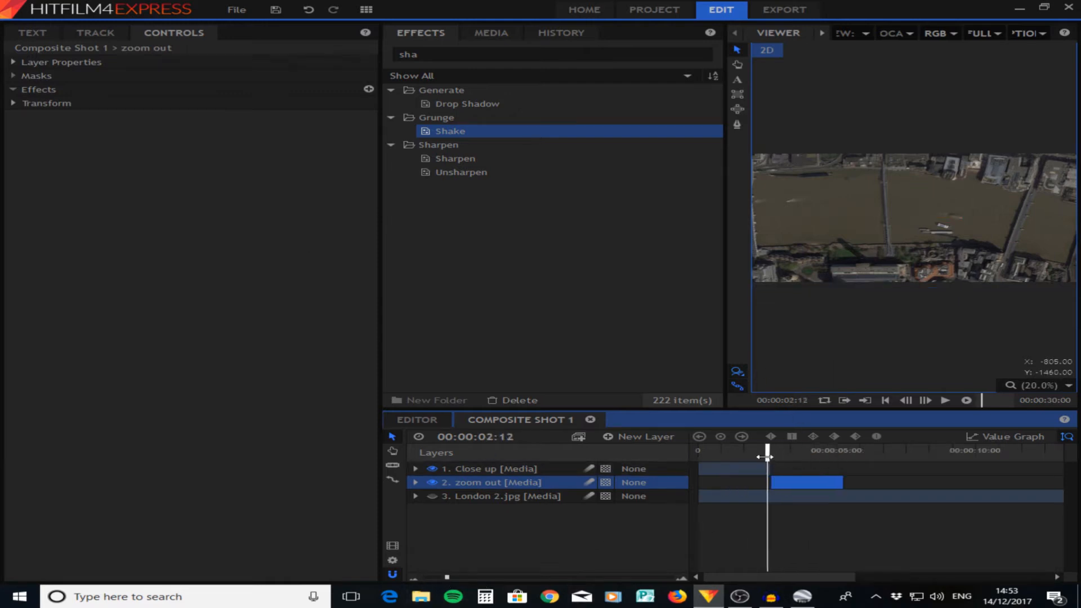
{"action": "key", "text": "Right"}
{"action": "key", "text": "Right"}
{"action": "key", "text": "Right"}
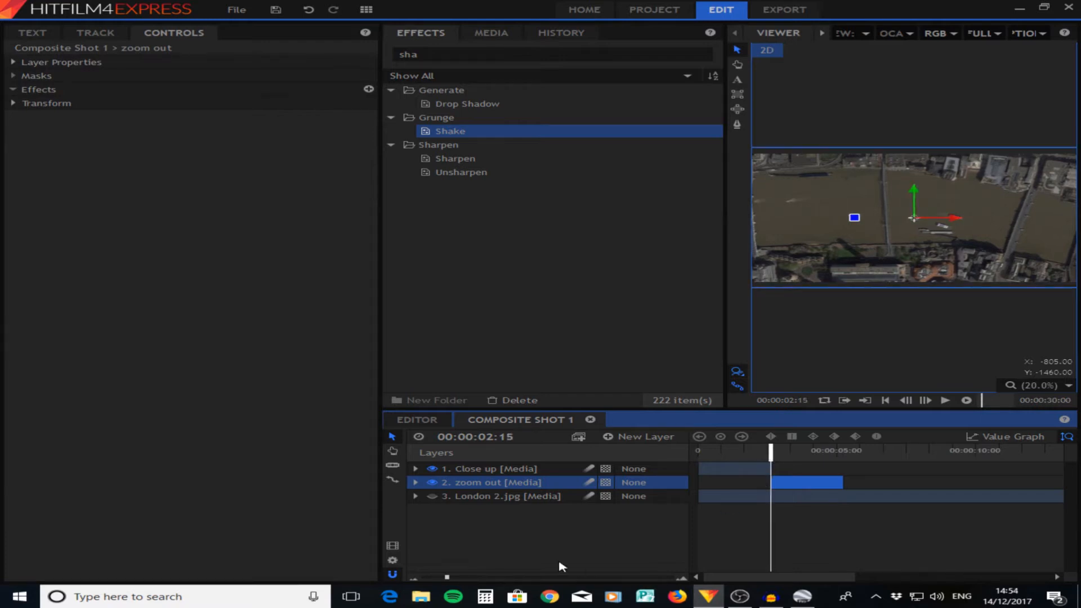
{"action": "left_click", "coordinate": [466, 577]}
{"action": "key", "text": "Right"}
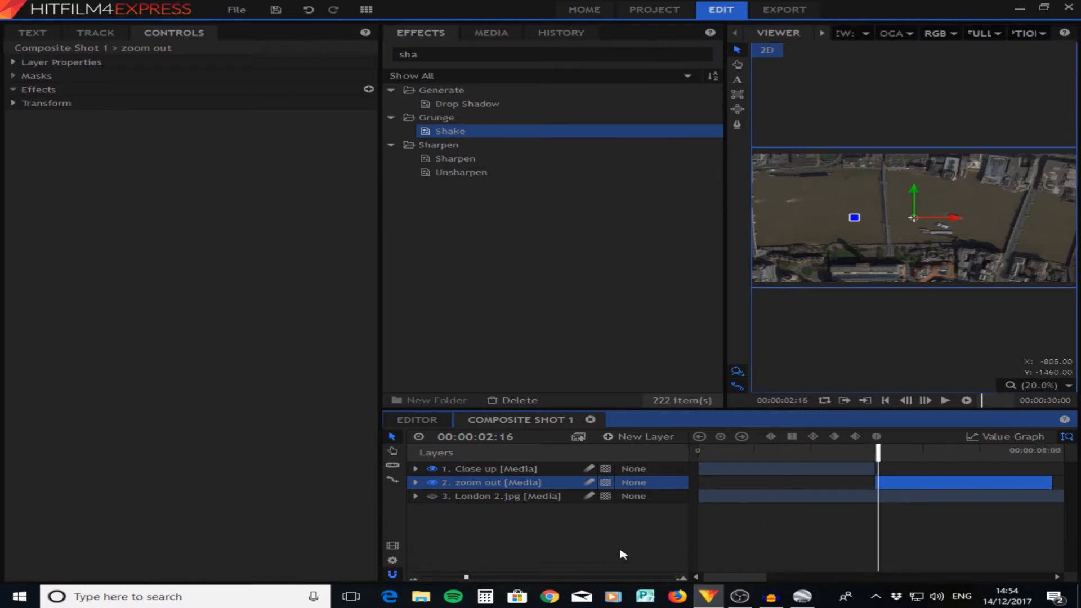
{"action": "key", "text": "Right"}
{"action": "key", "text": "Right"}
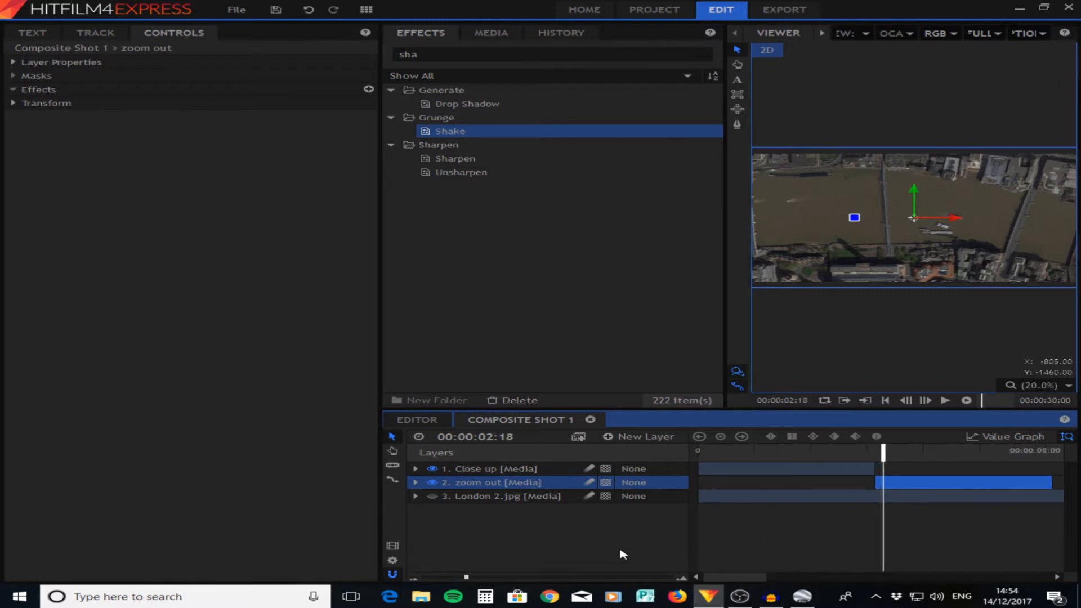
{"action": "key", "text": "Right"}
{"action": "key", "text": "Right"}
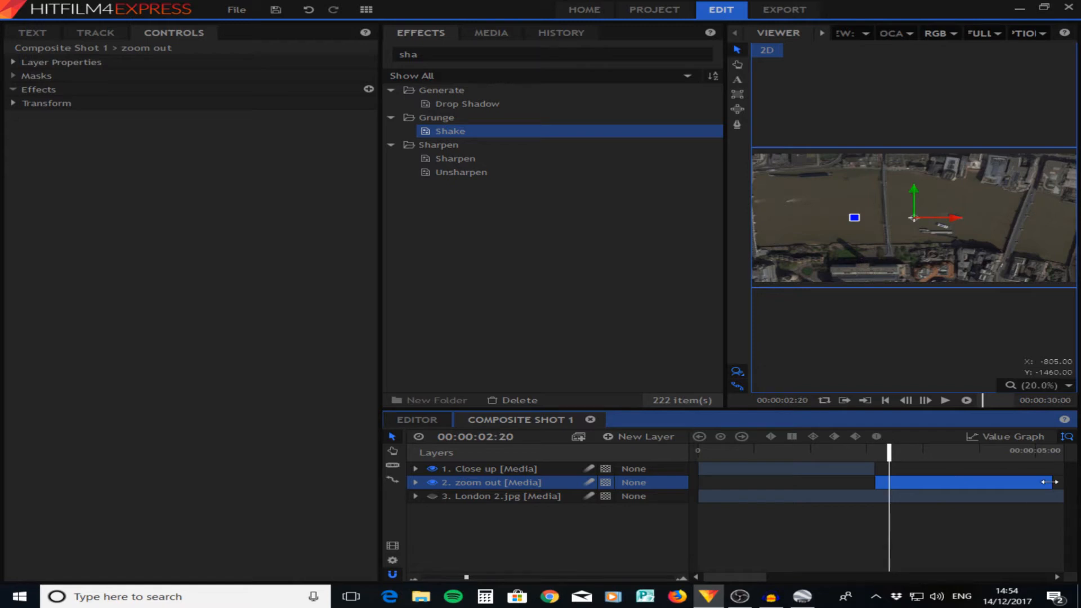
{"action": "left_click_drag", "start_coordinate": [1048, 482], "coordinate": [888, 481]}
- Check the zoom out clip frame by frame and shorten its end to 00:00:02:19
{"action": "key", "text": "Left"}
{"action": "key", "text": "Left"}
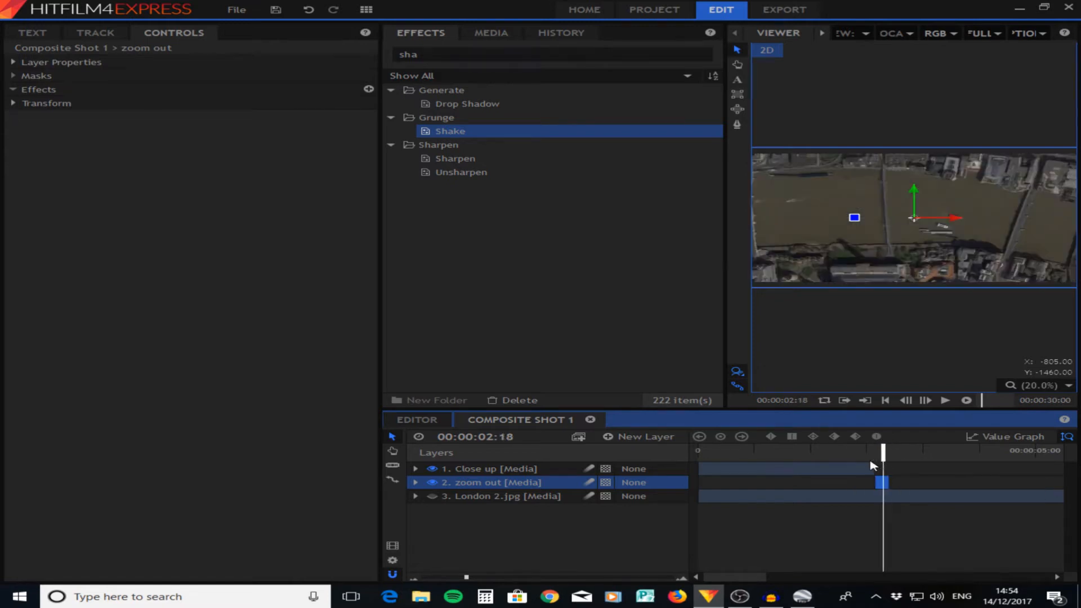
{"action": "key", "text": "Left"}
{"action": "key", "text": "Left"}
{"action": "key", "text": "Left"}
{"action": "key", "text": "Left"}
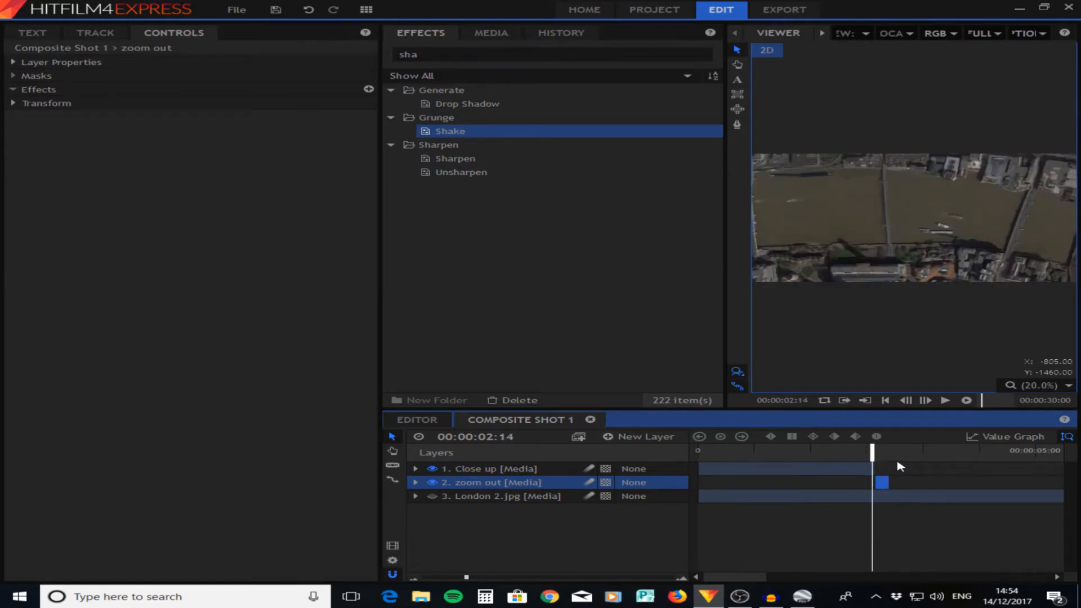
{"action": "key", "text": "Right"}
{"action": "key", "text": "Right"}
{"action": "key", "text": "Right"}
{"action": "key", "text": "Right"}
{"action": "key", "text": "Right"}
{"action": "key", "text": "Right"}
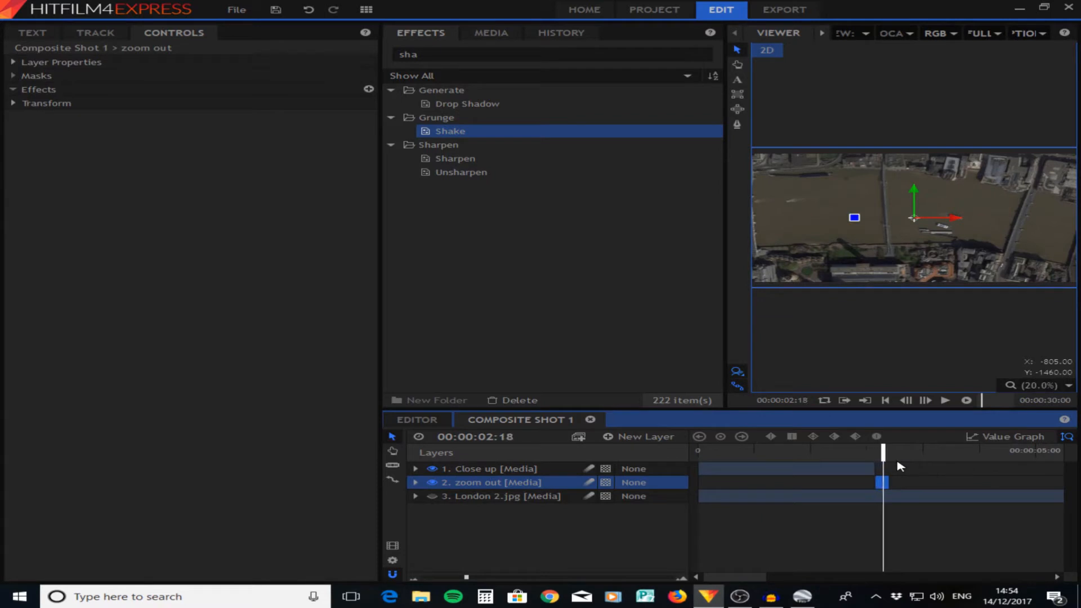
{"action": "key", "text": "Left"}
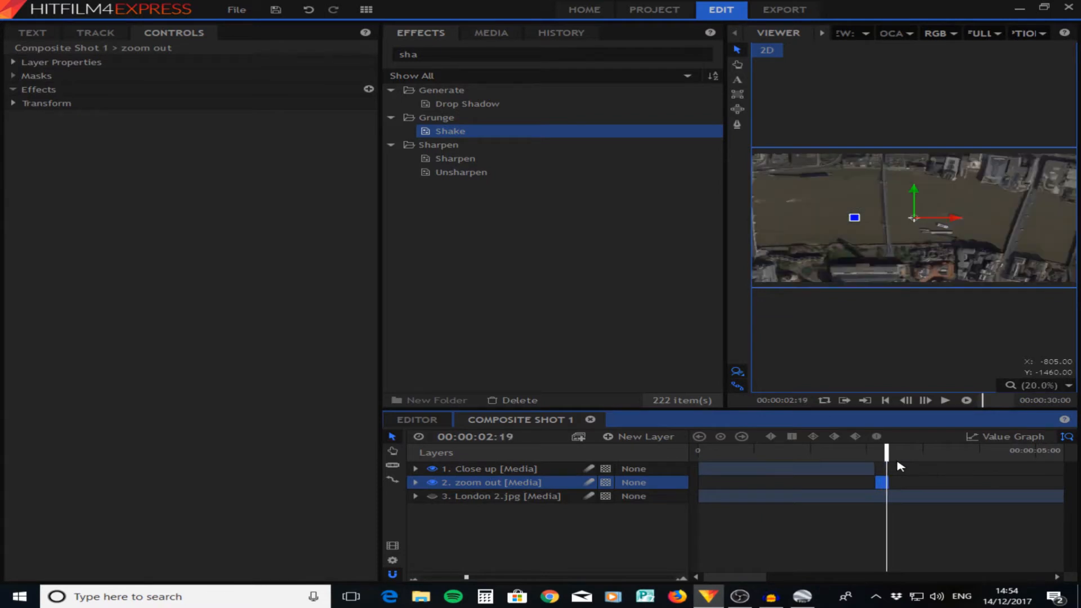
{"action": "left_click_drag", "start_coordinate": [885, 482], "coordinate": [878, 454]}
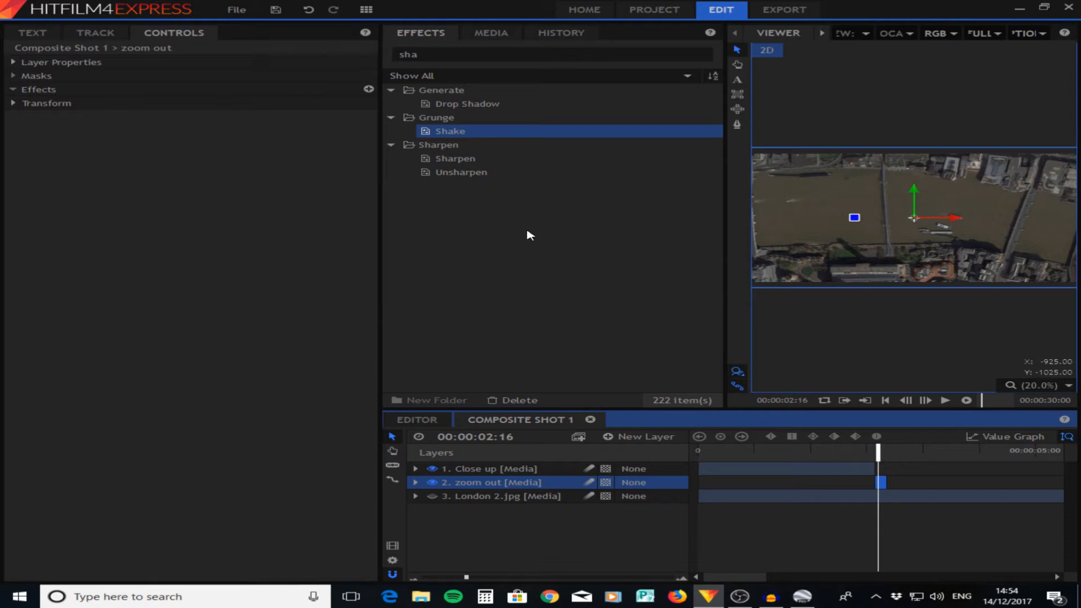
- Find the Tile effect and apply it to the zoom out layer
{"action": "double_click", "coordinate": [407, 54]}
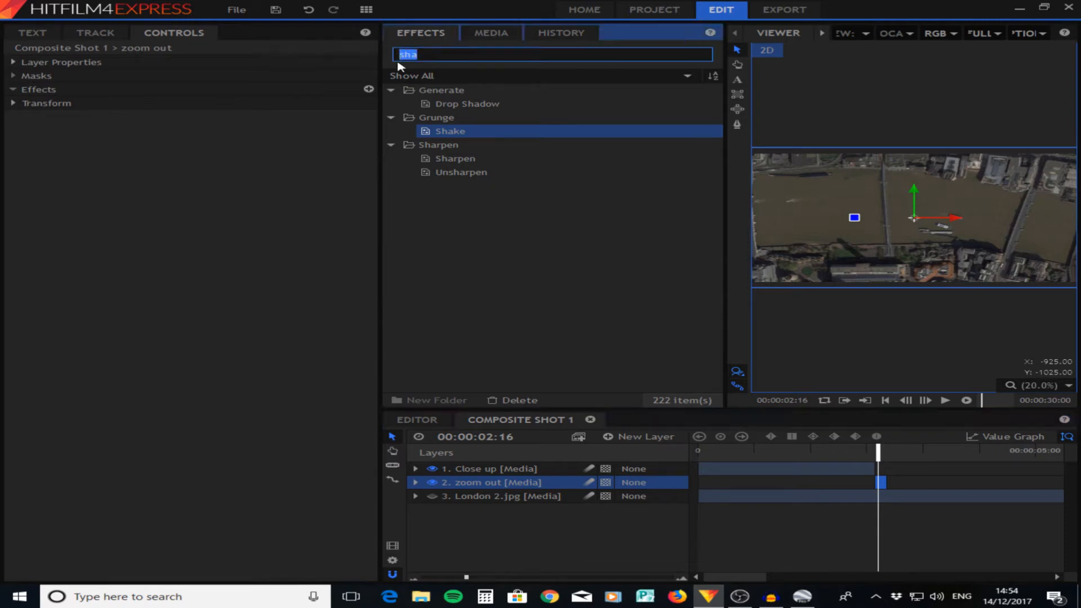
{"action": "key", "text": "BackSpace"}
{"action": "type", "text": "tile"}
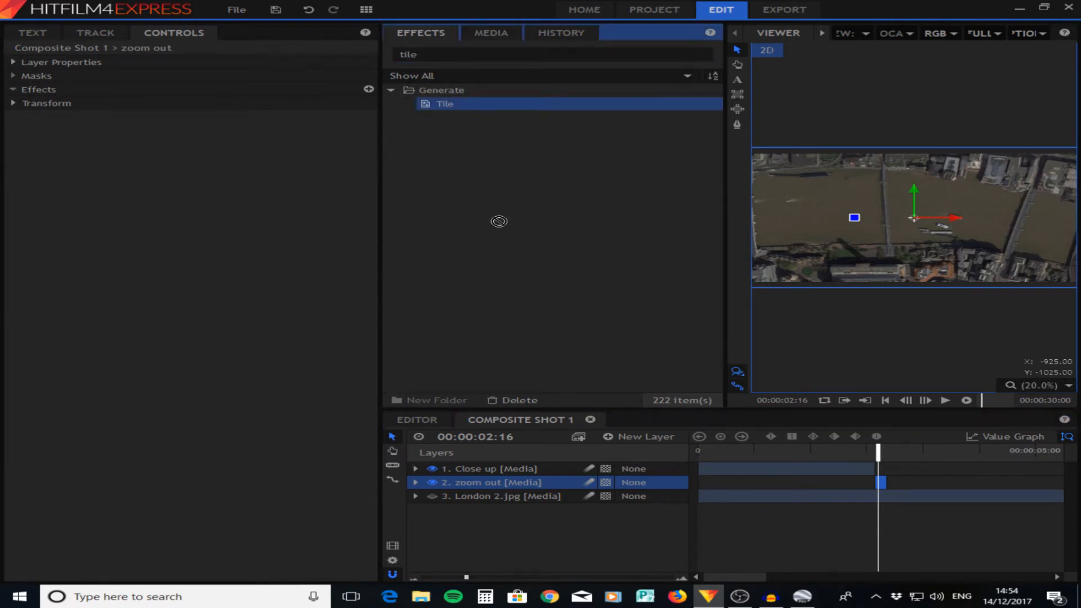
{"action": "left_click_drag", "start_coordinate": [499, 221], "coordinate": [501, 485]}
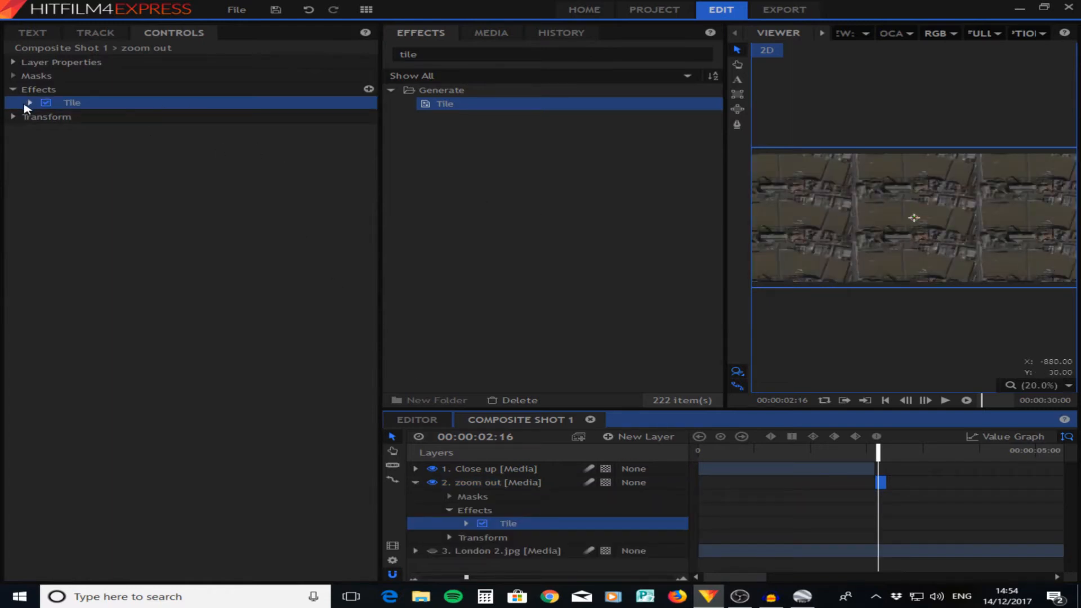
- Set the Tile scale to 100% and enable a scale keyframe on the zoom out clip's first frame, 00:00:02:15
{"action": "left_click", "coordinate": [29, 103]}
{"action": "left_click_drag", "start_coordinate": [213, 116], "coordinate": [309, 116]}
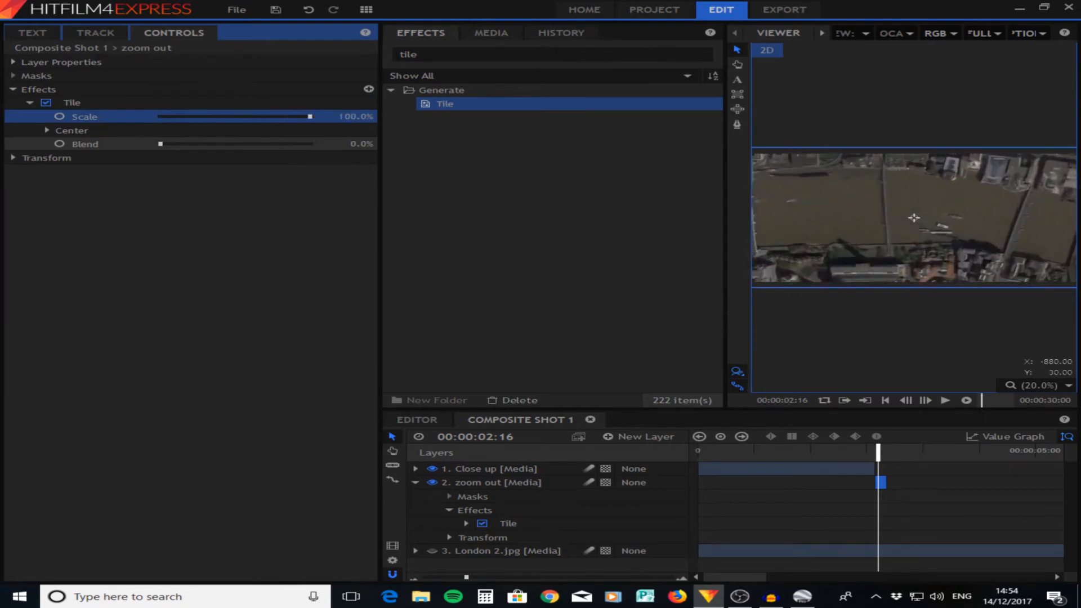
{"action": "key", "text": "Left"}
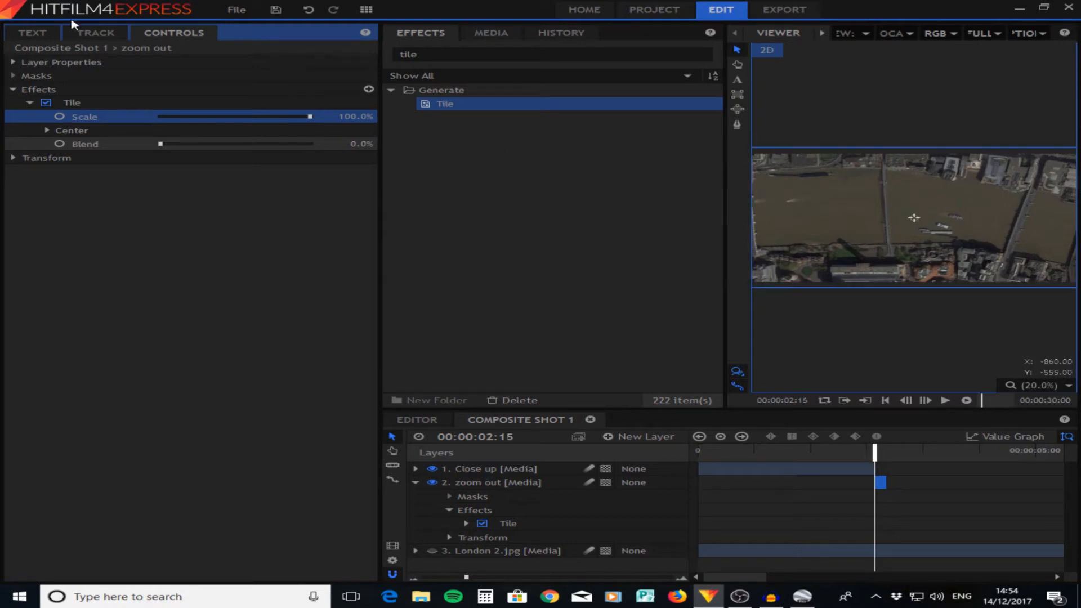
{"action": "left_click", "coordinate": [59, 116]}
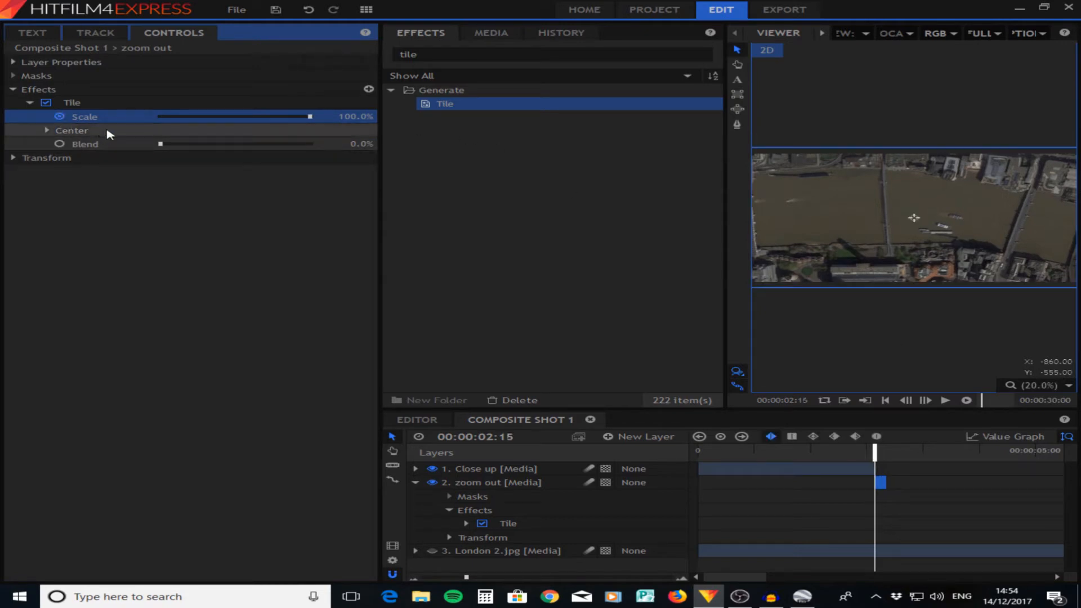
- Keyframe the Tile scale at 50% on the zoom out clip's last frame, 00:00:02:18
{"action": "key", "text": "Right"}
{"action": "key", "text": "Right"}
{"action": "key", "text": "Right"}
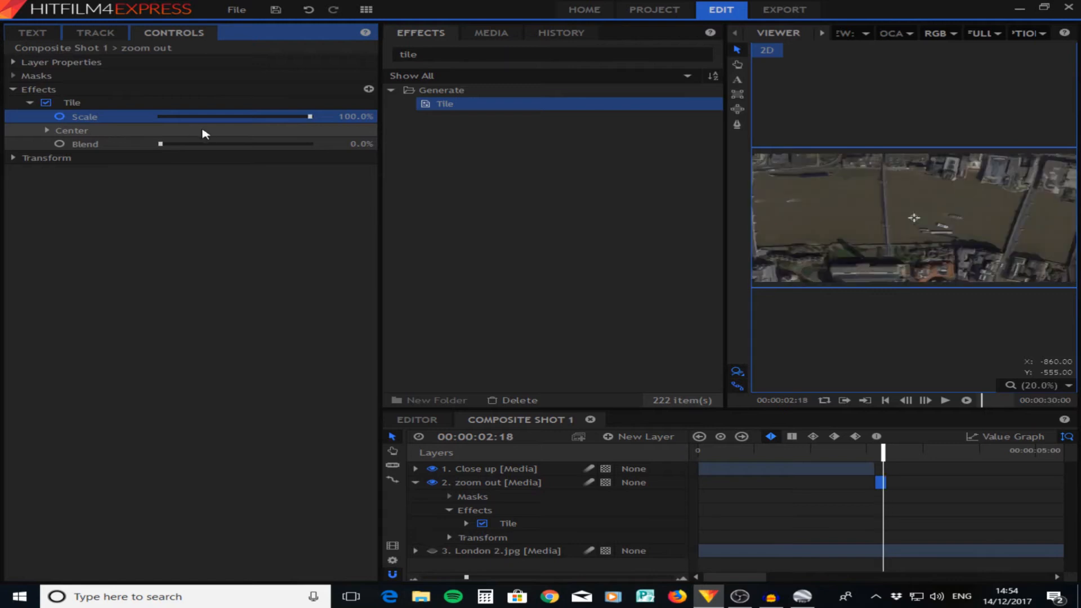
{"action": "mouse_move", "coordinate": [349, 118]}
{"action": "left_mouse_down"}
{"action": "mouse_move", "coordinate": [312, 118]}
{"action": "mouse_move", "coordinate": [349, 117]}
{"action": "left_mouse_up"}
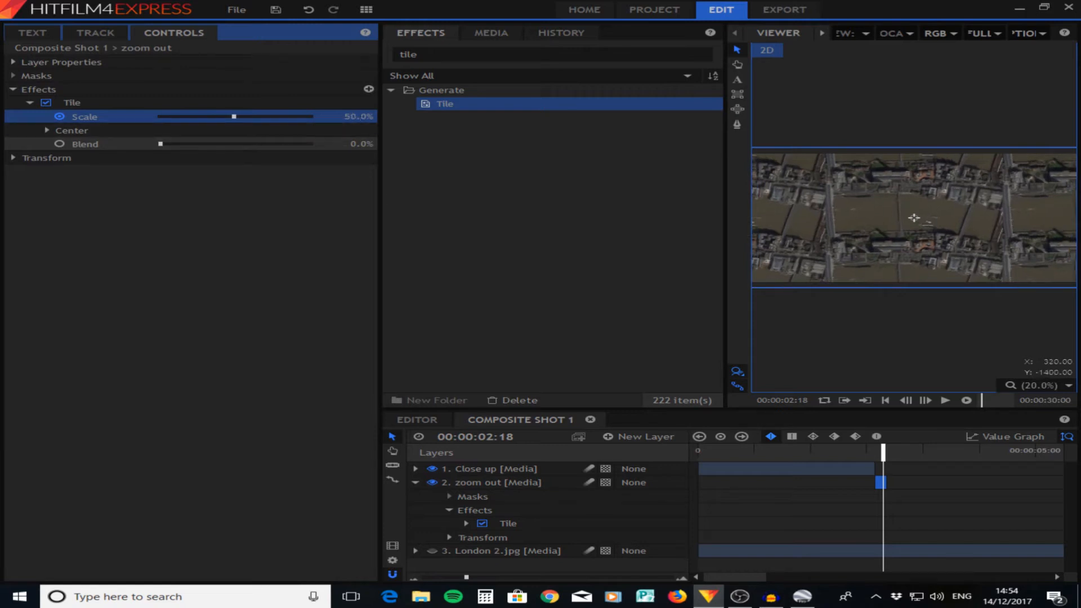
- Set the Tile blend to 23% and return the playhead to the start of the zoom out clip
{"action": "left_click", "coordinate": [103, 147]}
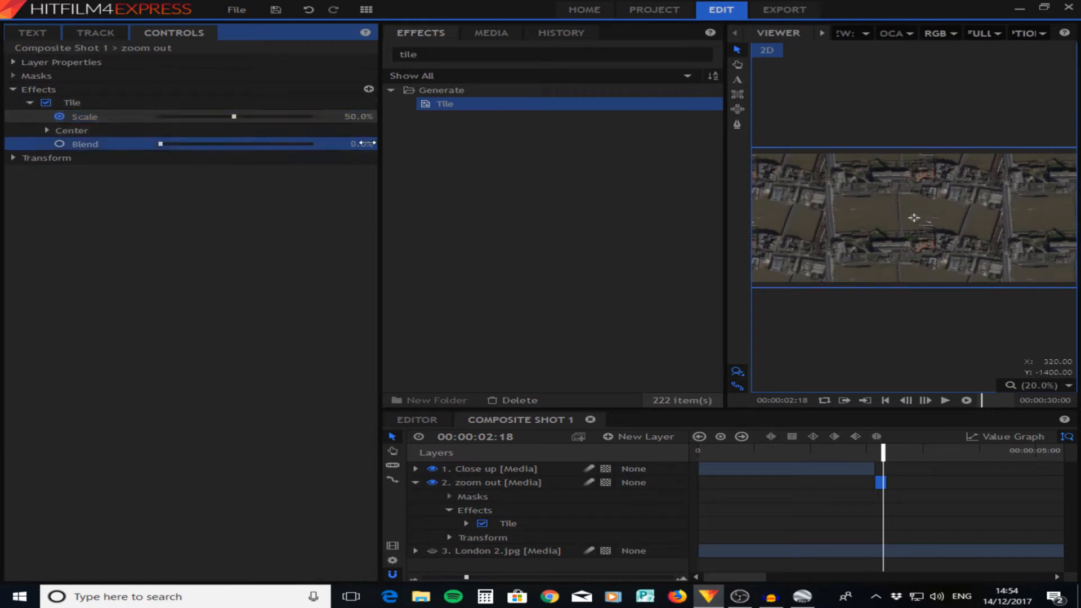
{"action": "left_click_drag", "start_coordinate": [367, 143], "coordinate": [397, 143]}
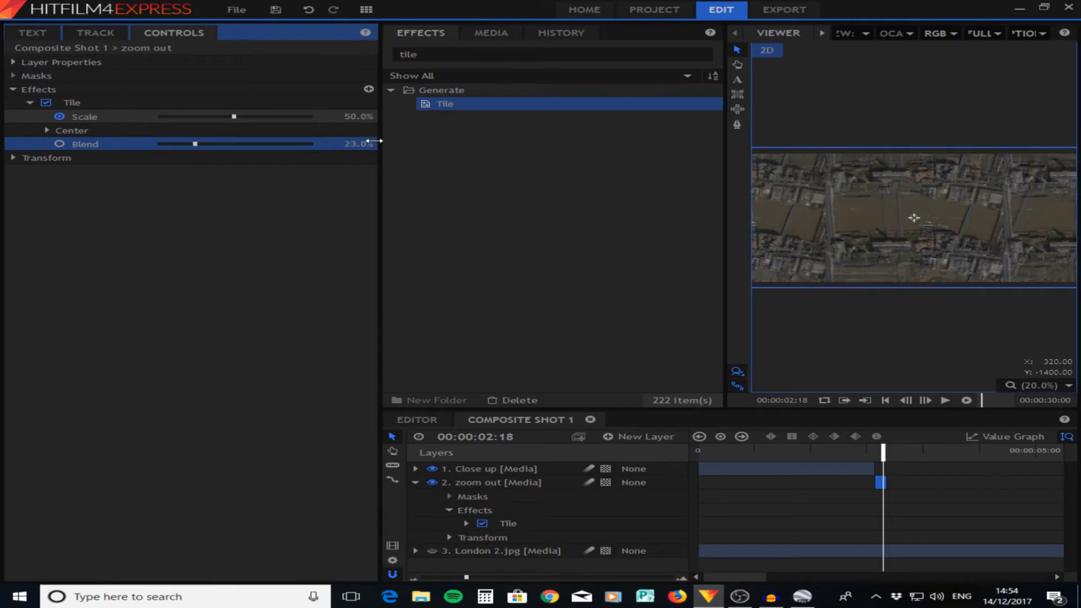
{"action": "mouse_move", "coordinate": [881, 450]}
{"action": "left_mouse_down"}
{"action": "mouse_move", "coordinate": [861, 450]}
{"action": "mouse_move", "coordinate": [874, 454]}
{"action": "left_mouse_up"}
{"action": "key", "text": "space"}
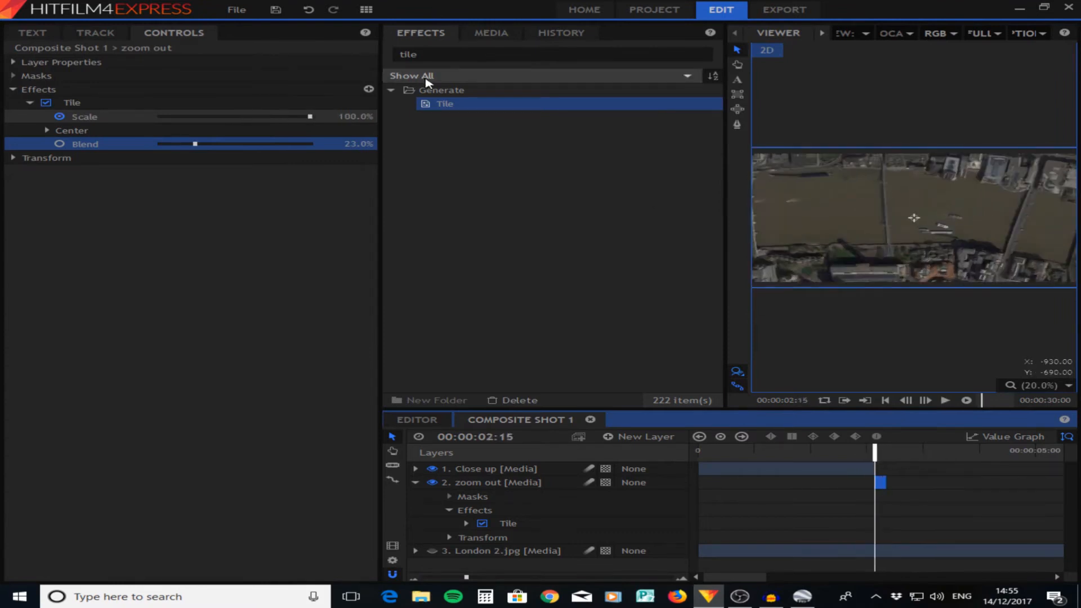
- Find the Zoom Blur effect, apply it to the zoom out layer and collapse the layer's properties
{"action": "left_click_drag", "start_coordinate": [443, 56], "coordinate": [377, 62]}
{"action": "type", "text": "zoo"}
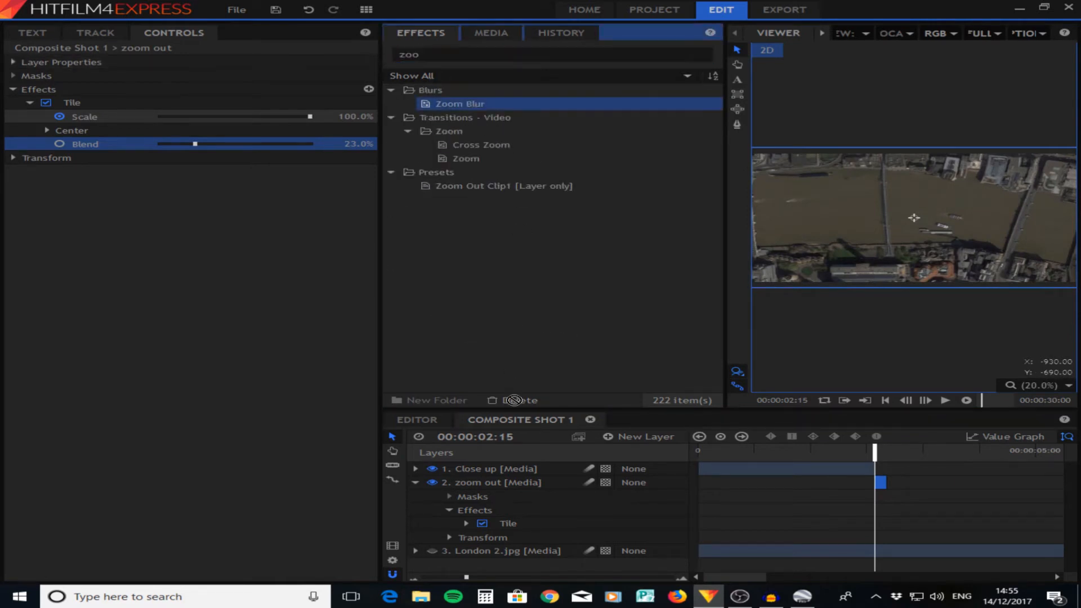
{"action": "left_click_drag", "start_coordinate": [513, 400], "coordinate": [496, 484]}
{"action": "left_click", "coordinate": [415, 482]}
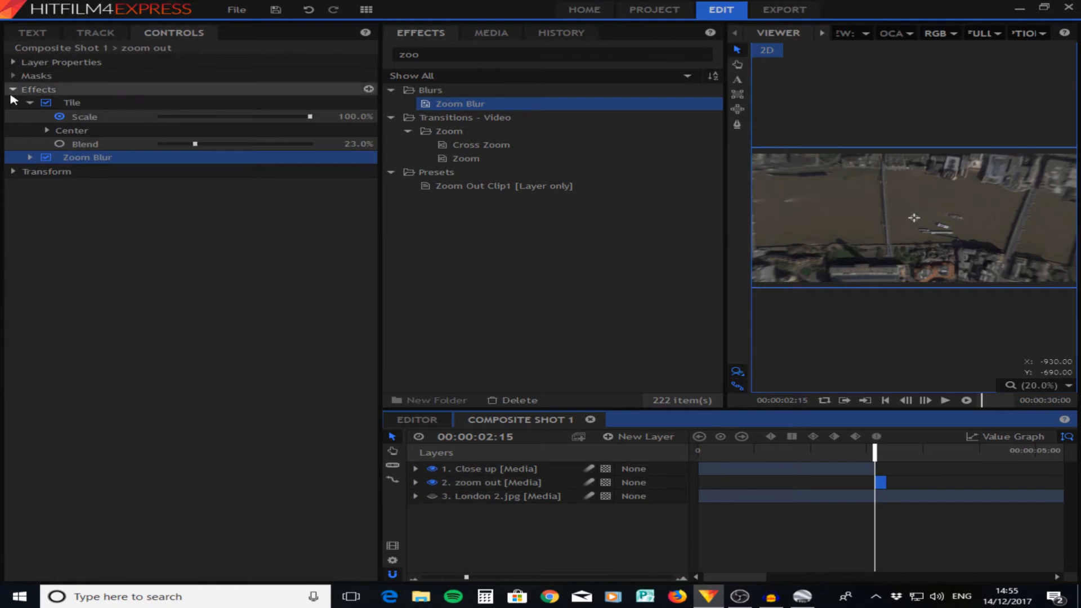
- Set the Zoom Blur strength to 50 and play the transition from just before the zoom out clip
{"action": "left_click", "coordinate": [30, 158]}
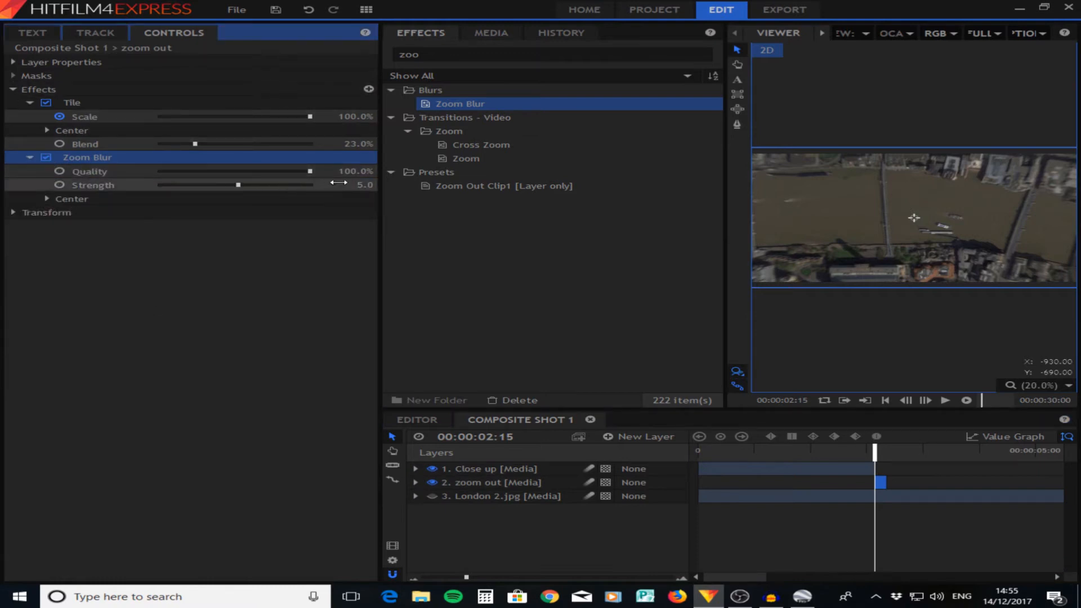
{"action": "left_click_drag", "start_coordinate": [338, 182], "coordinate": [368, 182]}
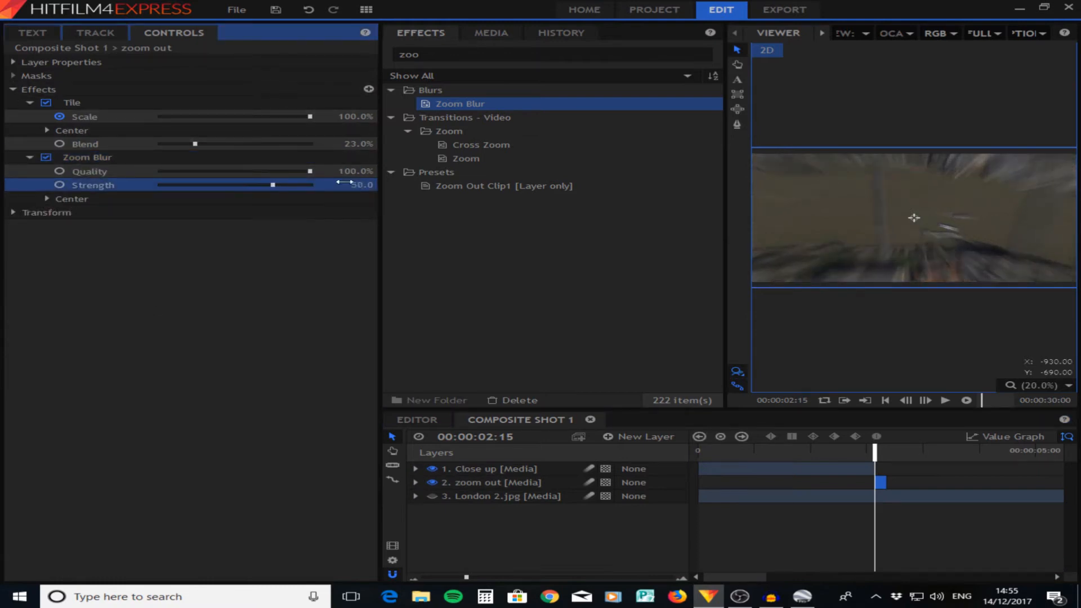
{"action": "left_click_drag", "start_coordinate": [872, 455], "coordinate": [847, 449]}
{"action": "left_click", "coordinate": [945, 400]}
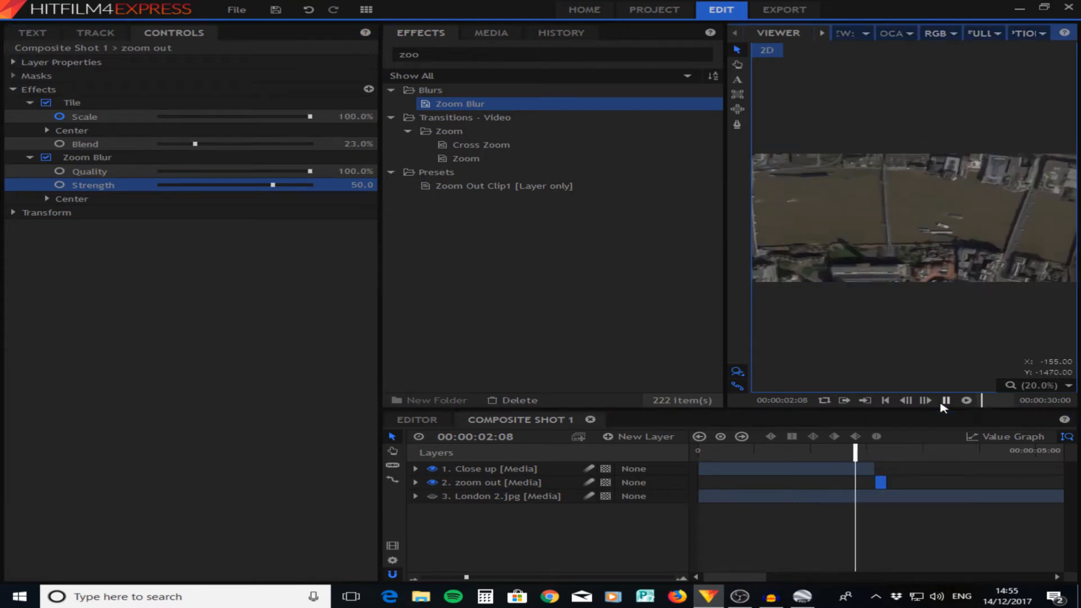
- Make the London 2.jpg layer visible and rename it "Out"
{"action": "left_click", "coordinate": [729, 502]}
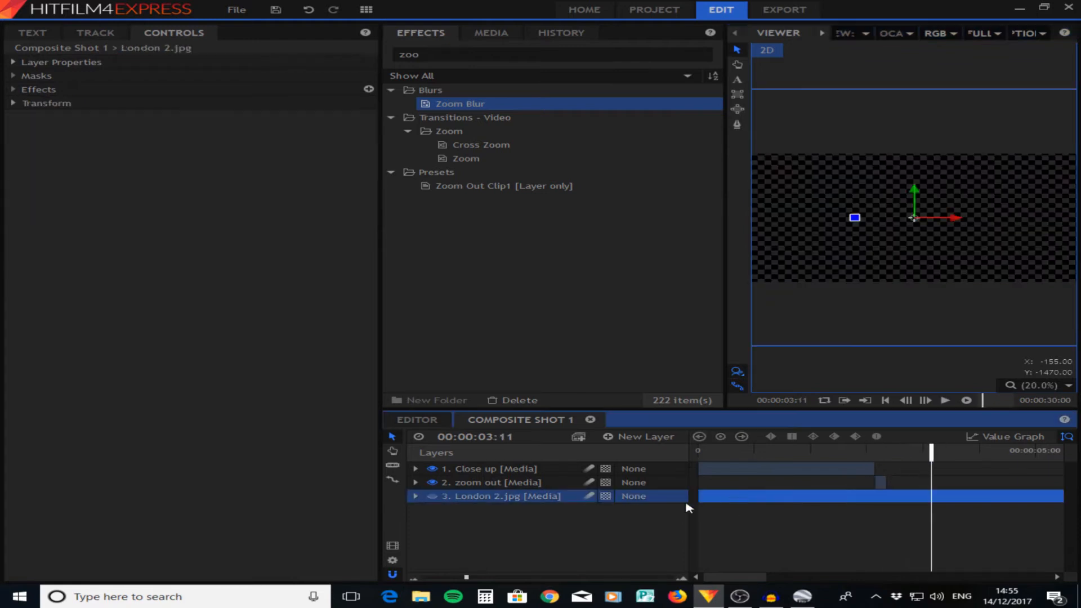
{"action": "double_click", "coordinate": [502, 497]}
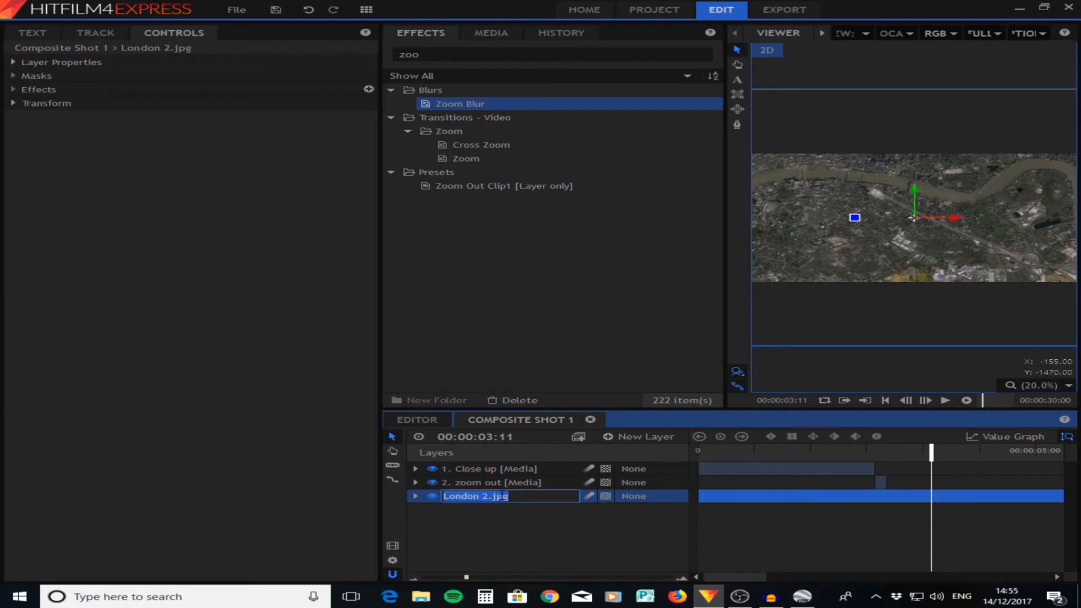
{"action": "type", "text": "Out"}
{"action": "left_click", "coordinate": [503, 549]}
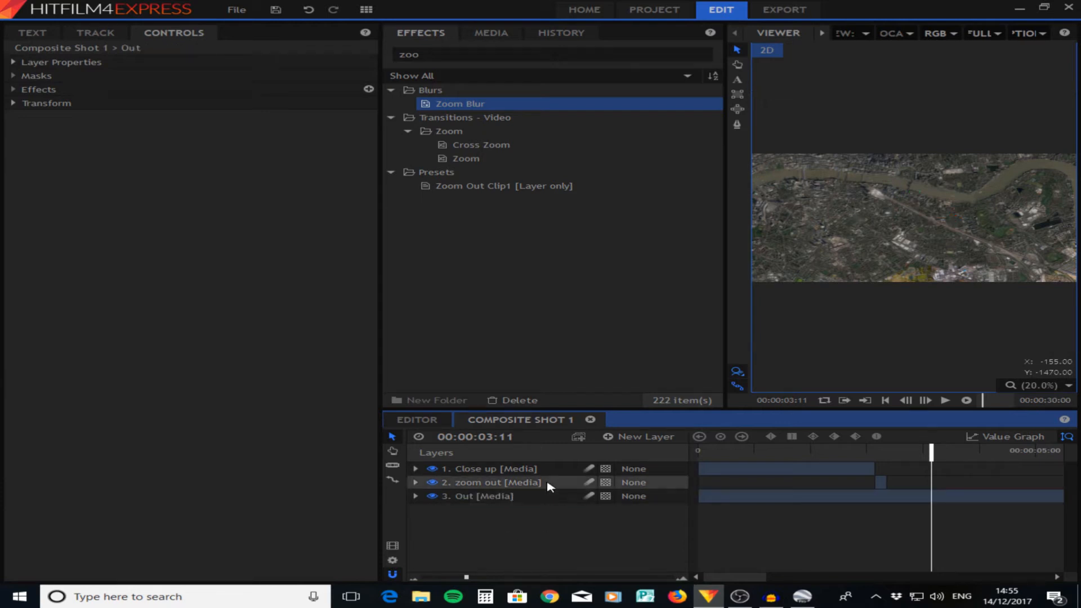
- Set the start of the Out clip directly after the end of the zoom out clip
{"action": "left_click", "coordinate": [724, 503]}
{"action": "left_click_drag", "start_coordinate": [466, 577], "coordinate": [442, 578]}
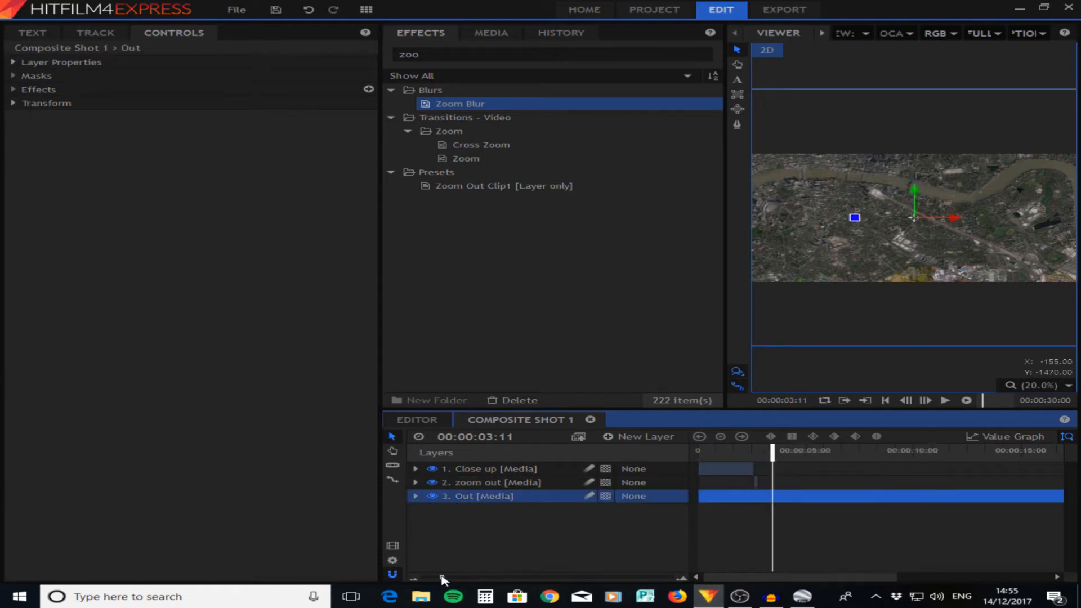
{"action": "left_click_drag", "start_coordinate": [698, 496], "coordinate": [762, 496]}
- Slice the Out clip at 00:00:03:11 and delete the part after the cut
{"action": "key", "text": "r"}
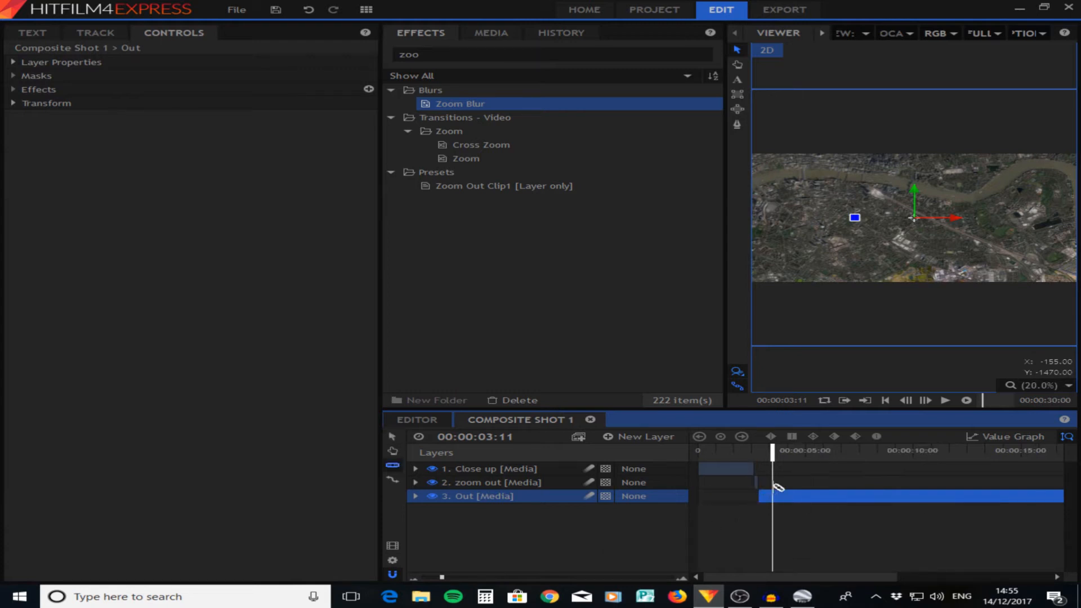
{"action": "left_click", "coordinate": [772, 495]}
{"action": "key", "text": "v"}
{"action": "left_click", "coordinate": [832, 510]}
{"action": "key", "text": "Delete"}
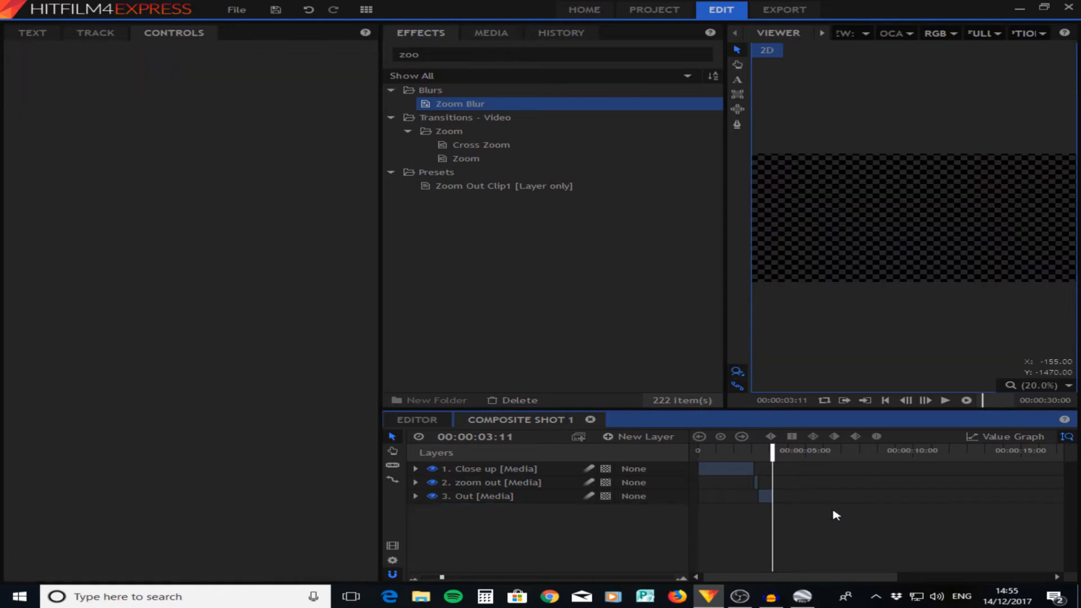
- Position the playhead on the first frame of the Out clip, 00:00:02:19
{"action": "left_click", "coordinate": [465, 578]}
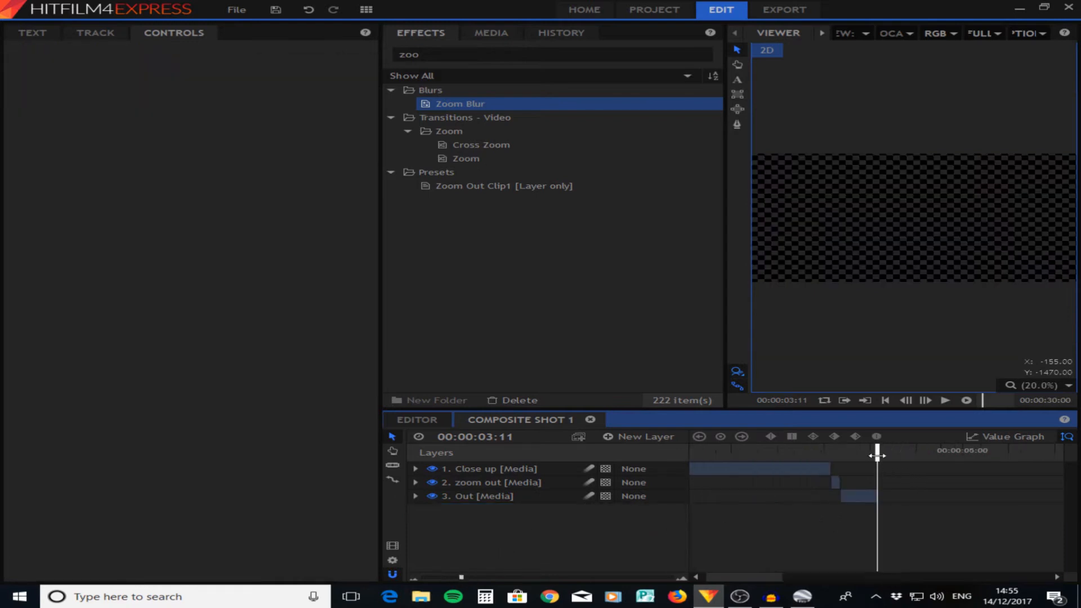
{"action": "left_click_drag", "start_coordinate": [876, 455], "coordinate": [840, 458]}
{"action": "left_click", "coordinate": [522, 578]}
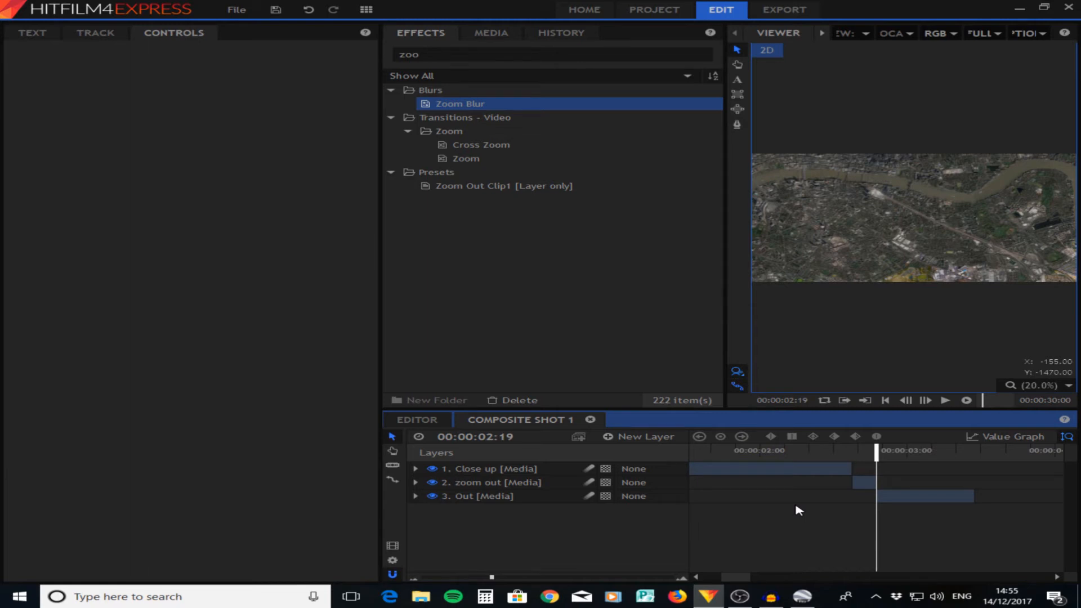
- Slice the Out clip at 00:00:03:00
{"action": "key", "text": "Right"}
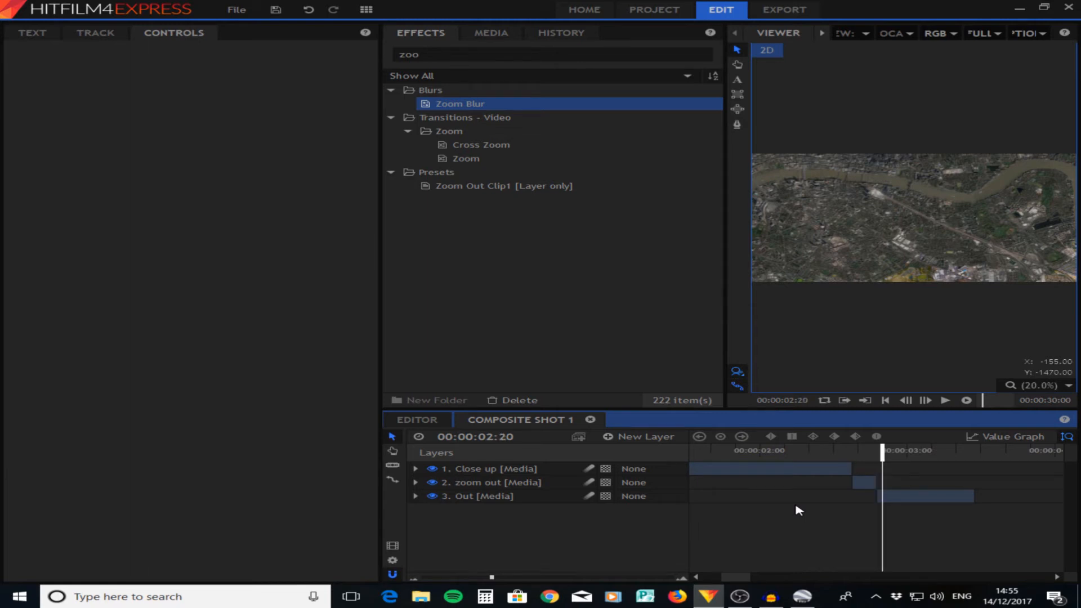
{"action": "key", "text": "Right"}
{"action": "key", "text": "Right"}
{"action": "key", "text": "Right"}
{"action": "key", "text": "Right"}
{"action": "key", "text": "Right"}
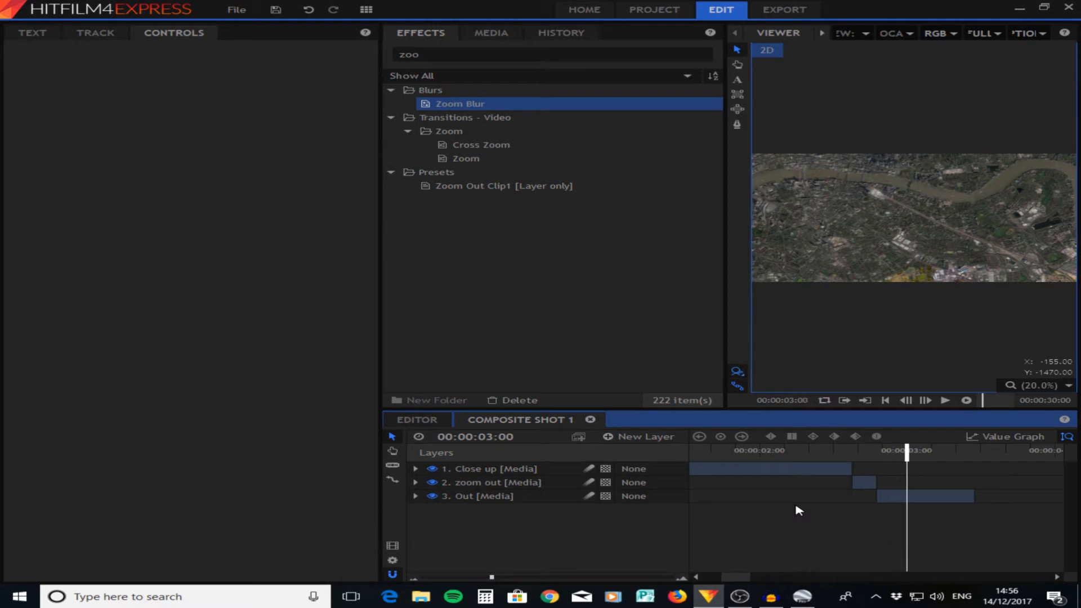
{"action": "key", "text": "c"}
{"action": "left_click", "coordinate": [912, 495]}
{"action": "key", "text": "v"}
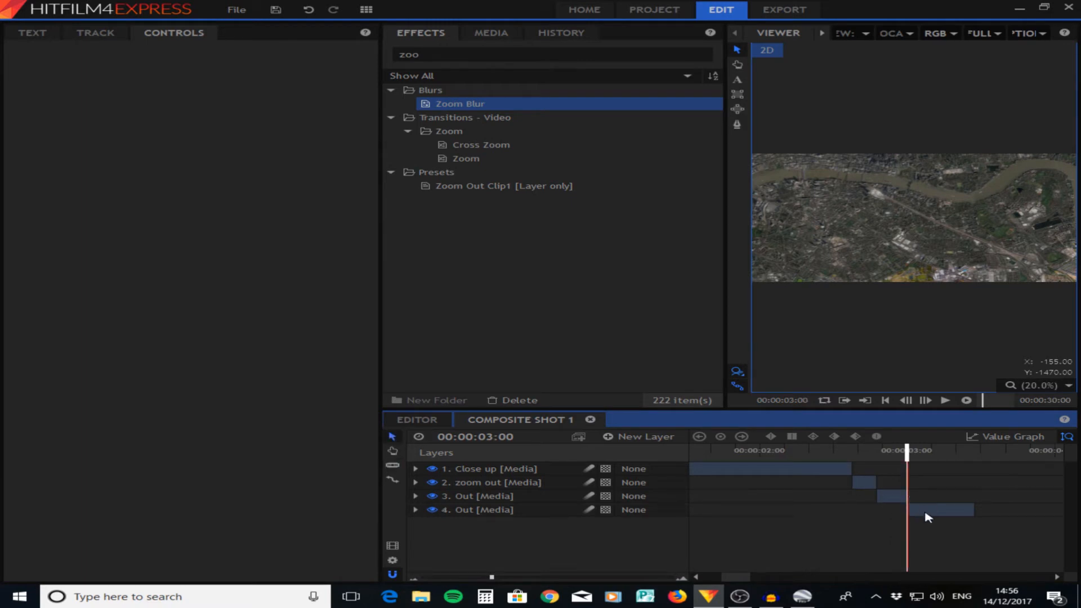
- Scale the first Out clip to about 159.2% and keyframe its Scale at 00:00:02:19
{"action": "left_click_drag", "start_coordinate": [907, 450], "coordinate": [876, 457]}
{"action": "left_click", "coordinate": [891, 277]}
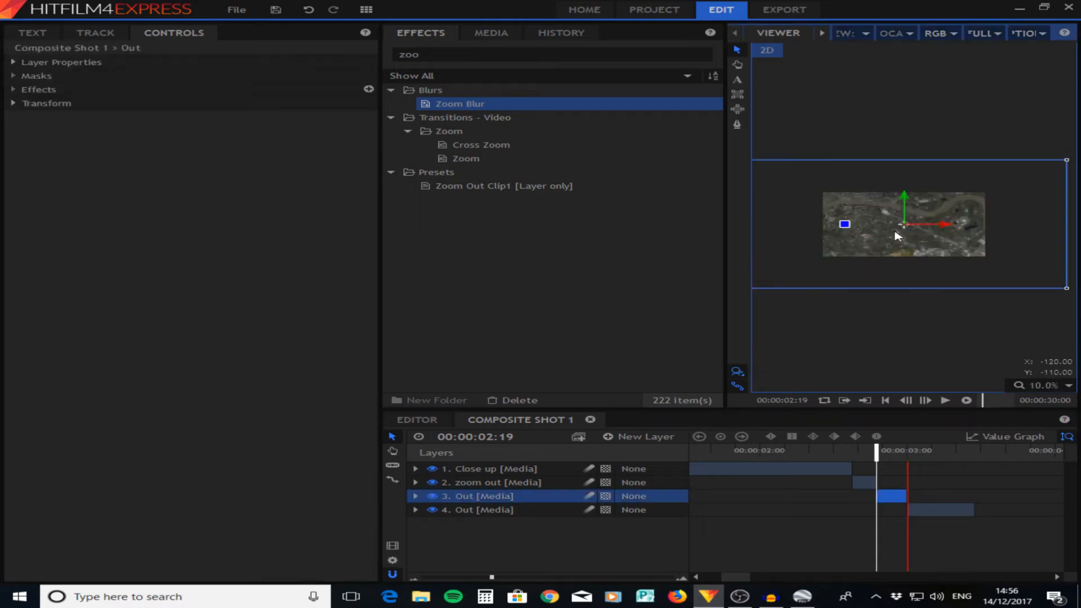
{"action": "scroll", "coordinate": [926, 282], "scroll_direction": "down", "scroll_amount": 1}
{"action": "scroll", "coordinate": [927, 282], "scroll_direction": "up", "scroll_amount": 2}
{"action": "scroll", "coordinate": [928, 283], "scroll_direction": "down", "scroll_amount": 2}
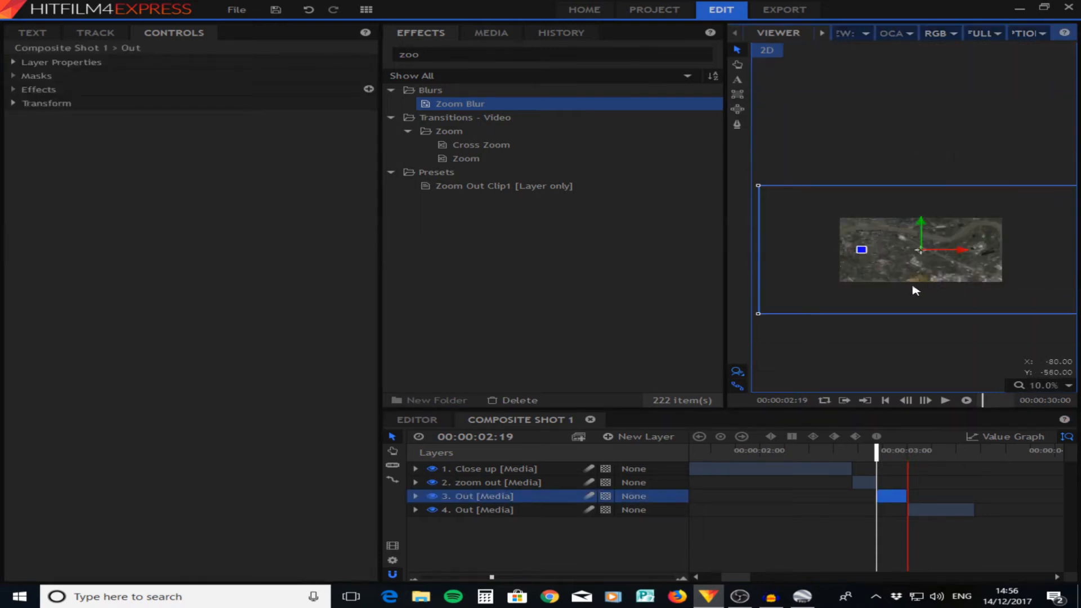
{"action": "left_click_drag", "start_coordinate": [760, 314], "coordinate": [647, 330]}
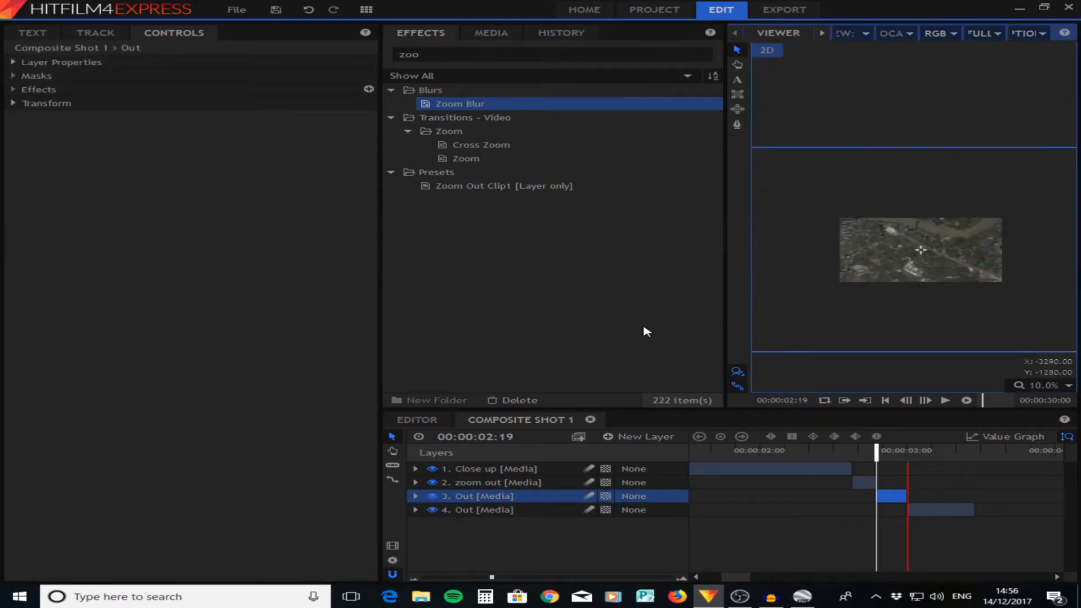
{"action": "left_click", "coordinate": [13, 105]}
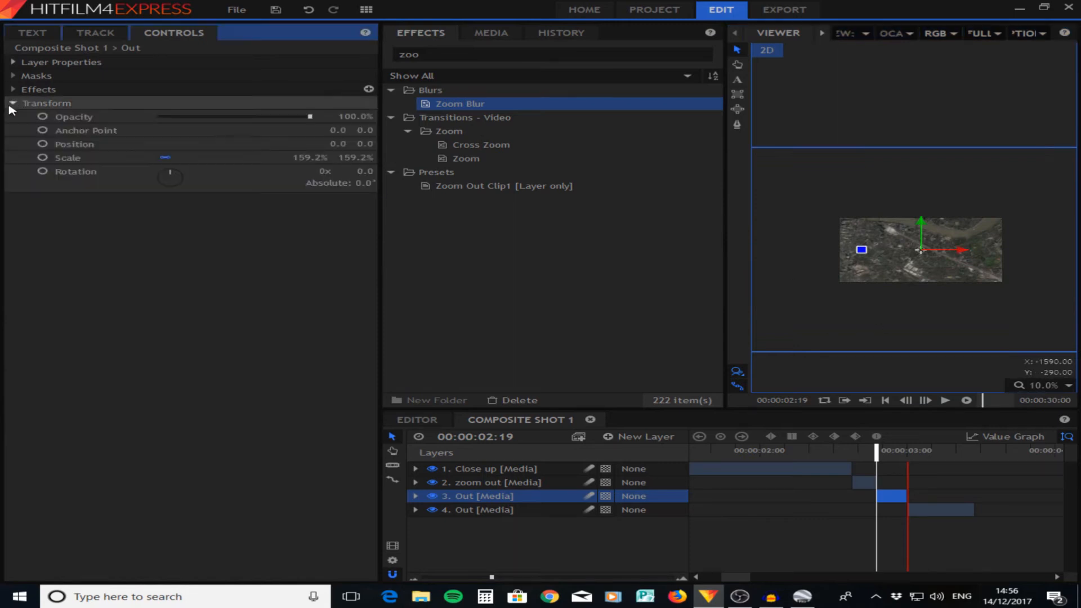
{"action": "left_click", "coordinate": [43, 159]}
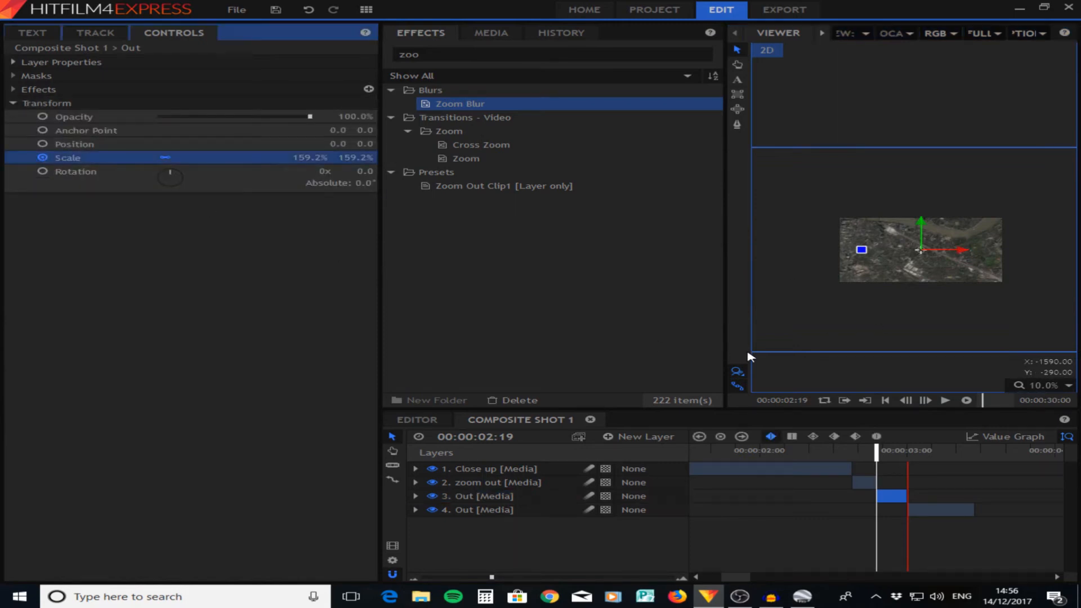
- Shrink the first Out clip to about 58.8% scale at 00:00:02:23, fit the preview, and play back the zoom
{"action": "key", "text": "period"}
{"action": "key", "text": "period"}
{"action": "key", "text": "period"}
{"action": "key", "text": "period"}
{"action": "key", "text": "period"}
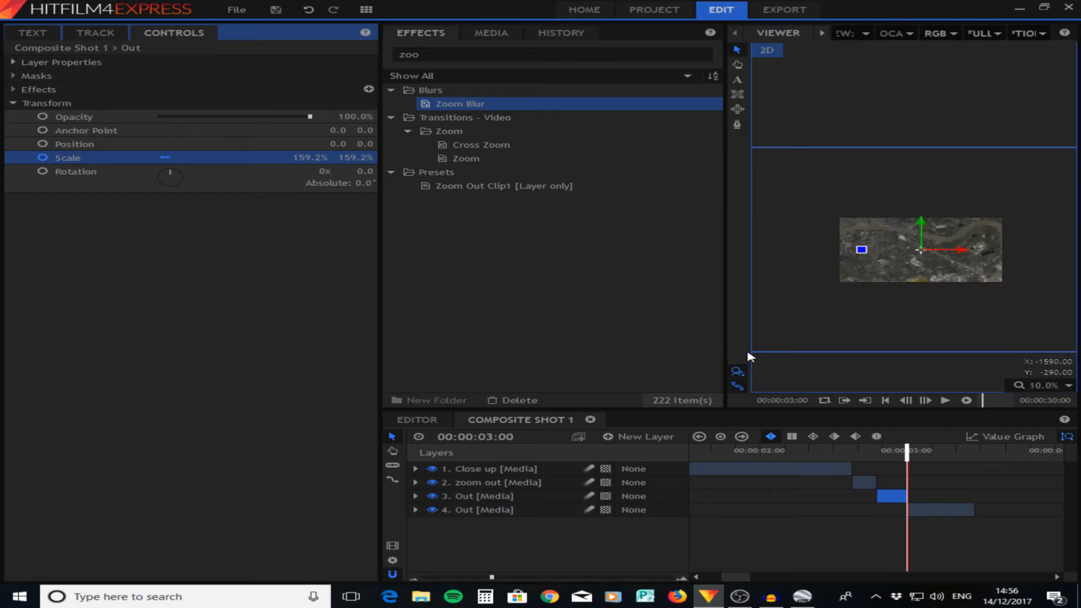
{"action": "key", "text": "comma"}
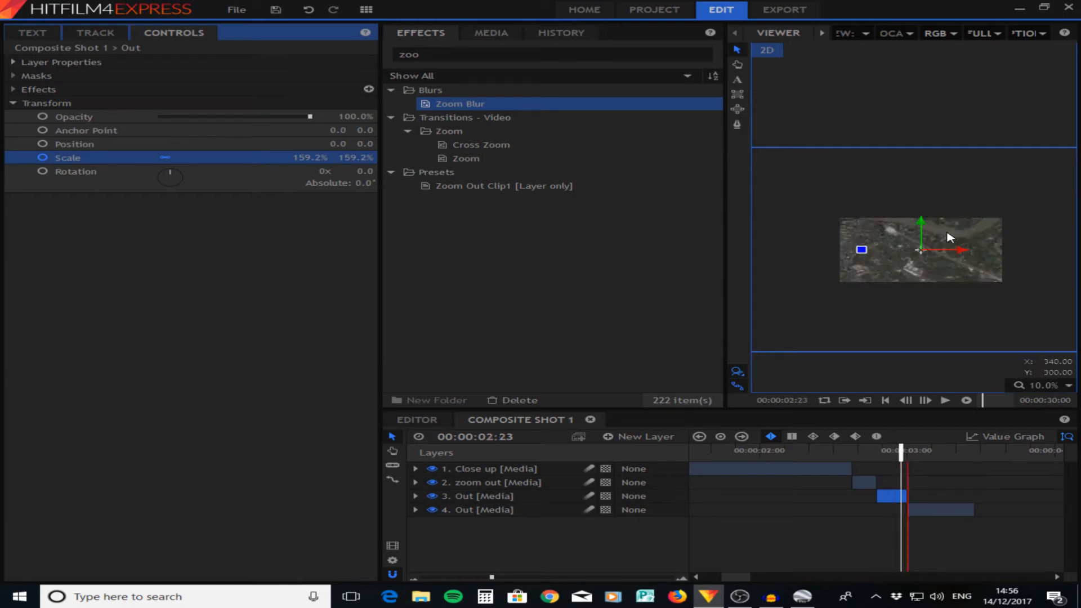
{"action": "left_click", "coordinate": [886, 322]}
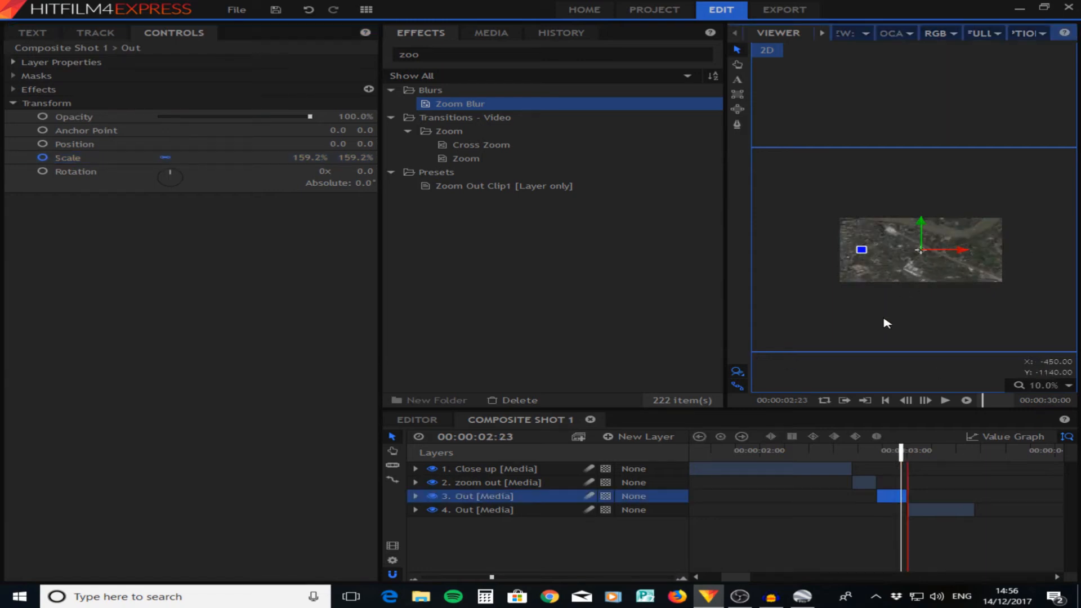
{"action": "left_click_drag", "start_coordinate": [934, 362], "coordinate": [1076, 306]}
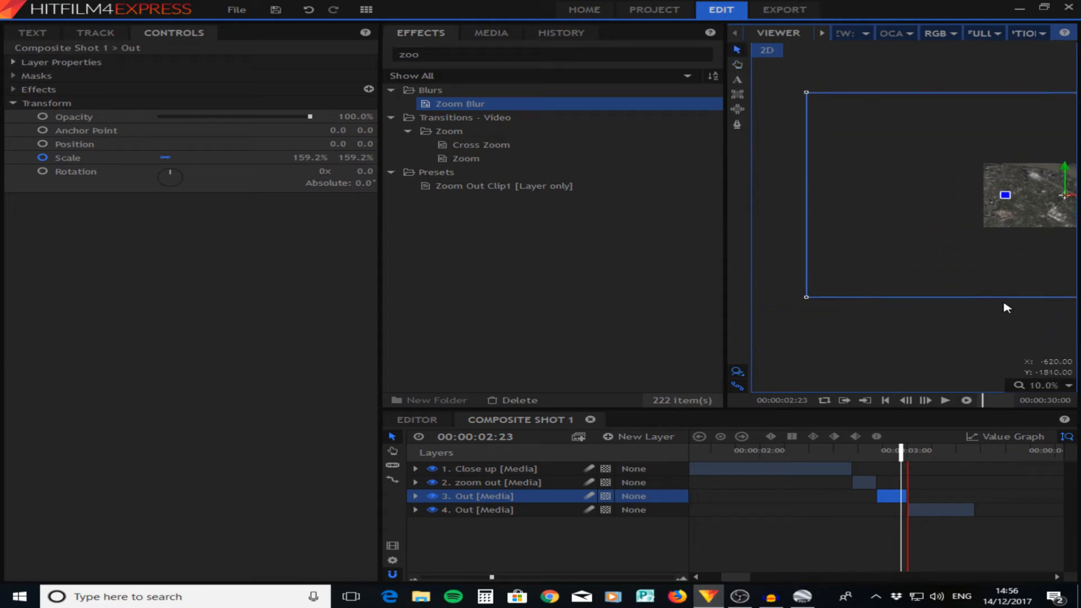
{"action": "left_click_drag", "start_coordinate": [808, 298], "coordinate": [978, 268]}
{"action": "left_click_drag", "start_coordinate": [974, 269], "coordinate": [840, 290]}
{"action": "left_click_drag", "start_coordinate": [1050, 263], "coordinate": [1022, 256]}
{"action": "left_click", "coordinate": [1068, 385]}
{"action": "left_click", "coordinate": [1037, 526]}
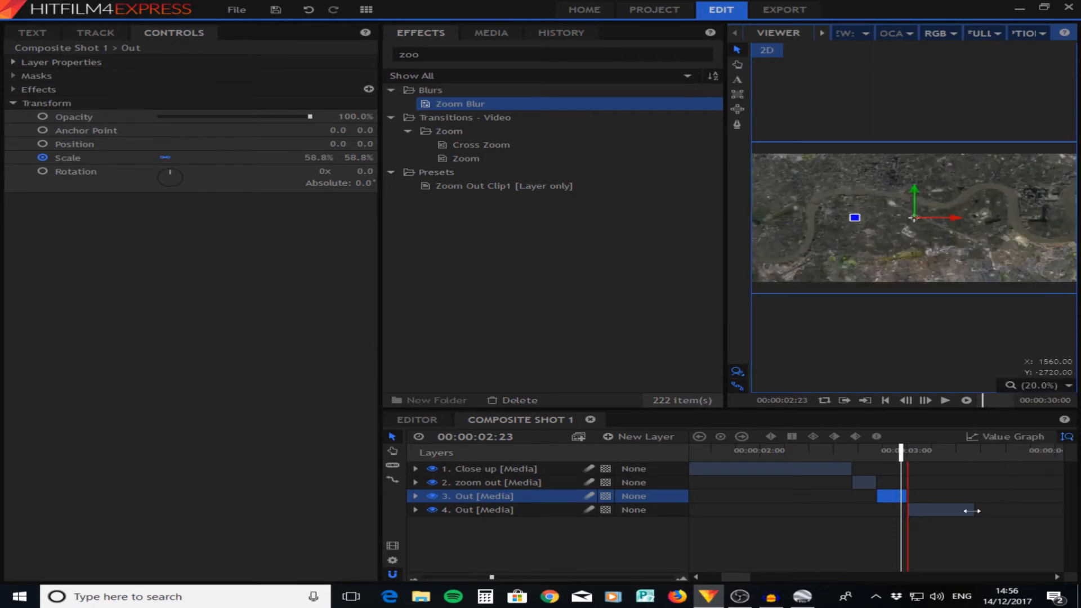
{"action": "left_click_drag", "start_coordinate": [899, 454], "coordinate": [823, 448]}
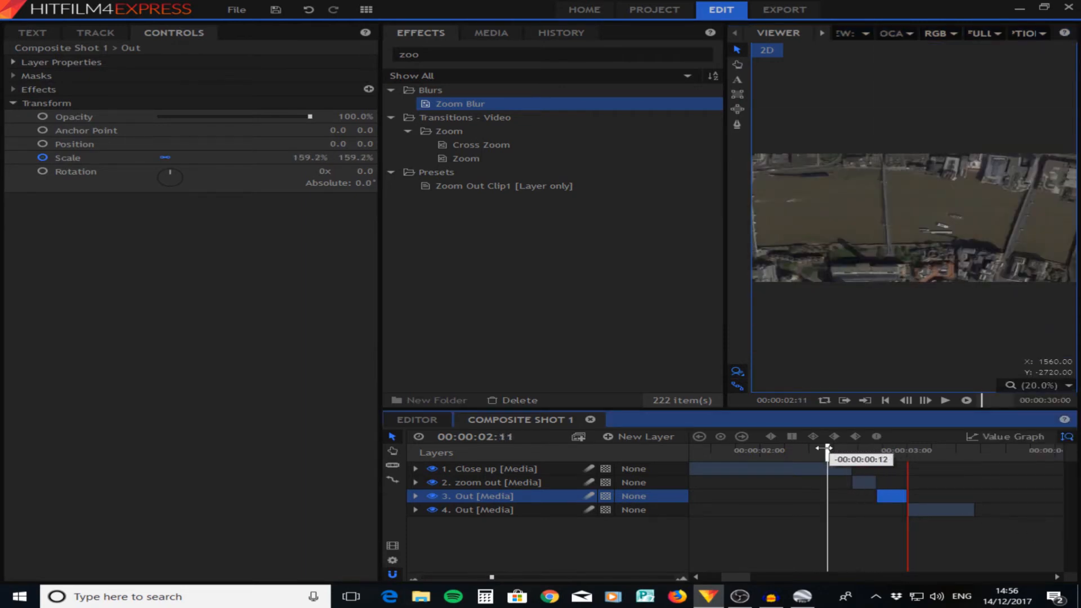
{"action": "key", "text": "space"}
{"action": "key", "text": "space"}
- Apply Zoom Blur to the first Out clip with Strength 55.0 and keyframe the Strength at 00:00:02:19
{"action": "left_click_drag", "start_coordinate": [957, 453], "coordinate": [888, 453]}
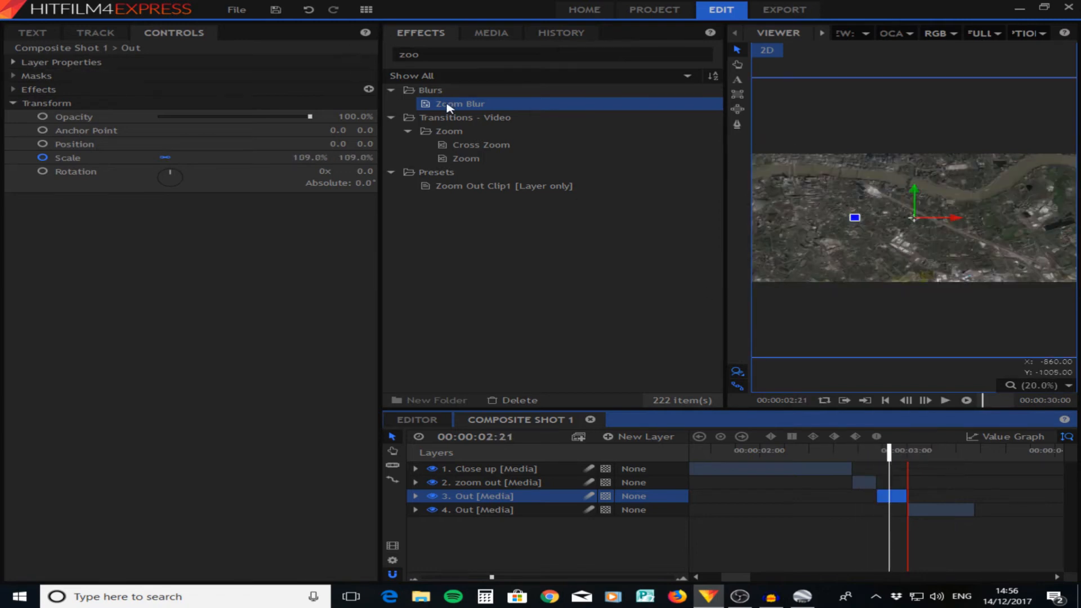
{"action": "left_click_drag", "start_coordinate": [449, 107], "coordinate": [892, 496]}
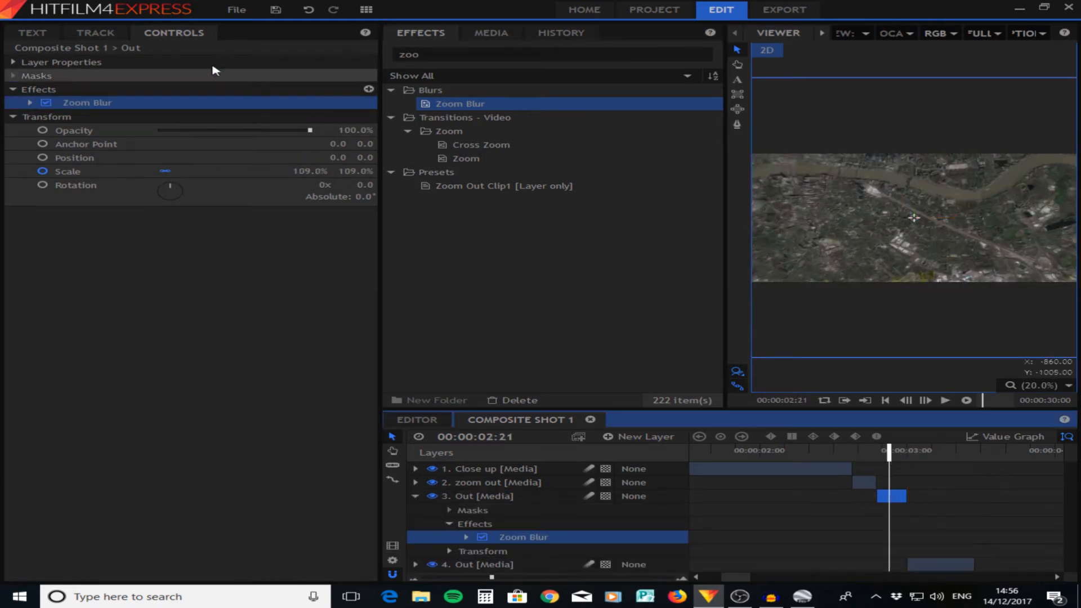
{"action": "left_click", "coordinate": [30, 102]}
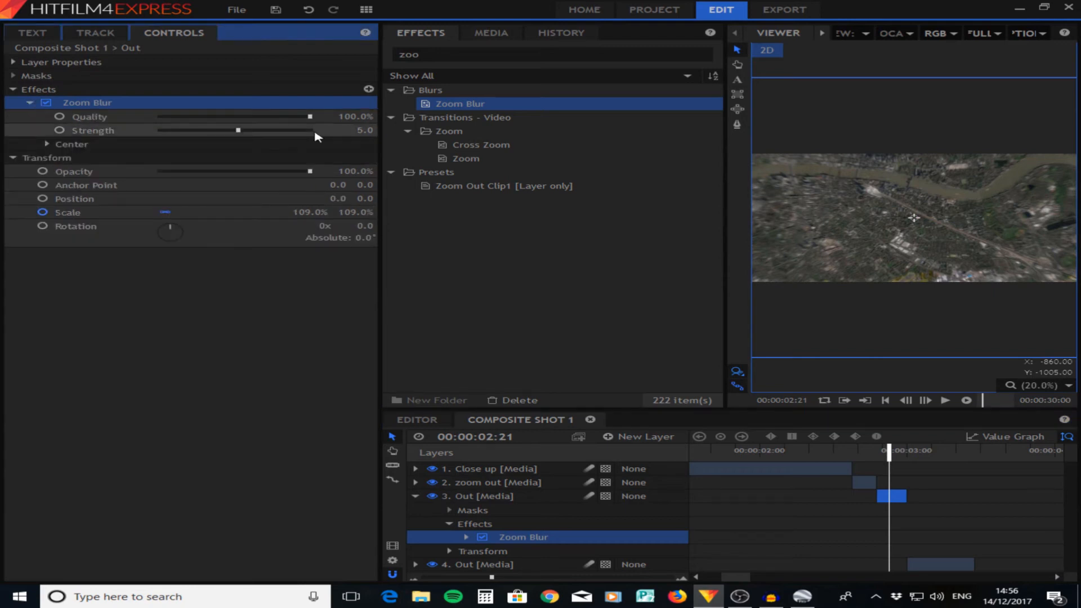
{"action": "left_click_drag", "start_coordinate": [342, 130], "coordinate": [374, 129]}
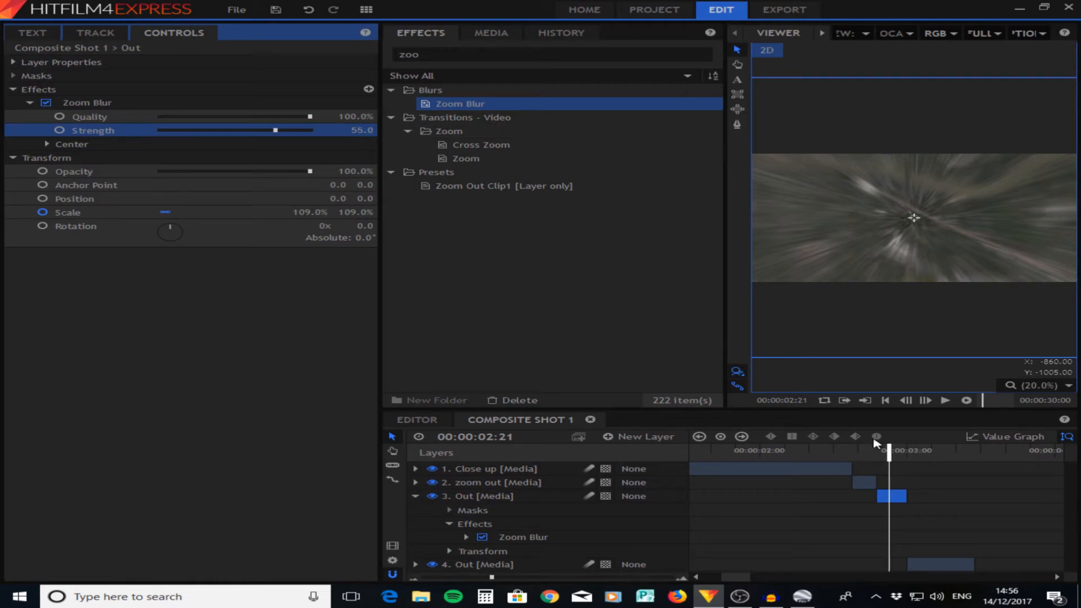
{"action": "left_click_drag", "start_coordinate": [888, 448], "coordinate": [881, 454]}
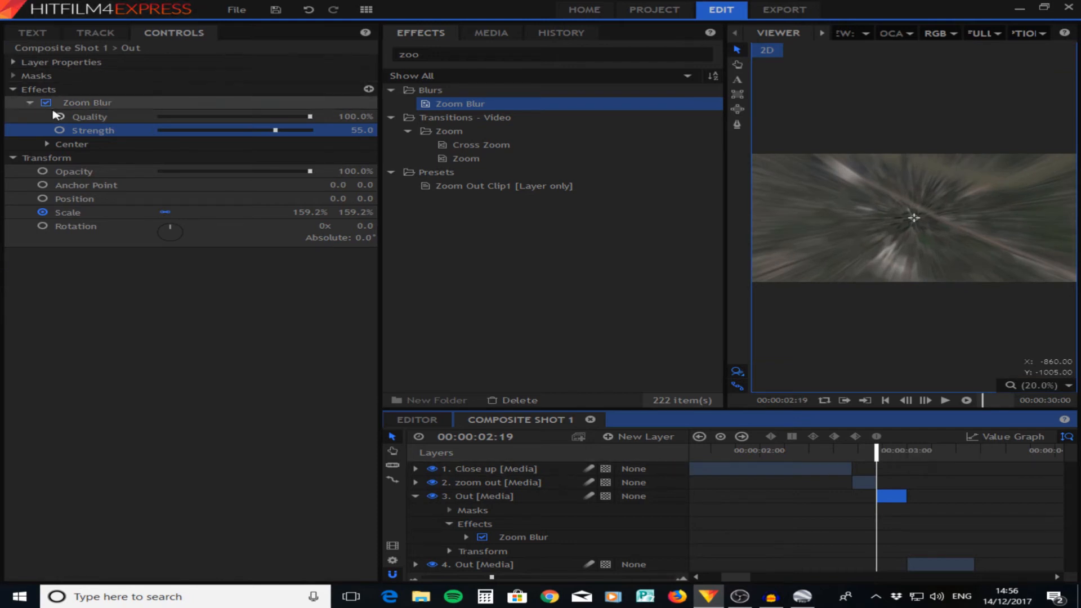
{"action": "left_click", "coordinate": [58, 131]}
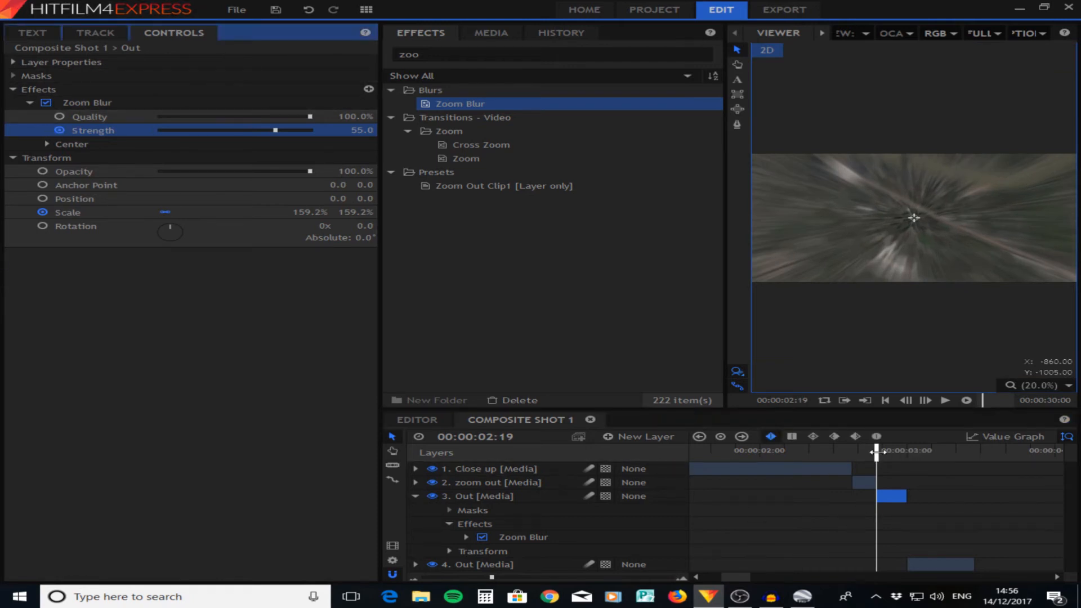
- Set the Zoom Blur Strength to 0 at 00:00:02:23 and play back the transition
{"action": "left_click_drag", "start_coordinate": [875, 452], "coordinate": [900, 456]}
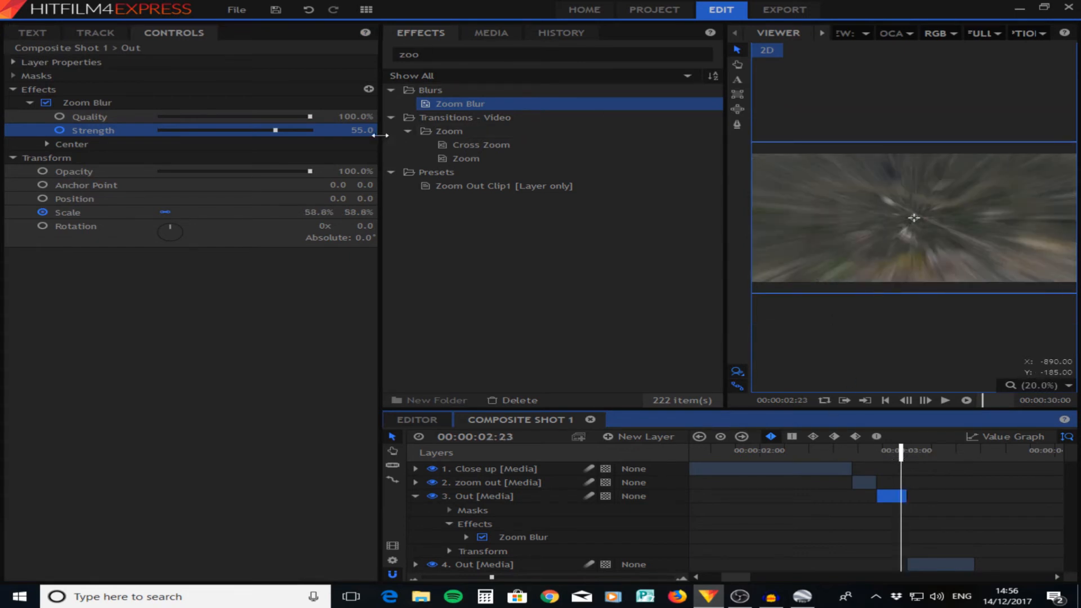
{"action": "left_click_drag", "start_coordinate": [365, 132], "coordinate": [351, 132]}
{"action": "left_click", "coordinate": [363, 131]}
{"action": "type", "text": "0"}
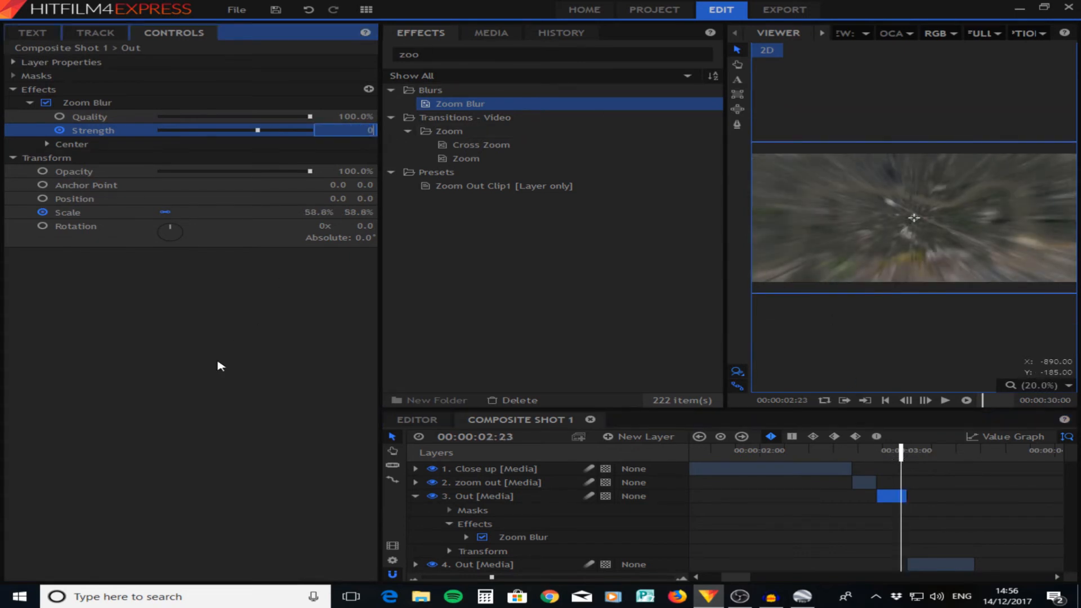
{"action": "left_click", "coordinate": [206, 412]}
{"action": "left_click_drag", "start_coordinate": [900, 450], "coordinate": [811, 453]}
{"action": "key", "text": "space"}
{"action": "key", "text": "space"}
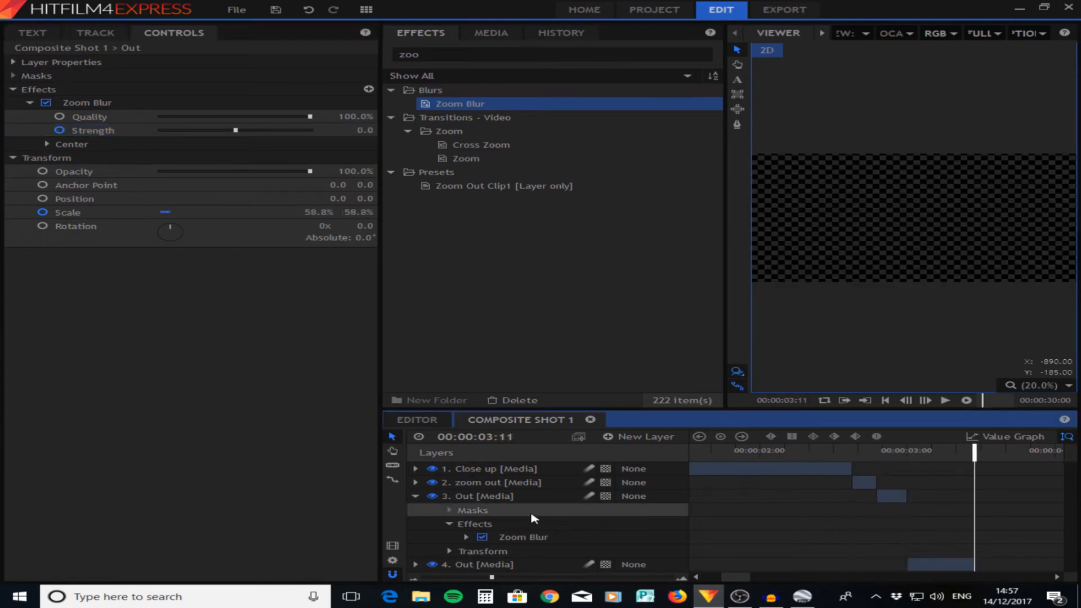
- Replace the second Out clip with a duplicate of the first one, extending its end past 00:00:03:11
{"action": "left_click", "coordinate": [415, 496]}
{"action": "left_click_drag", "start_coordinate": [970, 454], "coordinate": [902, 457]}
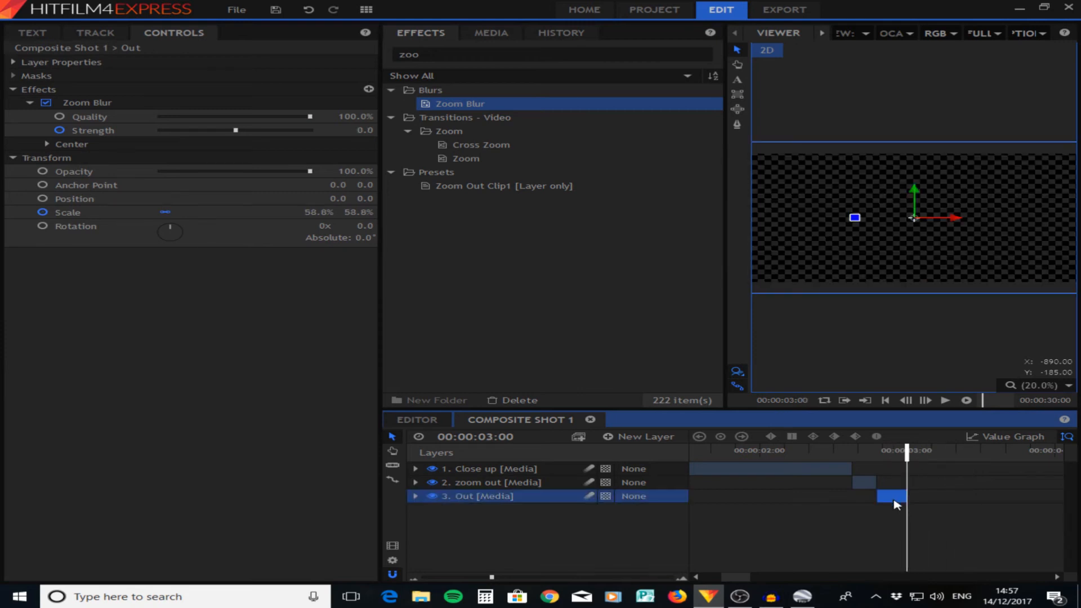
{"action": "key", "text": "ctrl+d"}
{"action": "left_click_drag", "start_coordinate": [906, 509], "coordinate": [979, 509]}
- Delete Zoom Blur from the duplicated Out clip and trim its start to 00:00:03:00
{"action": "left_click_drag", "start_coordinate": [85, 129], "coordinate": [50, 90]}
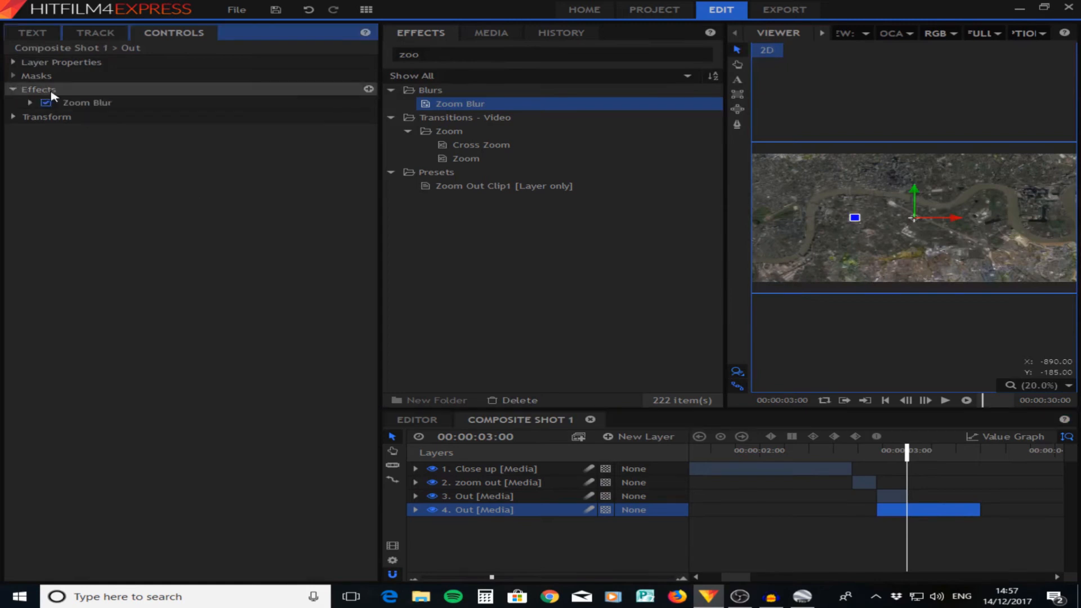
{"action": "left_click", "coordinate": [85, 104]}
{"action": "key", "text": "Delete"}
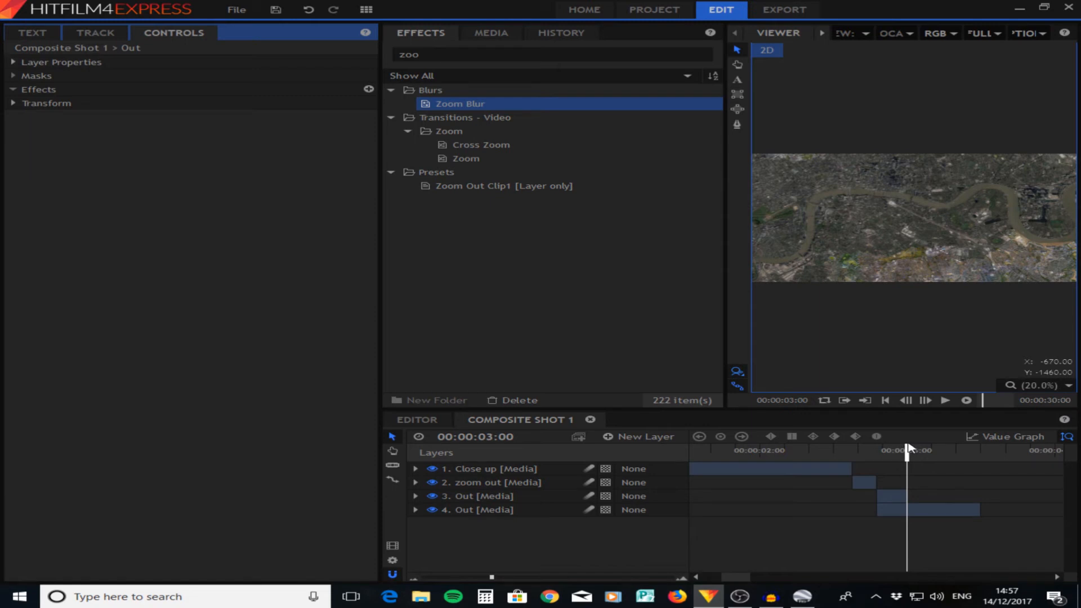
{"action": "left_click_drag", "start_coordinate": [877, 509], "coordinate": [907, 510]}
- Extend the last Out clip's end to just past the 00:00:05:00 mark and play back the shot
{"action": "left_click", "coordinate": [439, 578]}
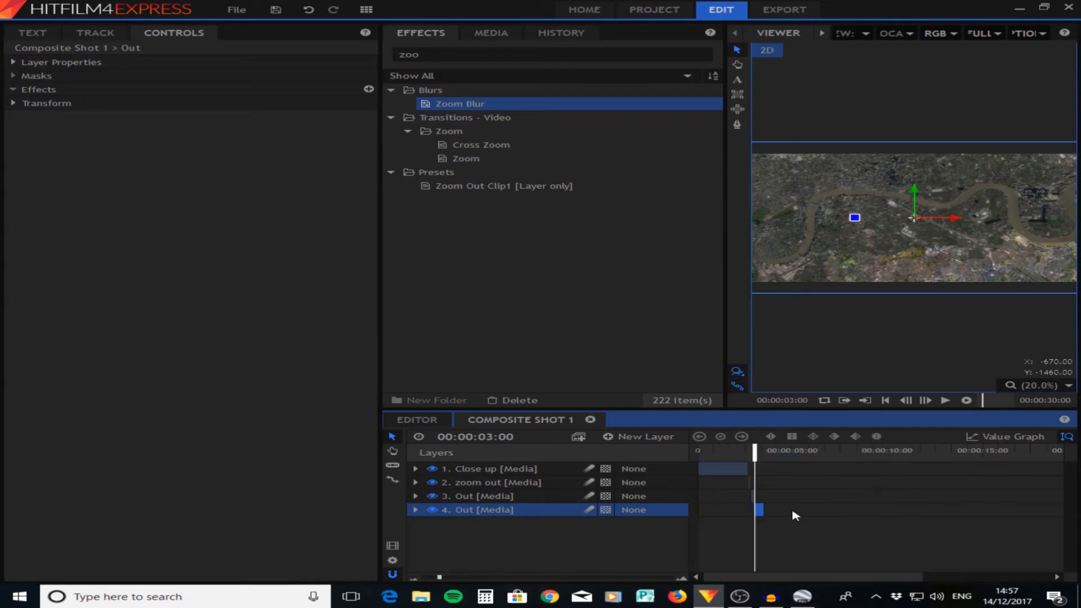
{"action": "left_click_drag", "start_coordinate": [769, 511], "coordinate": [799, 512]}
{"action": "mouse_move", "coordinate": [754, 454]}
{"action": "left_mouse_down"}
{"action": "mouse_move", "coordinate": [764, 453]}
{"action": "mouse_move", "coordinate": [737, 454]}
{"action": "left_mouse_up"}
{"action": "key", "text": "space"}
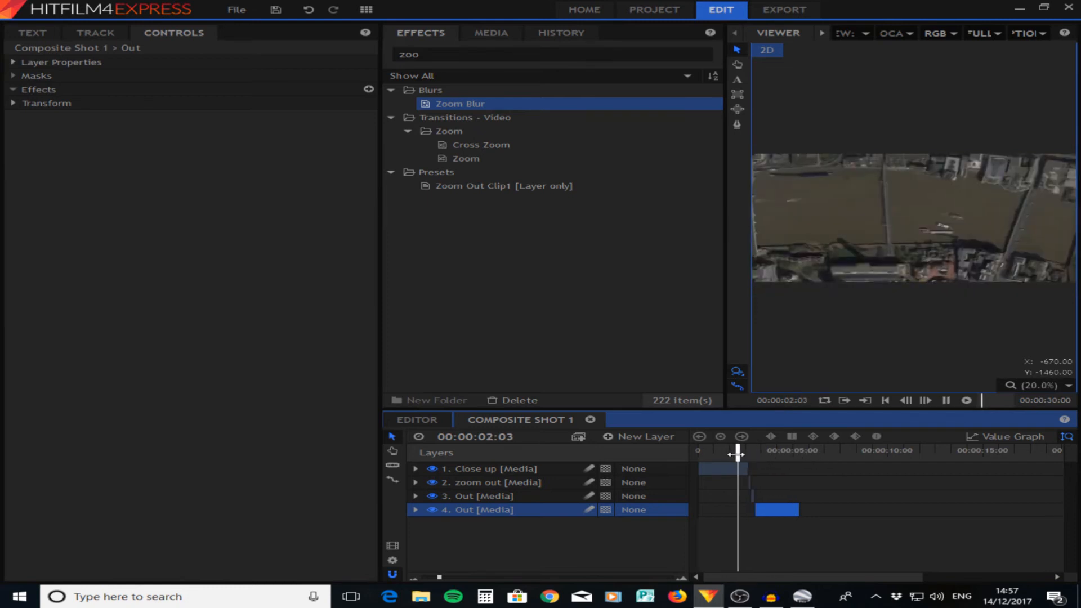
{"action": "key", "text": "space"}
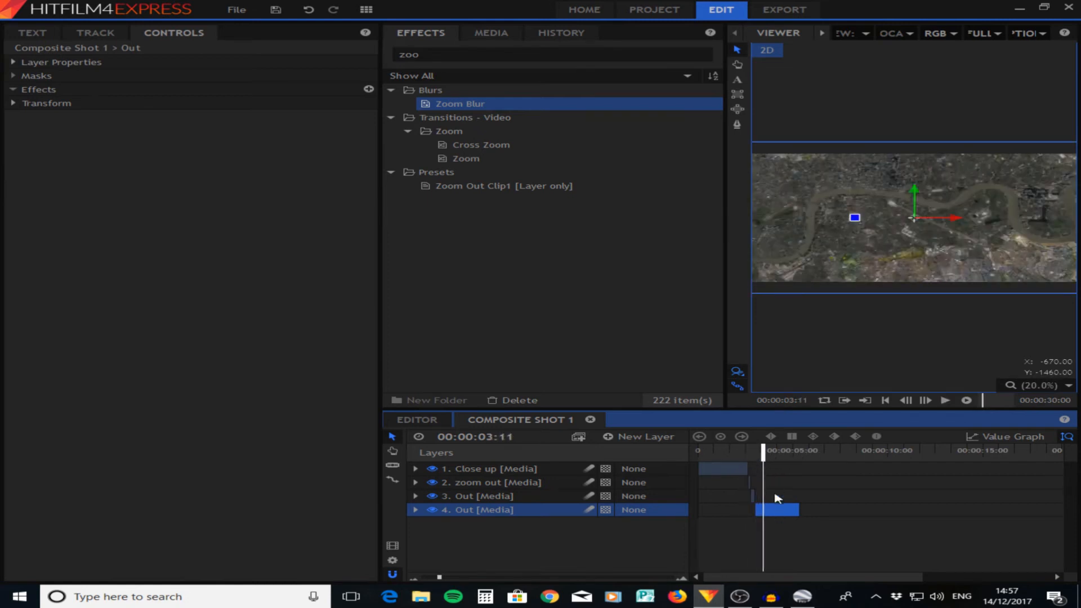
- Search the effects for "shake" and apply the Shake effect to the last Out clip
{"action": "left_click_drag", "start_coordinate": [467, 55], "coordinate": [405, 57]}
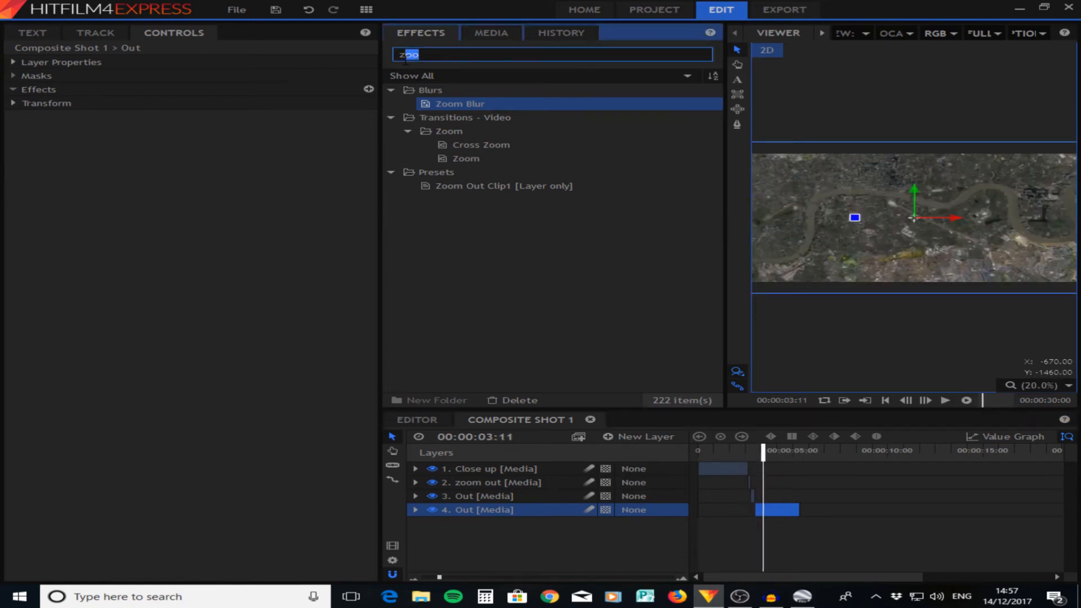
{"action": "key", "text": "BackSpace"}
{"action": "key", "text": "BackSpace"}
{"action": "type", "text": "sh"}
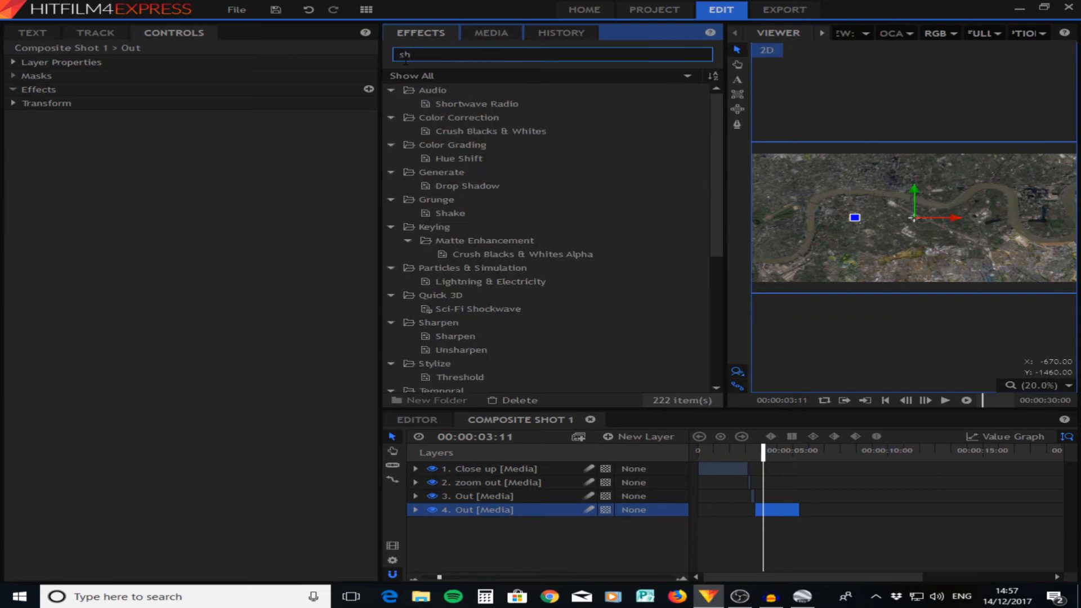
{"action": "type", "text": "ake"}
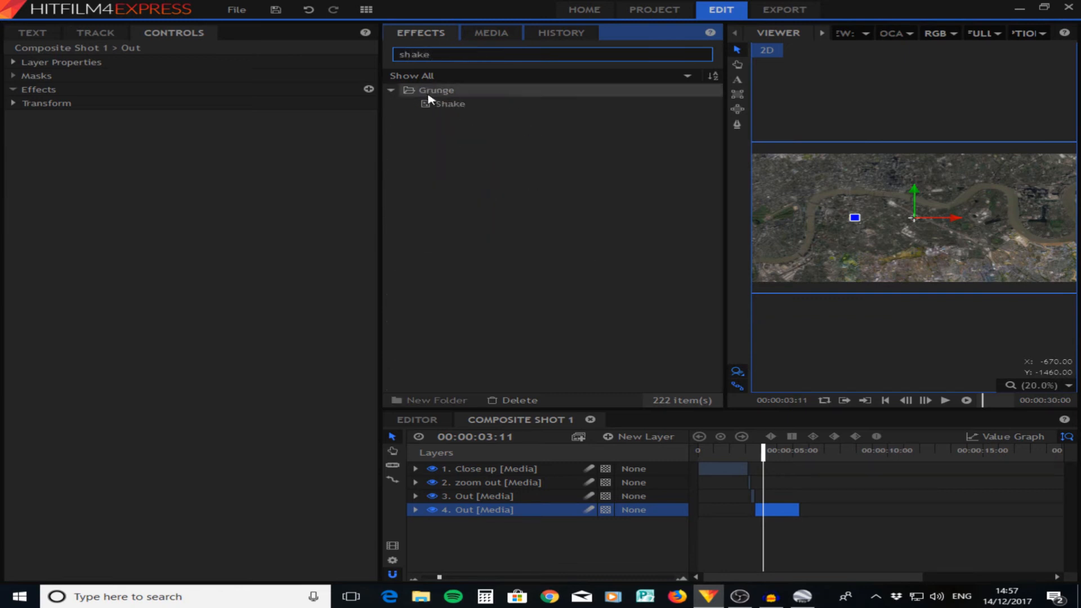
{"action": "left_click", "coordinate": [443, 106]}
{"action": "left_click_drag", "start_coordinate": [443, 109], "coordinate": [472, 511]}
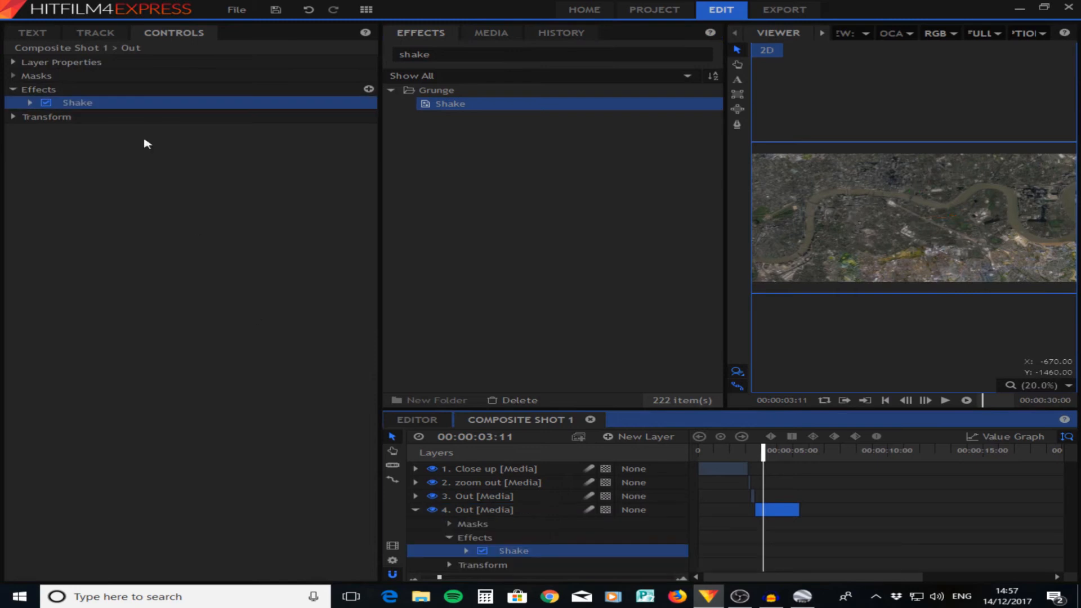
- Set the last Out clip's Shake effect to Speed 0.74 and Smooth 18.0, and preview the clip
{"action": "left_click", "coordinate": [27, 103]}
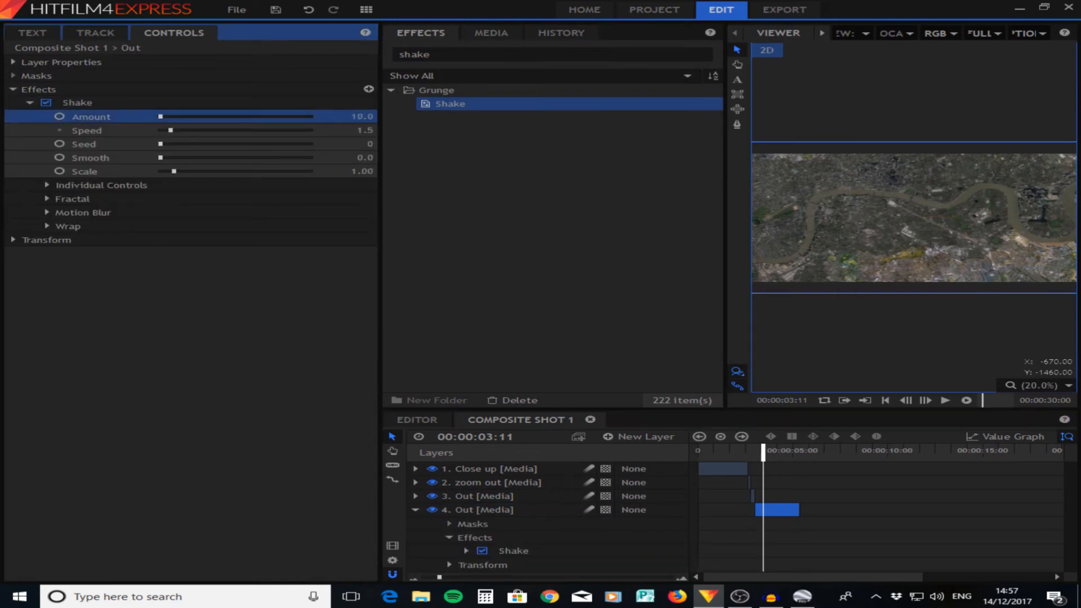
{"action": "left_click_drag", "start_coordinate": [360, 130], "coordinate": [355, 130]}
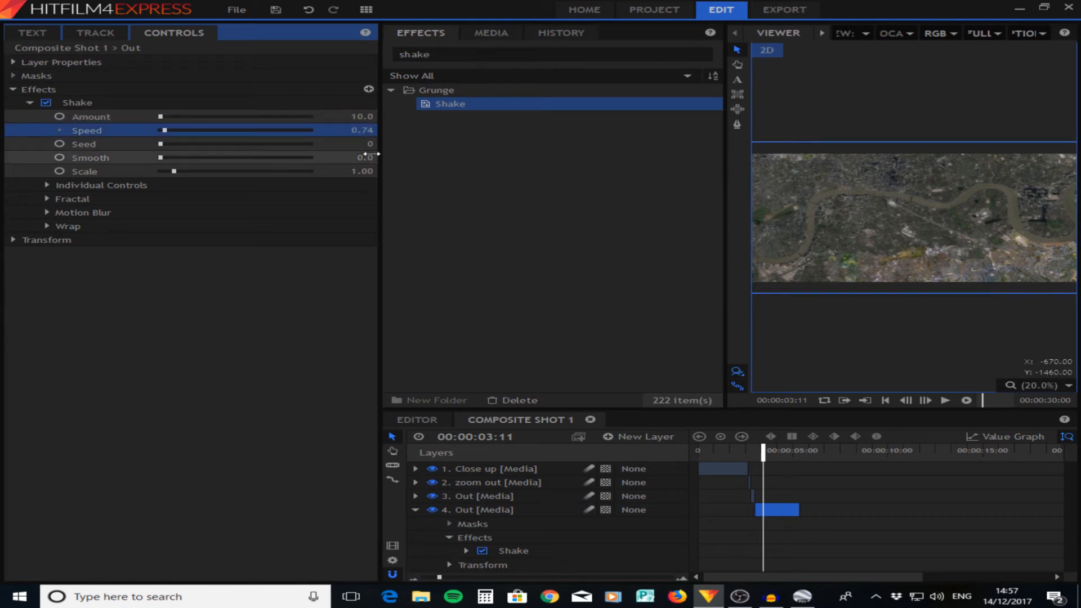
{"action": "left_click_drag", "start_coordinate": [353, 154], "coordinate": [360, 153]}
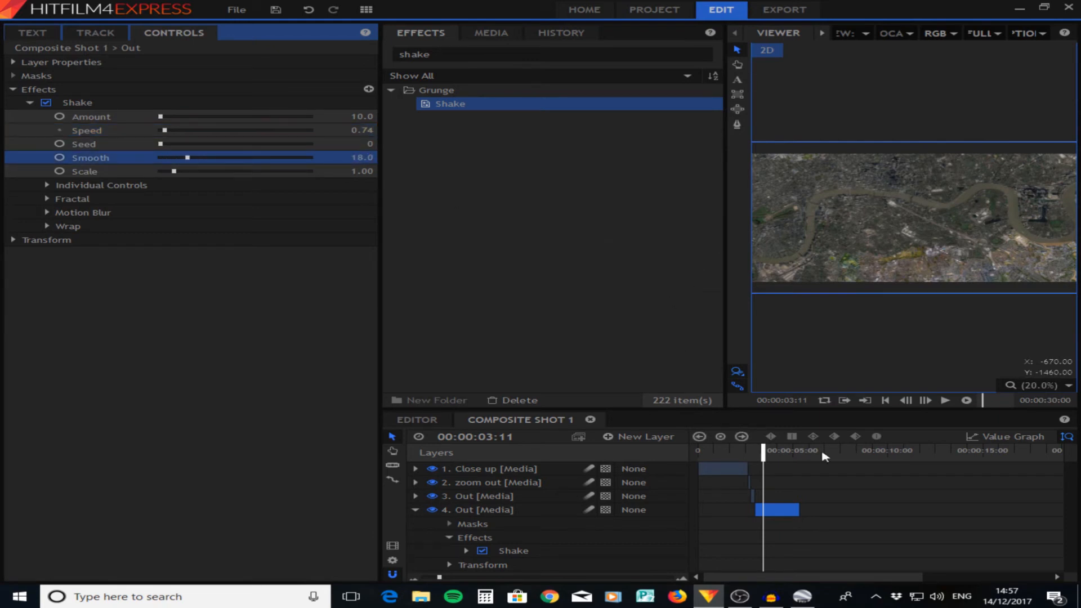
{"action": "key", "text": "space"}
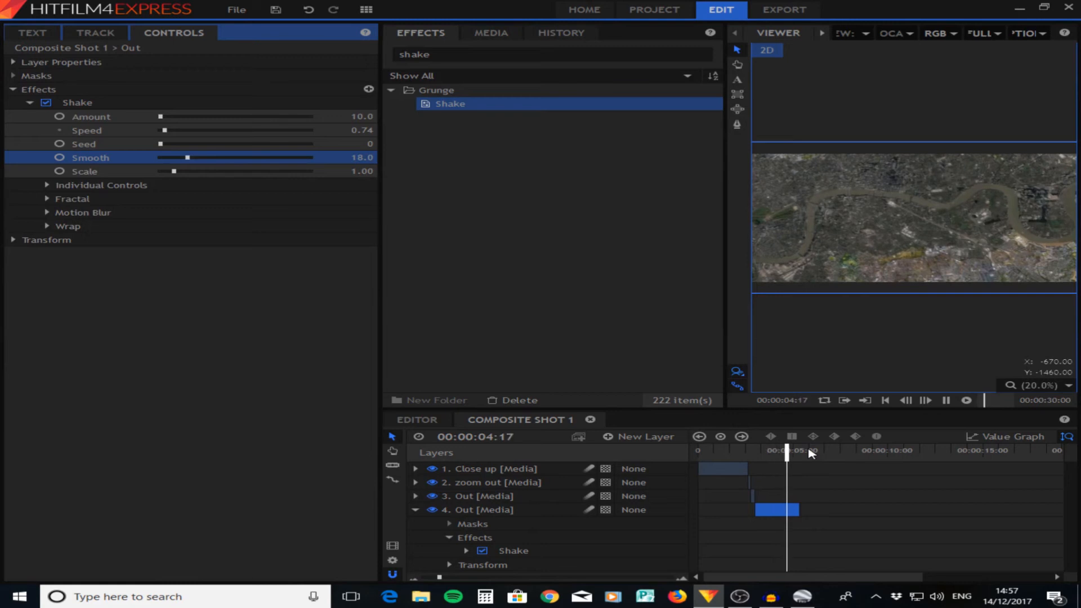
{"action": "key", "text": "space"}
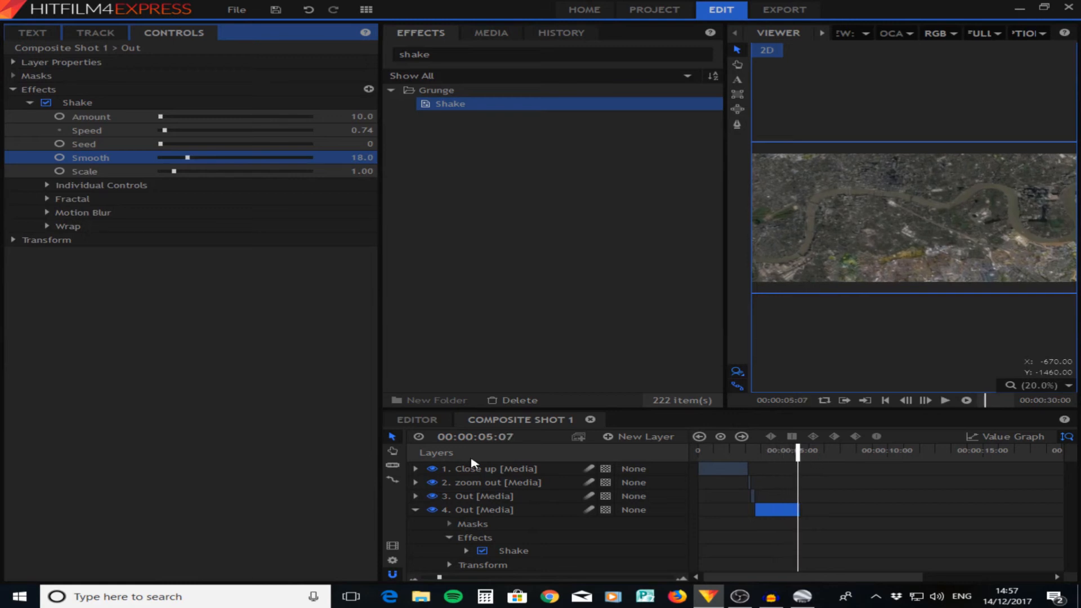
- Play back the whole composite shot from the start to check the transition and the shake
{"action": "left_click", "coordinate": [415, 510]}
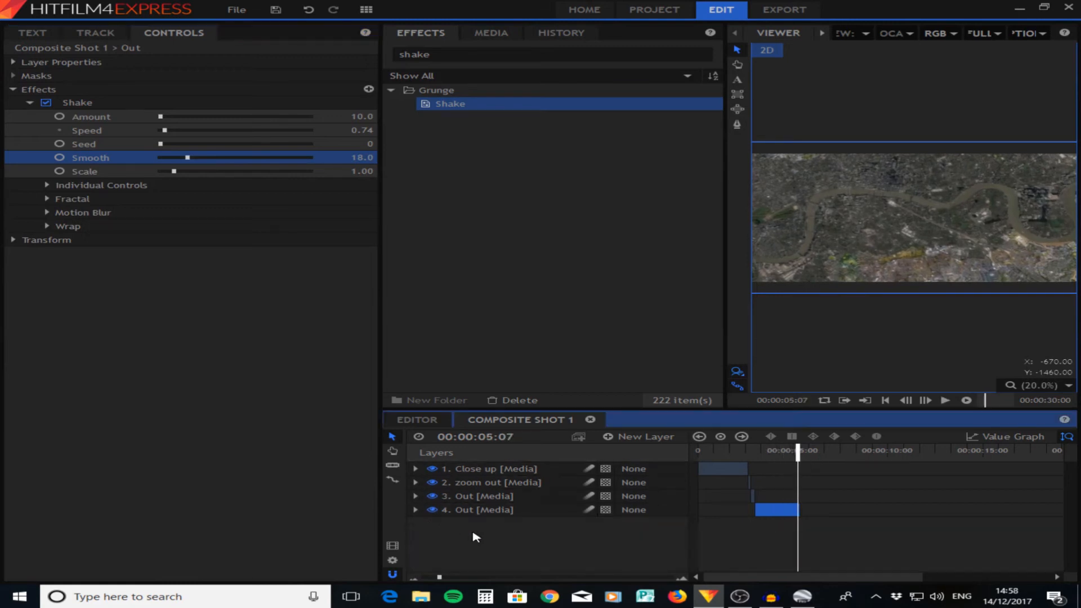
{"action": "left_click_drag", "start_coordinate": [795, 457], "coordinate": [699, 457]}
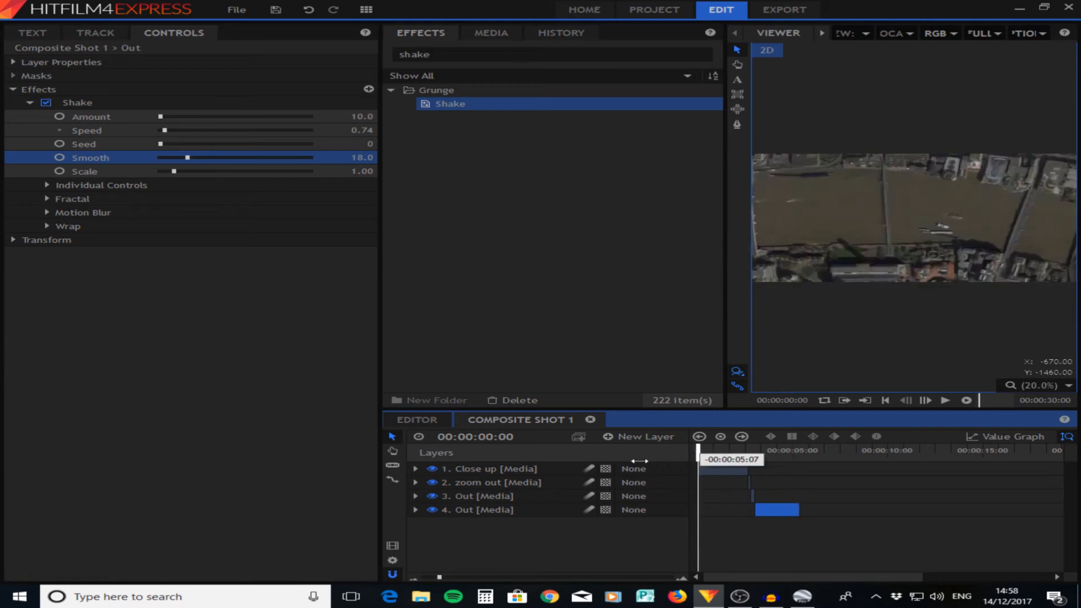
{"action": "key", "text": "space"}
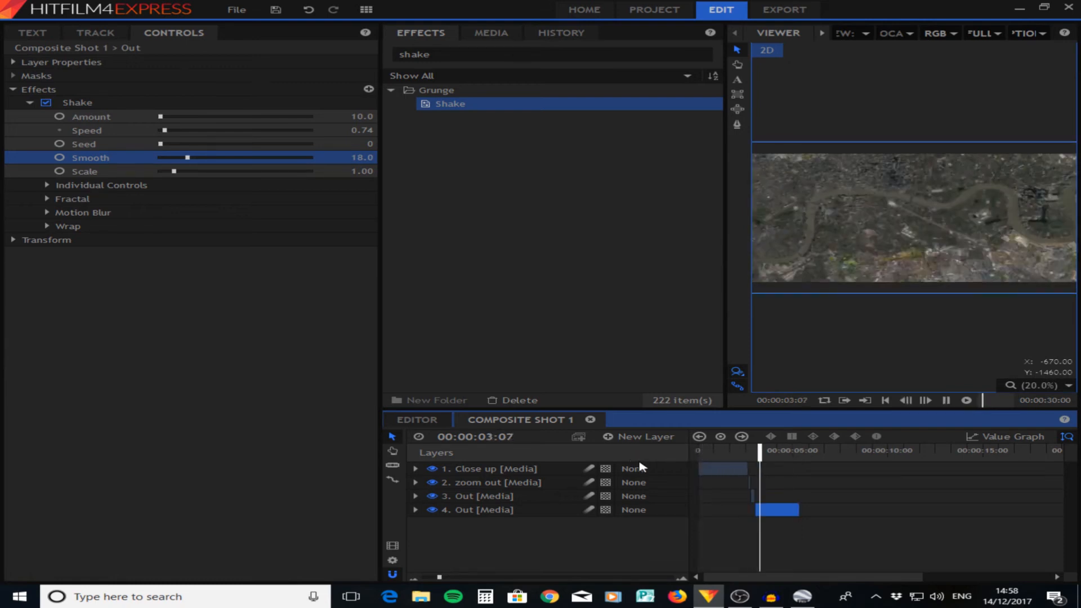
{"action": "key", "text": "space"}
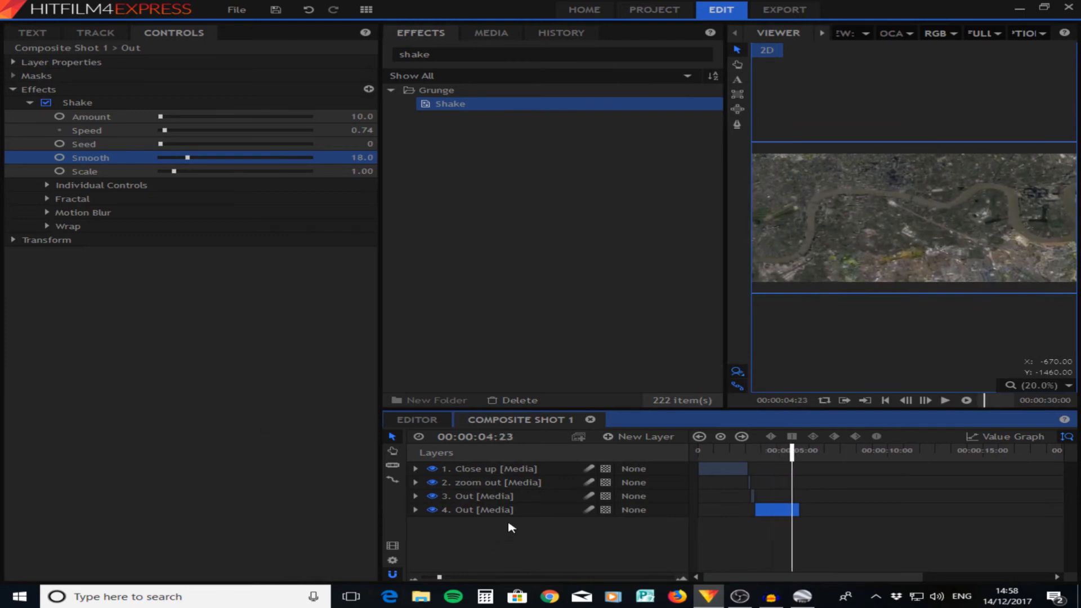
- Add the Blue_Sky clouds video as the top layer and trim both ends to match the last Out clip
{"action": "left_click", "coordinate": [491, 33]}
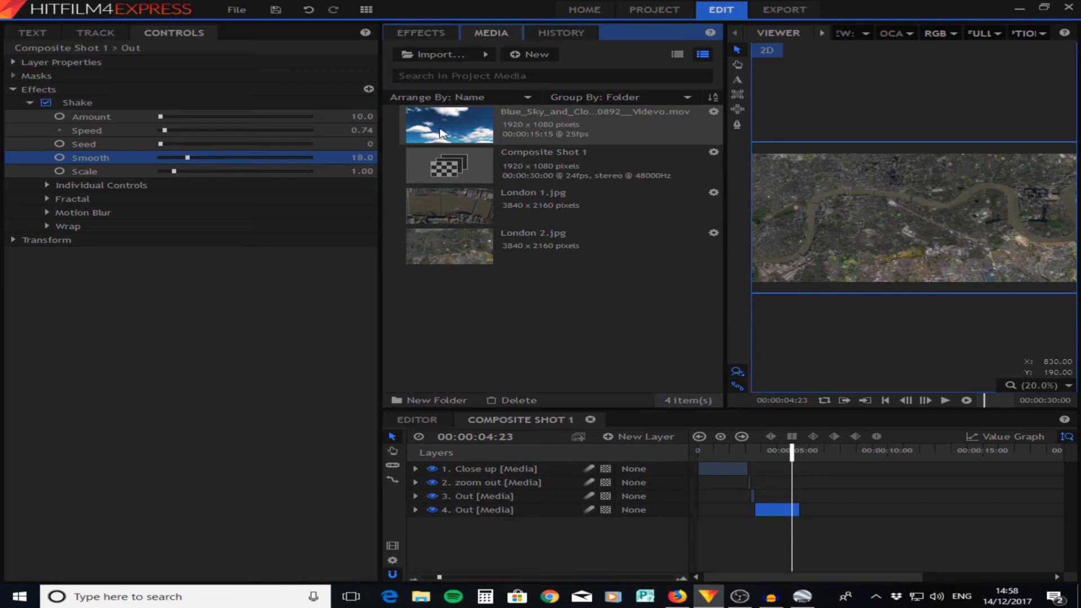
{"action": "left_click_drag", "start_coordinate": [441, 133], "coordinate": [491, 469]}
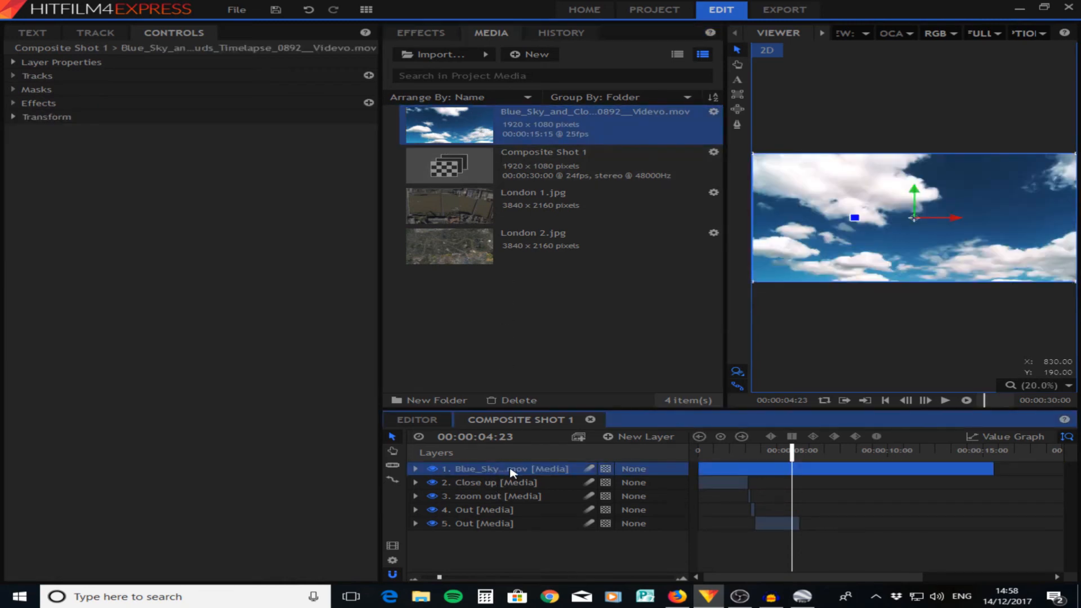
{"action": "left_click_drag", "start_coordinate": [693, 467], "coordinate": [762, 450]}
{"action": "left_click_drag", "start_coordinate": [990, 465], "coordinate": [798, 465]}
{"action": "key", "text": "space"}
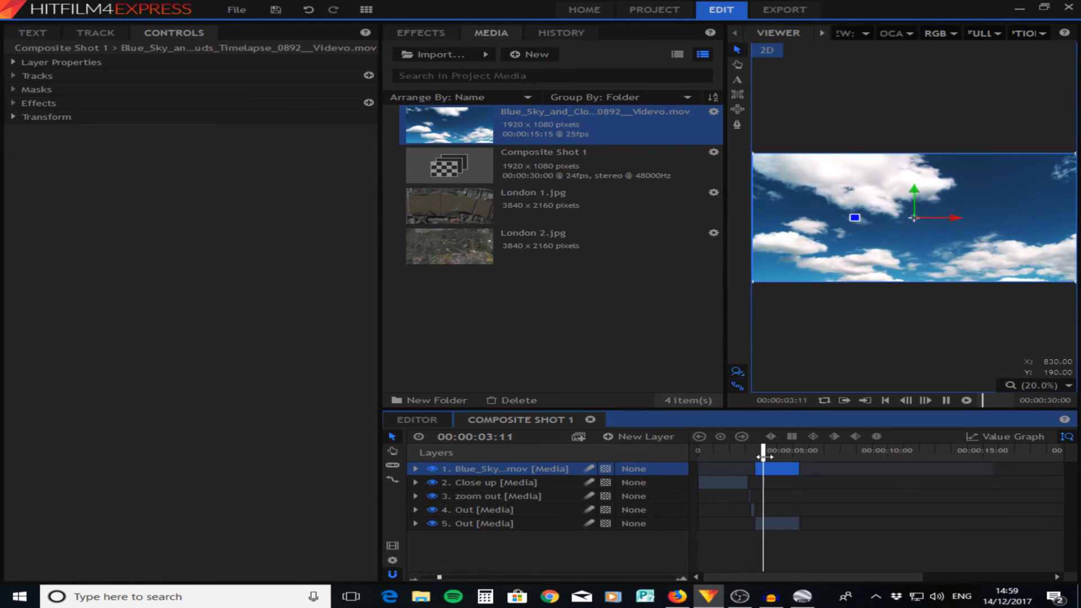
{"action": "key", "text": "space"}
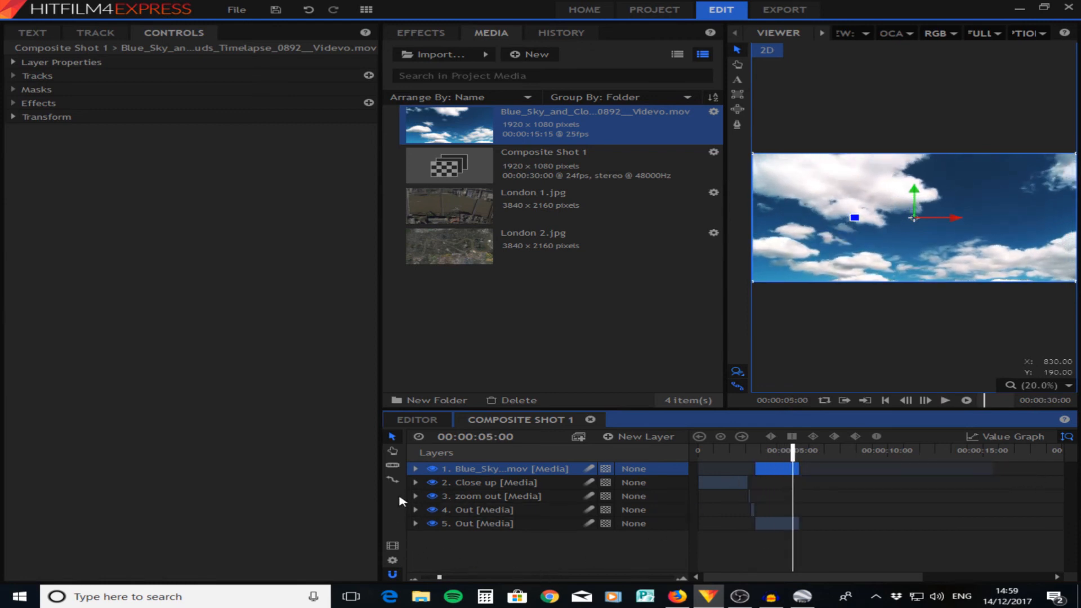
- Slice the sky clip at 00:00:03:01 and delete the part after the cut
{"action": "left_click_drag", "start_coordinate": [792, 451], "coordinate": [761, 450]}
{"action": "left_click_drag", "start_coordinate": [440, 578], "coordinate": [508, 578]}
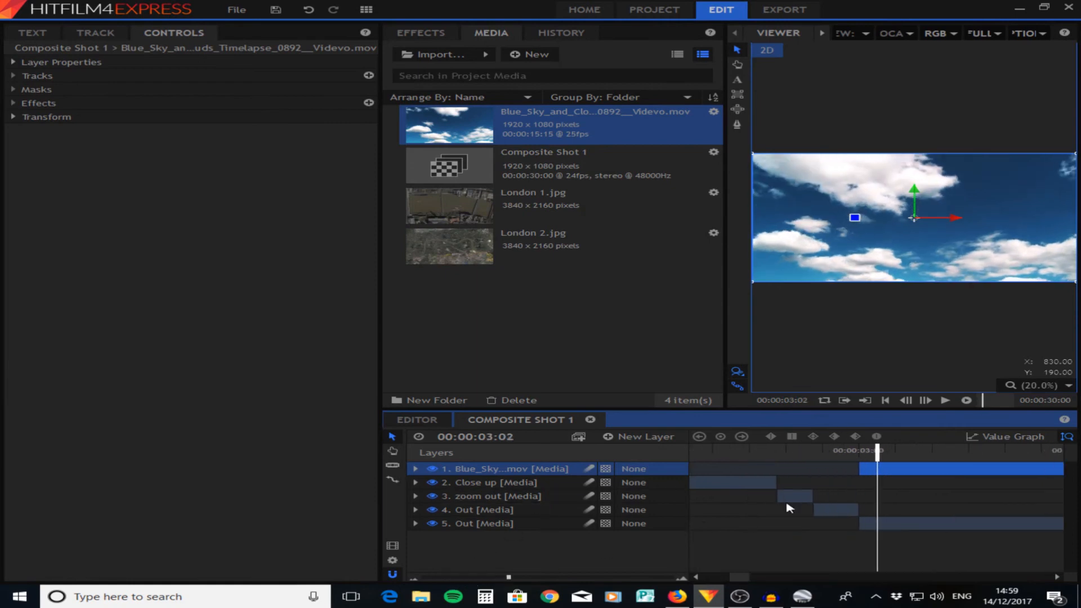
{"action": "left_click_drag", "start_coordinate": [877, 450], "coordinate": [851, 460]}
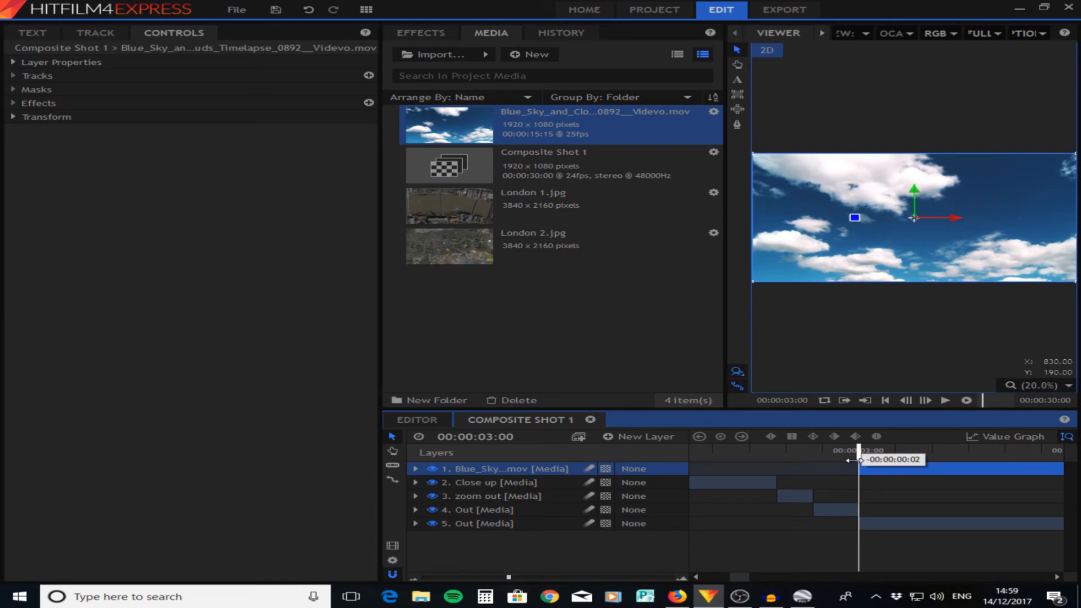
{"action": "left_click", "coordinate": [868, 450]}
{"action": "key", "text": "c"}
{"action": "left_click", "coordinate": [871, 470]}
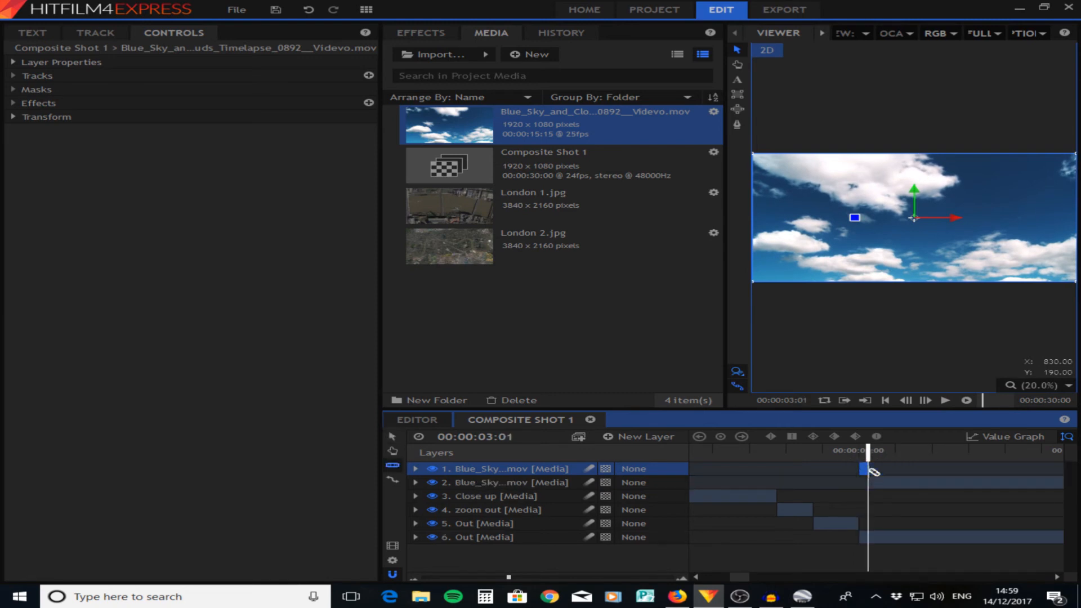
{"action": "key", "text": "v"}
{"action": "left_click", "coordinate": [895, 481]}
{"action": "key", "text": "Delete"}
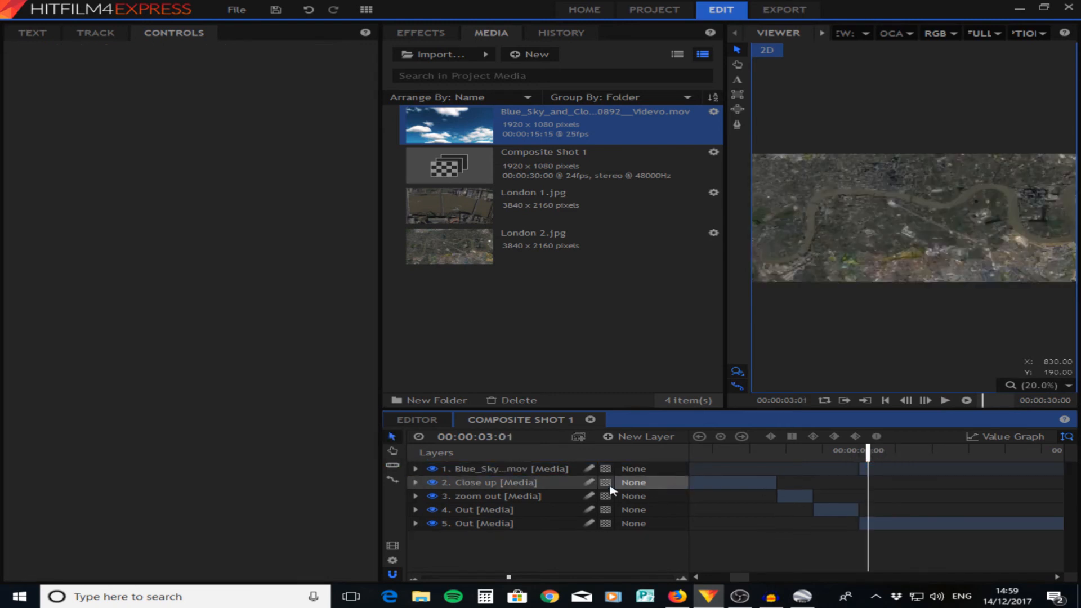
- Rate-stretch the remaining piece of the sky clip so it ends level with the last Out clip
{"action": "left_click", "coordinate": [394, 479]}
{"action": "left_click_drag", "start_coordinate": [868, 468], "coordinate": [1052, 475]}
{"action": "left_click", "coordinate": [445, 576]}
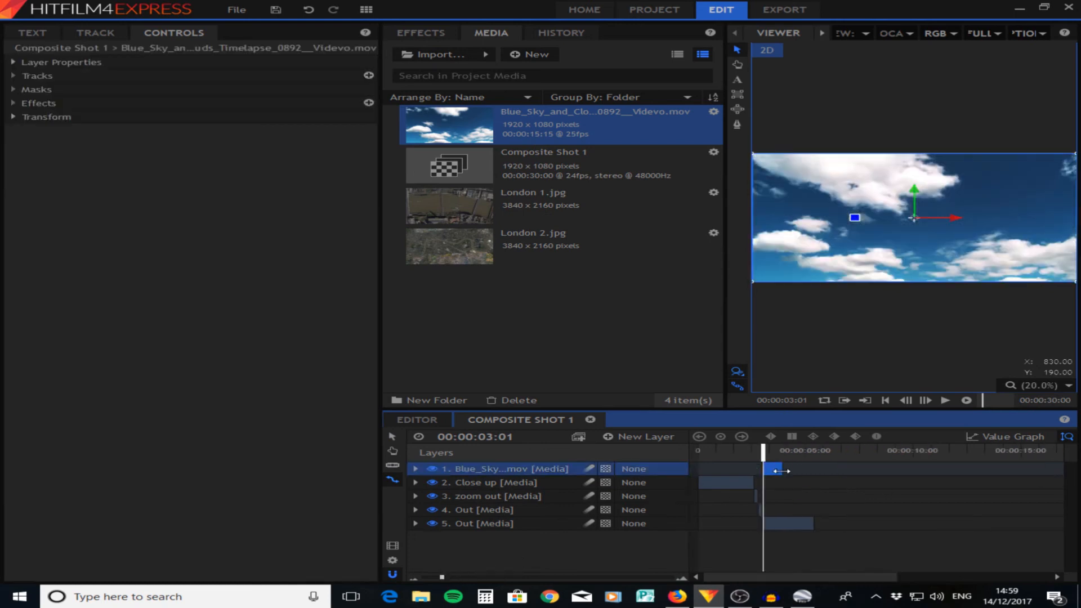
{"action": "mouse_move", "coordinate": [780, 470]}
{"action": "left_mouse_down"}
{"action": "mouse_move", "coordinate": [813, 470]}
{"action": "mouse_move", "coordinate": [772, 460]}
{"action": "left_mouse_up"}
{"action": "left_click", "coordinate": [767, 451]}
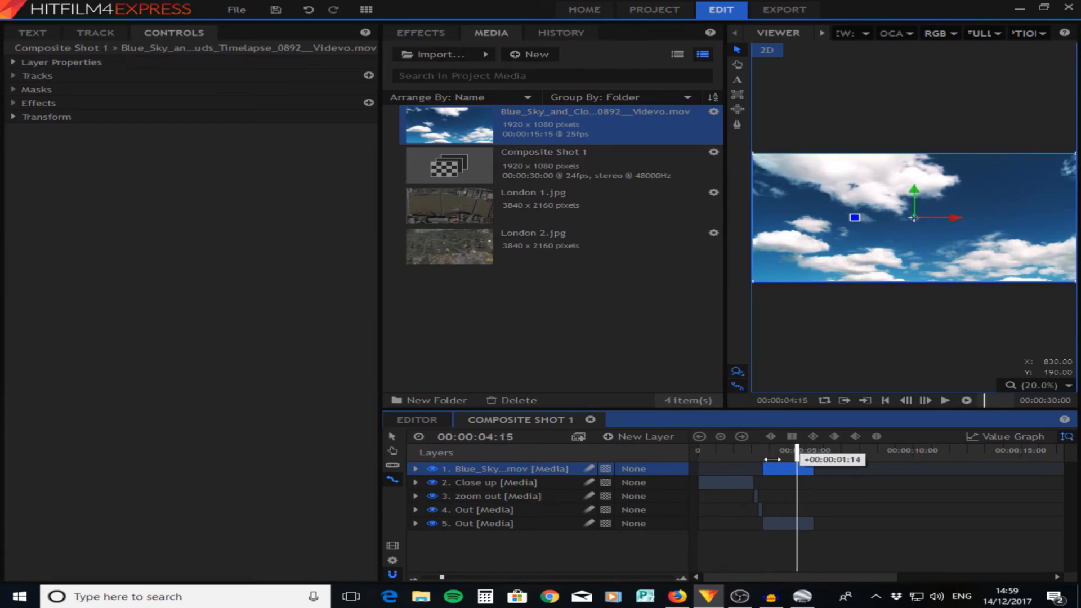
- Search the effects for "blue" and apply the Bluescreen Key preset to the sky clip
{"action": "left_click", "coordinate": [421, 33]}
{"action": "left_click", "coordinate": [416, 54]}
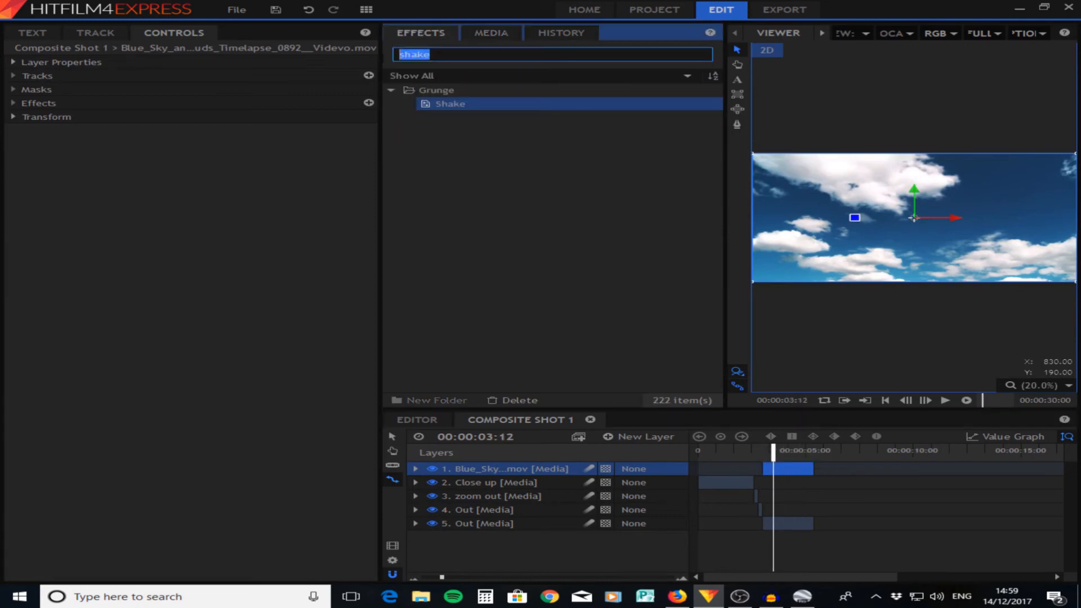
{"action": "type", "text": "bl"}
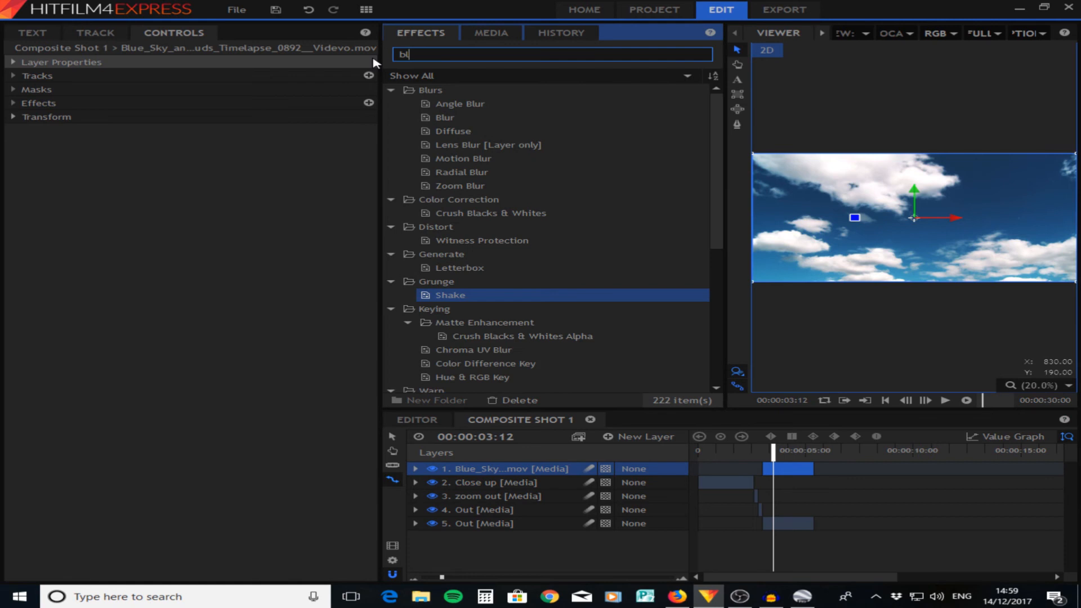
{"action": "type", "text": "ue"}
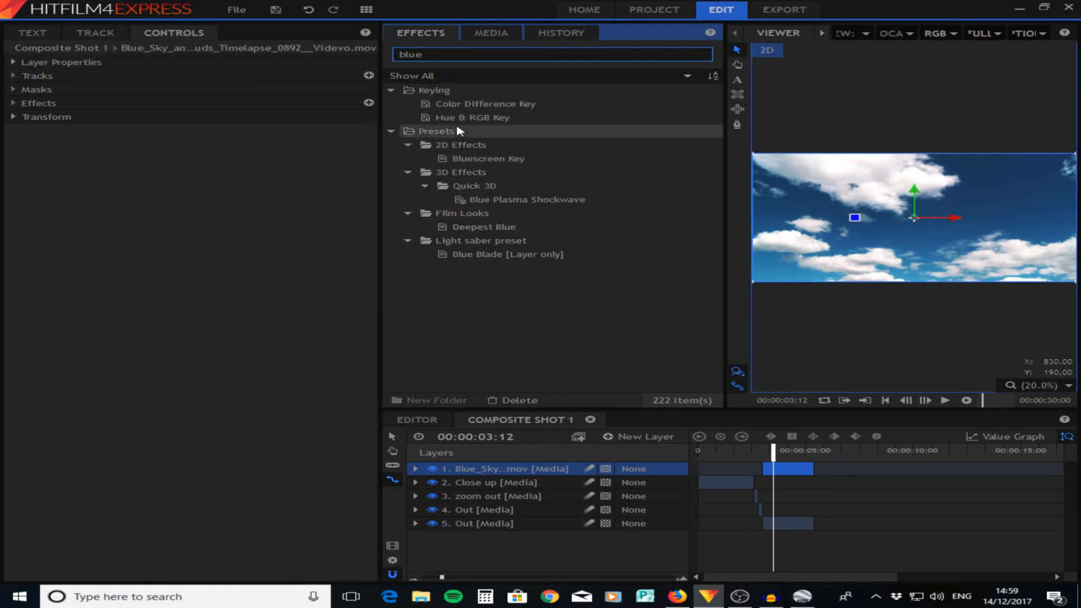
{"action": "left_click_drag", "start_coordinate": [511, 162], "coordinate": [523, 472]}
- Set the sky clip's Color Difference Key to Min 0.93, Max 0.97 and Gamma 0.97, checking the result up close and at full view
{"action": "scroll", "coordinate": [1045, 279], "scroll_direction": "up", "scroll_amount": 1}
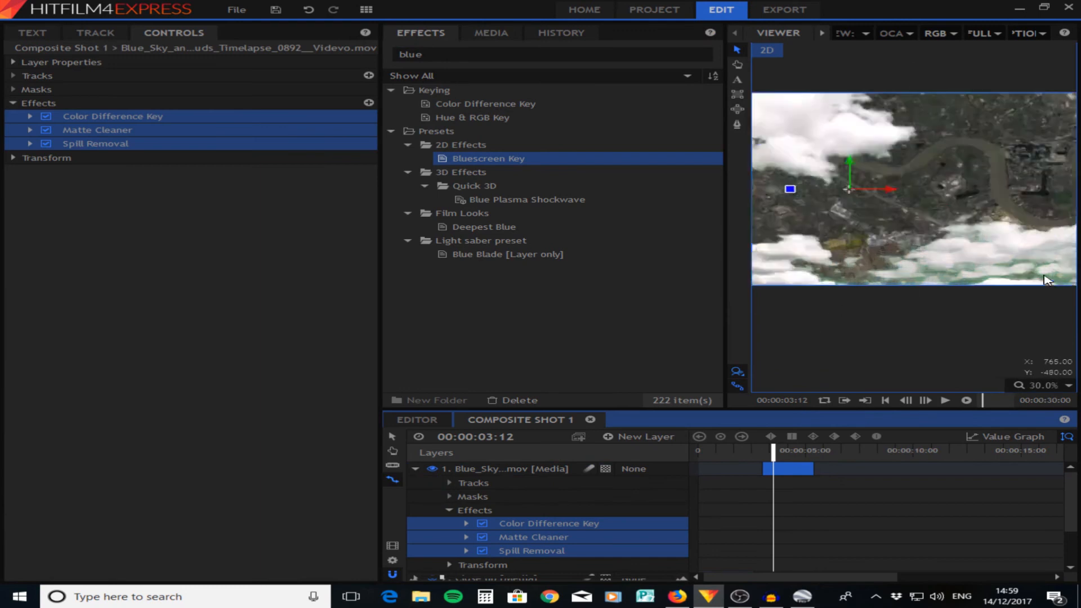
{"action": "scroll", "coordinate": [1045, 279], "scroll_direction": "up", "scroll_amount": 2}
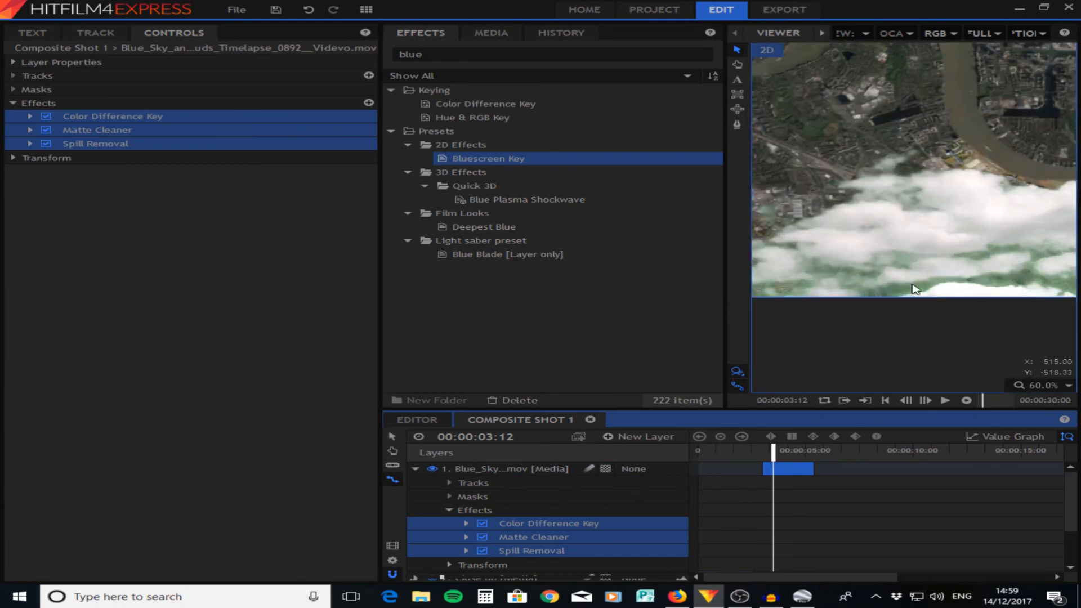
{"action": "left_click", "coordinate": [30, 116]}
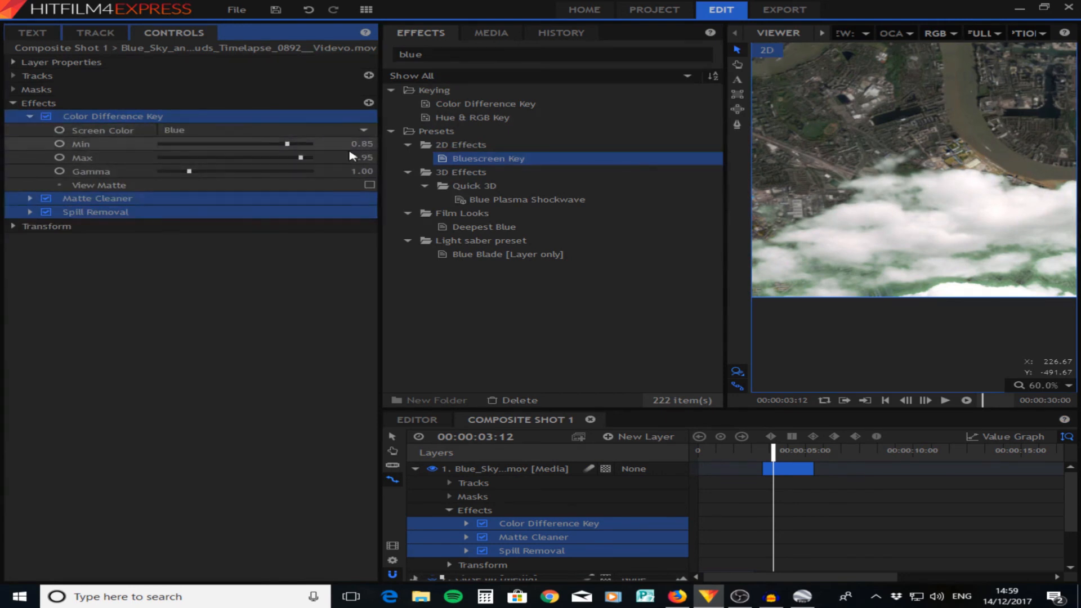
{"action": "mouse_move", "coordinate": [354, 145]}
{"action": "left_mouse_down"}
{"action": "mouse_move", "coordinate": [371, 145]}
{"action": "mouse_move", "coordinate": [356, 146]}
{"action": "mouse_move", "coordinate": [365, 158]}
{"action": "left_mouse_up"}
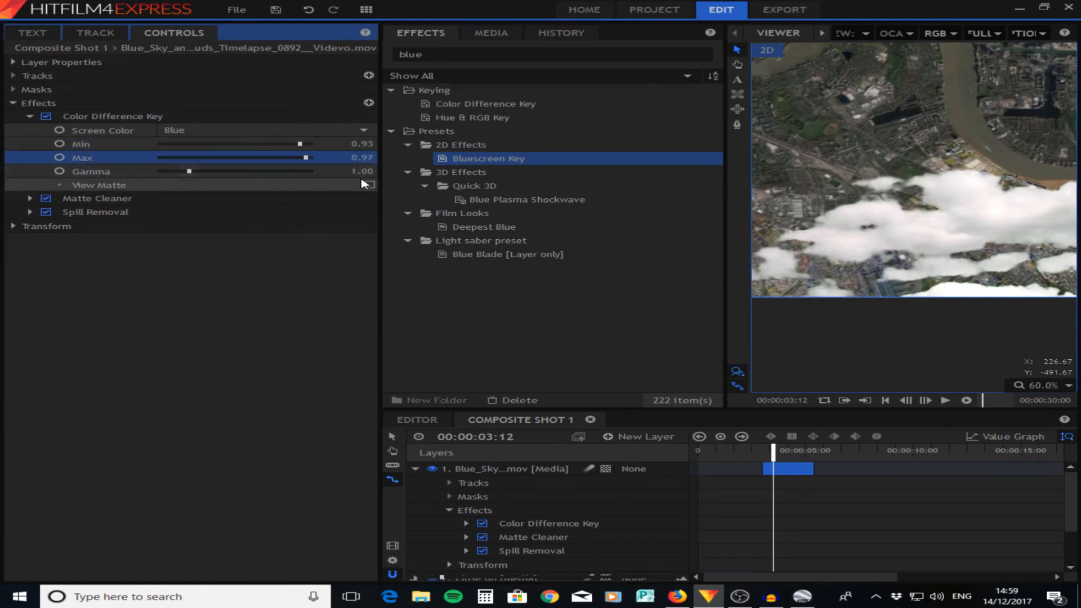
{"action": "left_click", "coordinate": [369, 185]}
{"action": "left_click", "coordinate": [369, 186]}
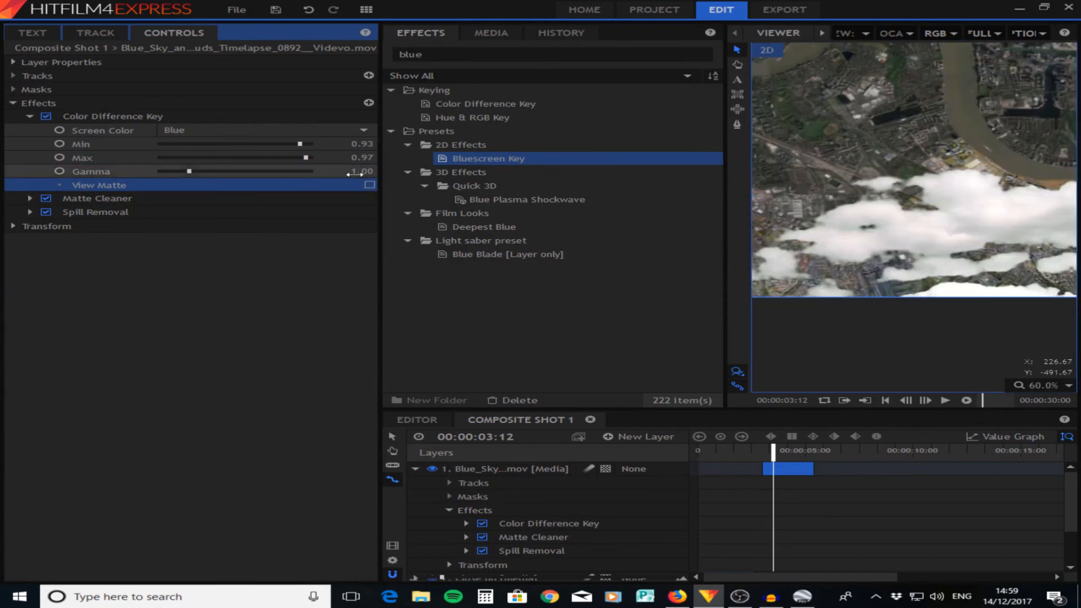
{"action": "left_click_drag", "start_coordinate": [346, 169], "coordinate": [341, 169]}
{"action": "left_click", "coordinate": [239, 299]}
{"action": "scroll", "coordinate": [932, 205], "scroll_direction": "down", "scroll_amount": 3}
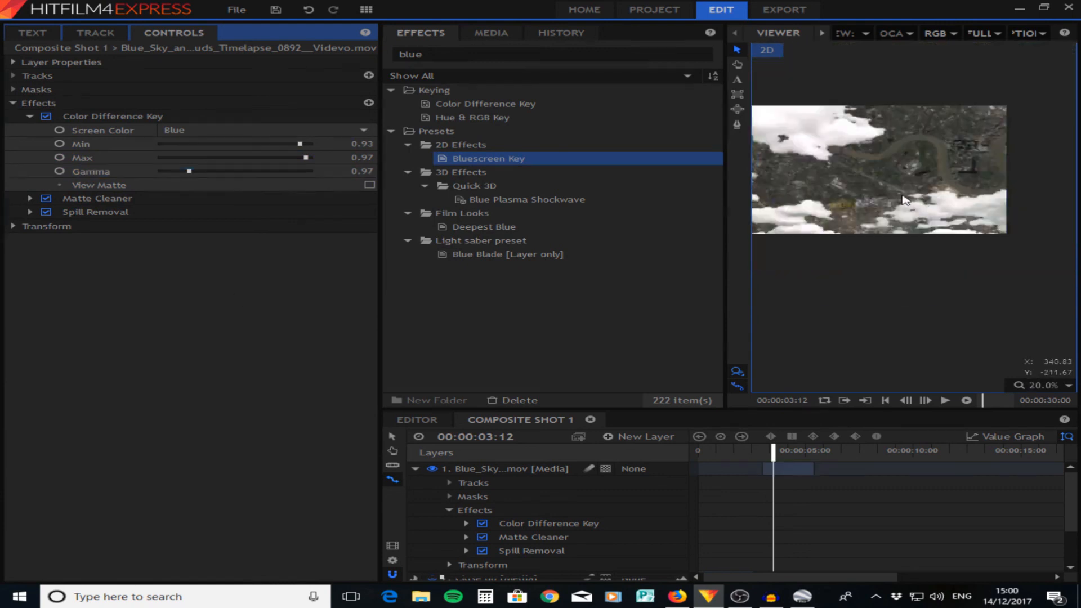
{"action": "scroll", "coordinate": [937, 164], "scroll_direction": "up", "scroll_amount": 2}
{"action": "left_click", "coordinate": [1041, 385]}
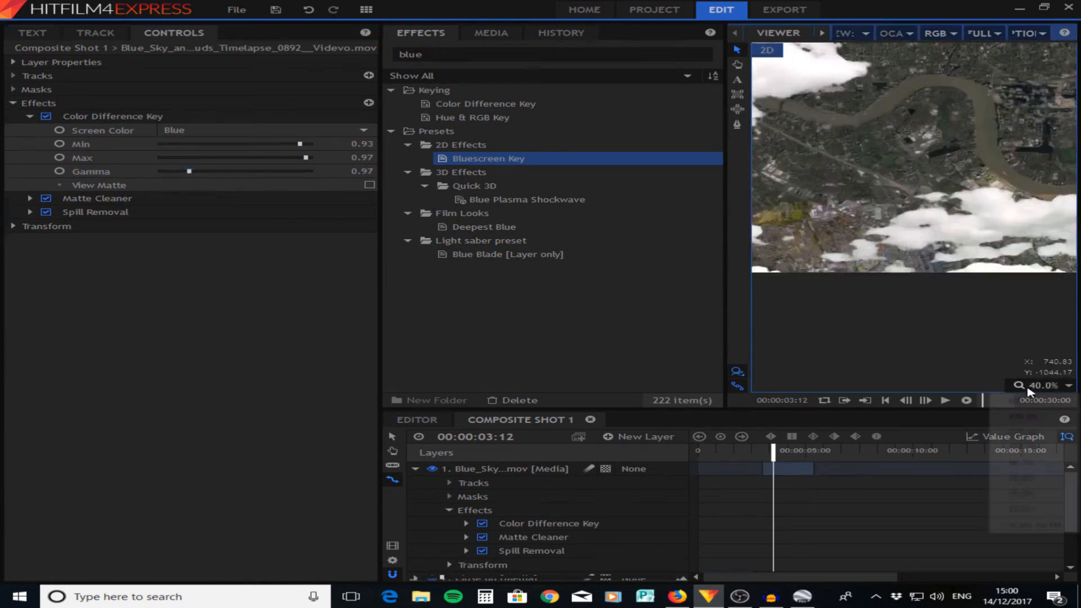
{"action": "left_click", "coordinate": [1029, 528]}
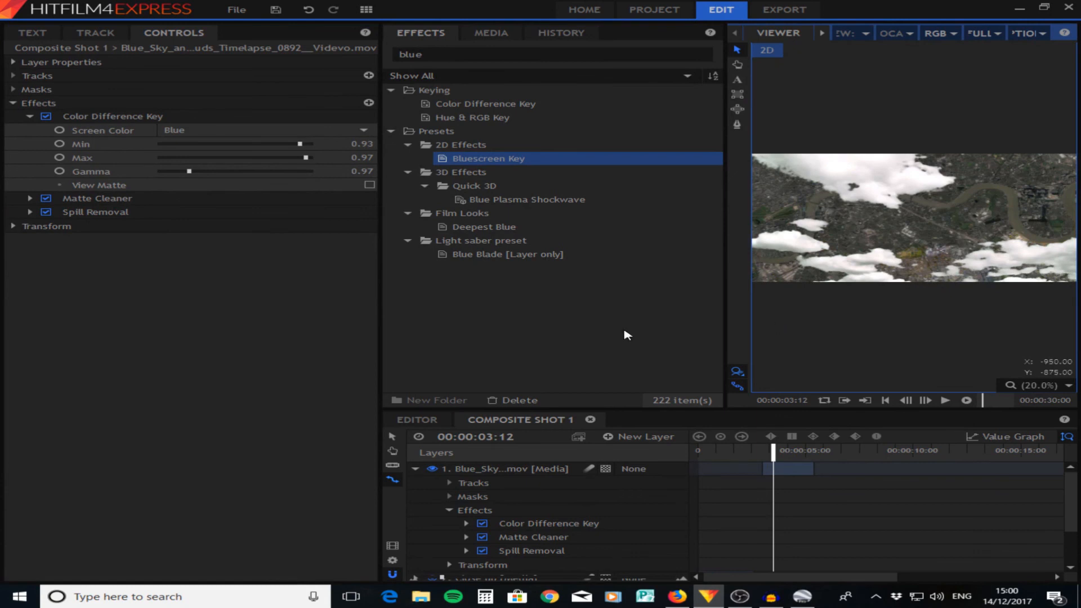
- Enlarge the sky layer beyond the frame and reposition it so clouds cover only the edges of the city
{"action": "left_click", "coordinate": [415, 468]}
{"action": "left_click", "coordinate": [470, 472]}
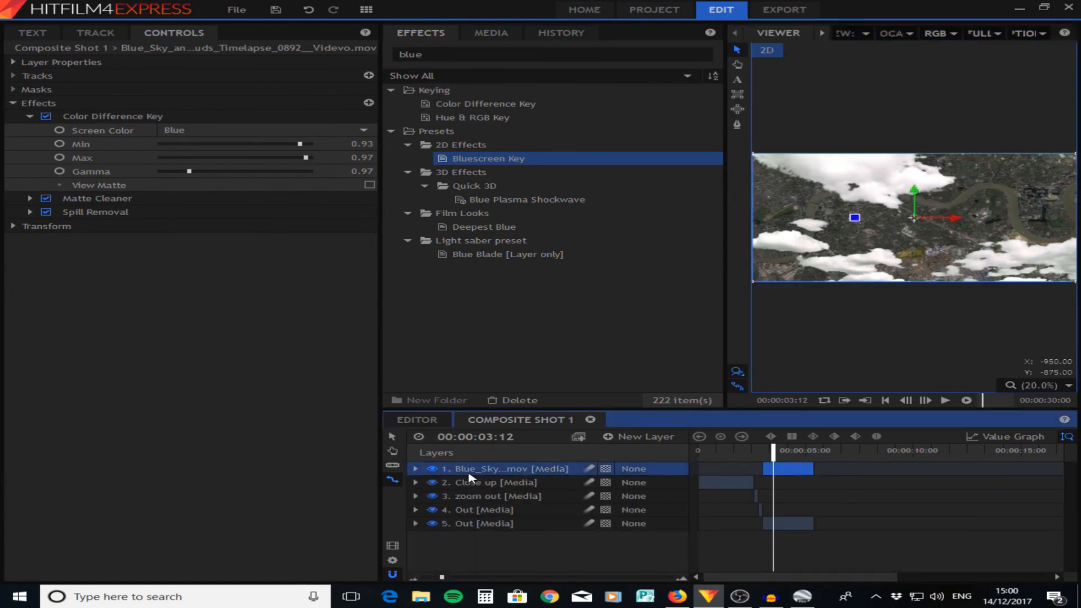
{"action": "left_click_drag", "start_coordinate": [752, 283], "coordinate": [645, 300]}
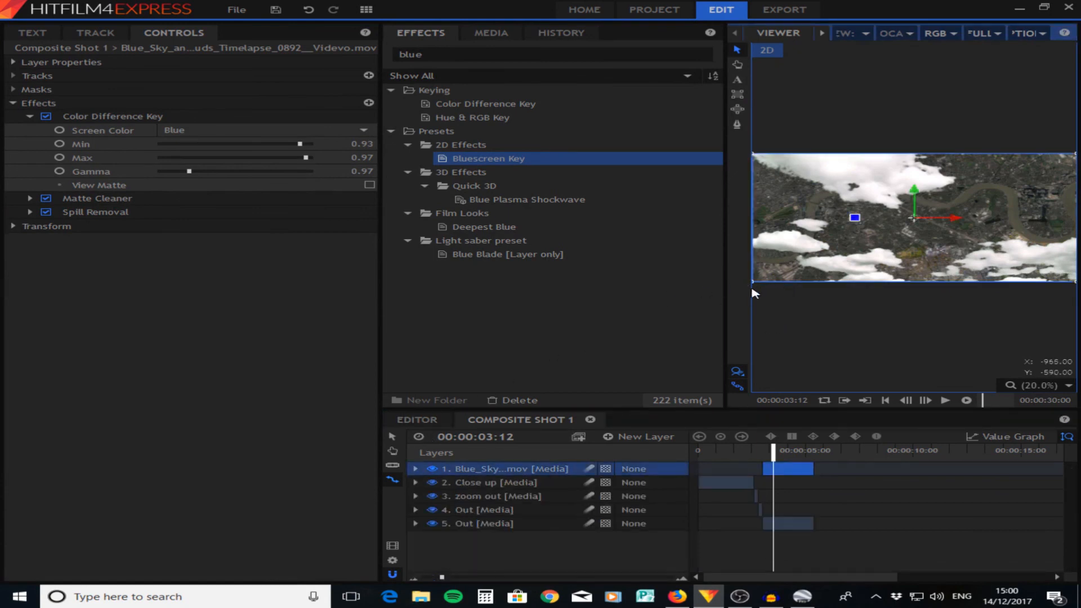
{"action": "left_click_drag", "start_coordinate": [753, 281], "coordinate": [553, 304]}
{"action": "left_click_drag", "start_coordinate": [897, 260], "coordinate": [849, 264]}
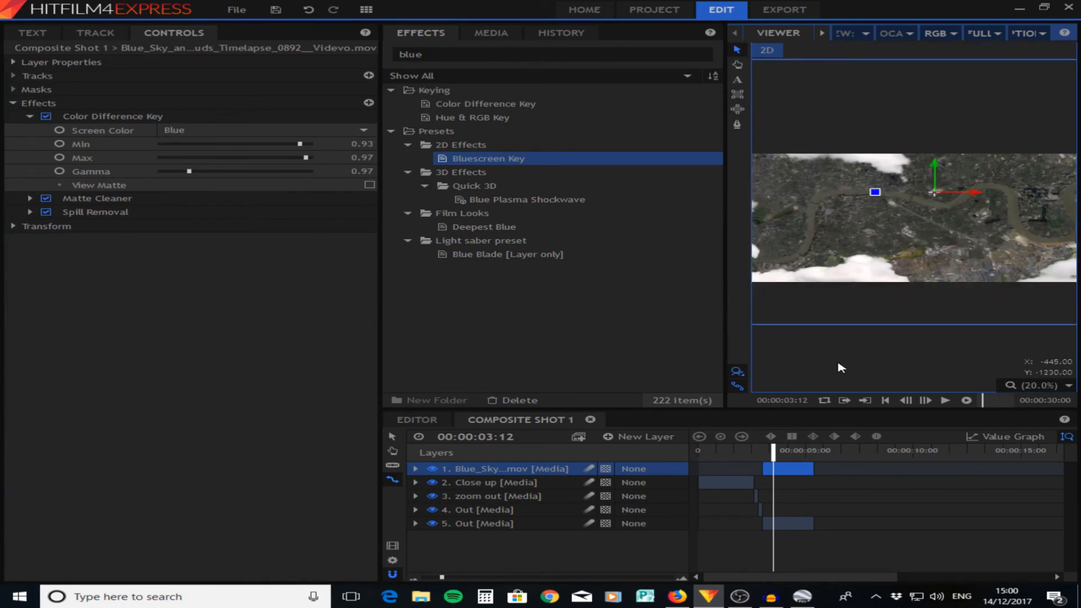
{"action": "left_click", "coordinate": [834, 360]}
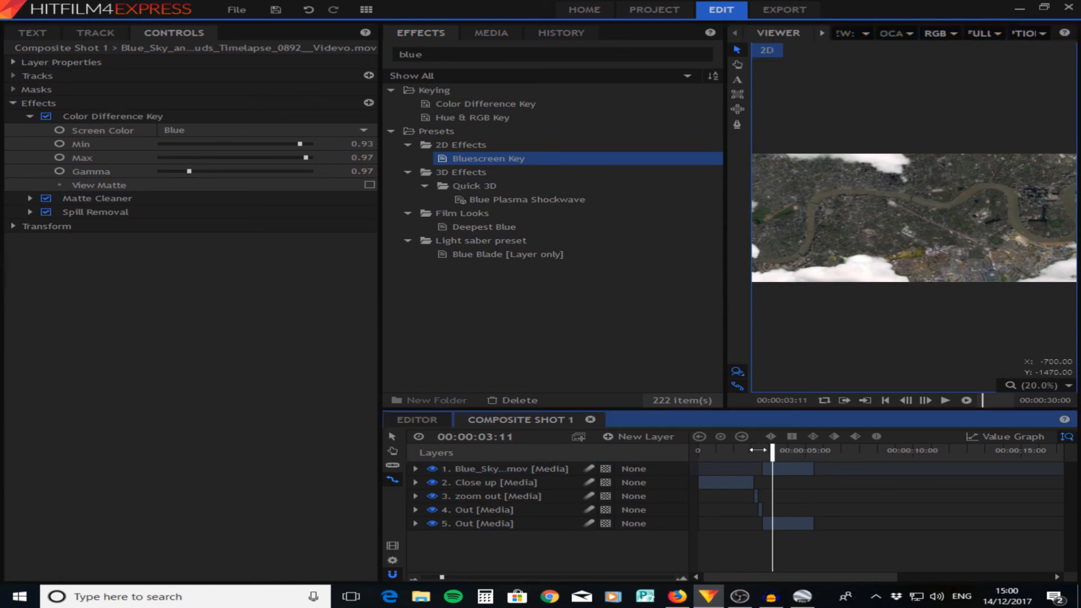
- Apply the Shake effect to the sky clip with Speed 0.82 and Smooth 24.0, and return the playhead to the start
{"action": "mouse_move", "coordinate": [773, 449]}
{"action": "left_mouse_down"}
{"action": "mouse_move", "coordinate": [750, 451]}
{"action": "mouse_move", "coordinate": [772, 452]}
{"action": "left_mouse_up"}
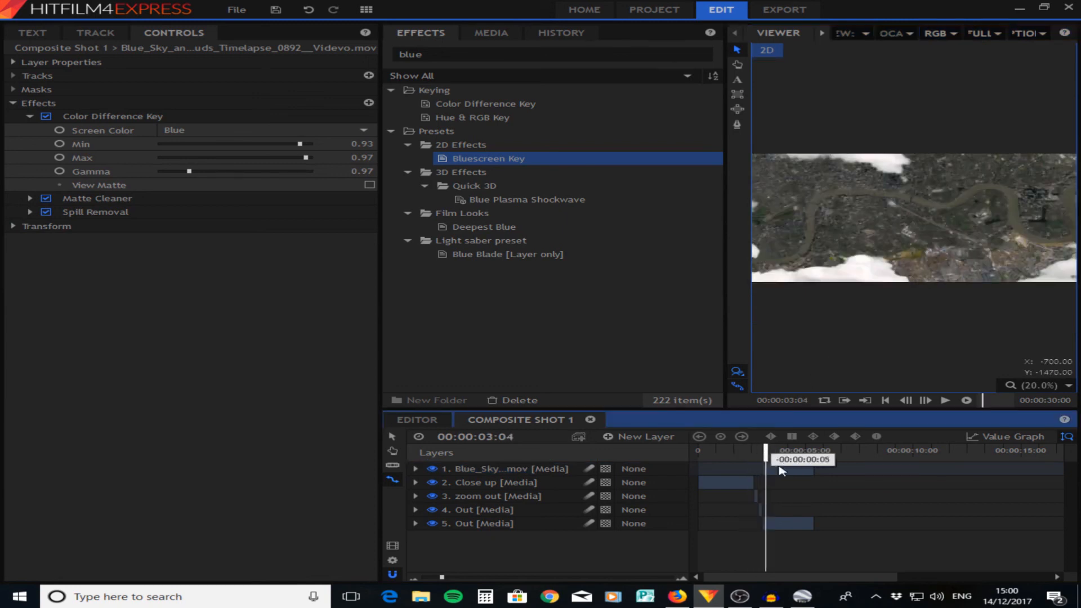
{"action": "left_click", "coordinate": [780, 470]}
{"action": "left_click_drag", "start_coordinate": [426, 55], "coordinate": [365, 63]}
{"action": "type", "text": "sh"}
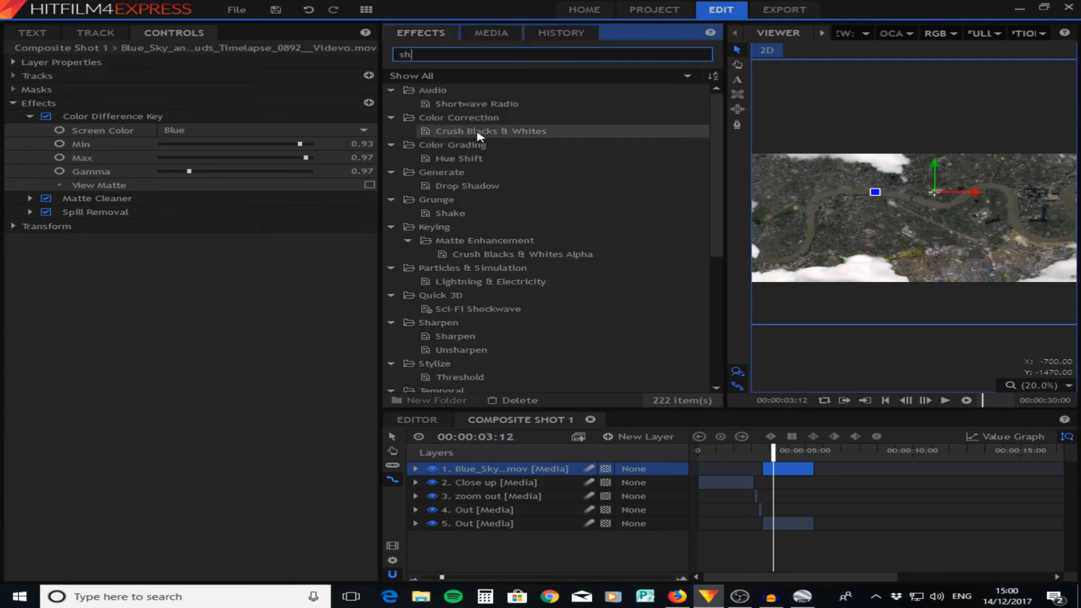
{"action": "left_click_drag", "start_coordinate": [423, 57], "coordinate": [376, 60]}
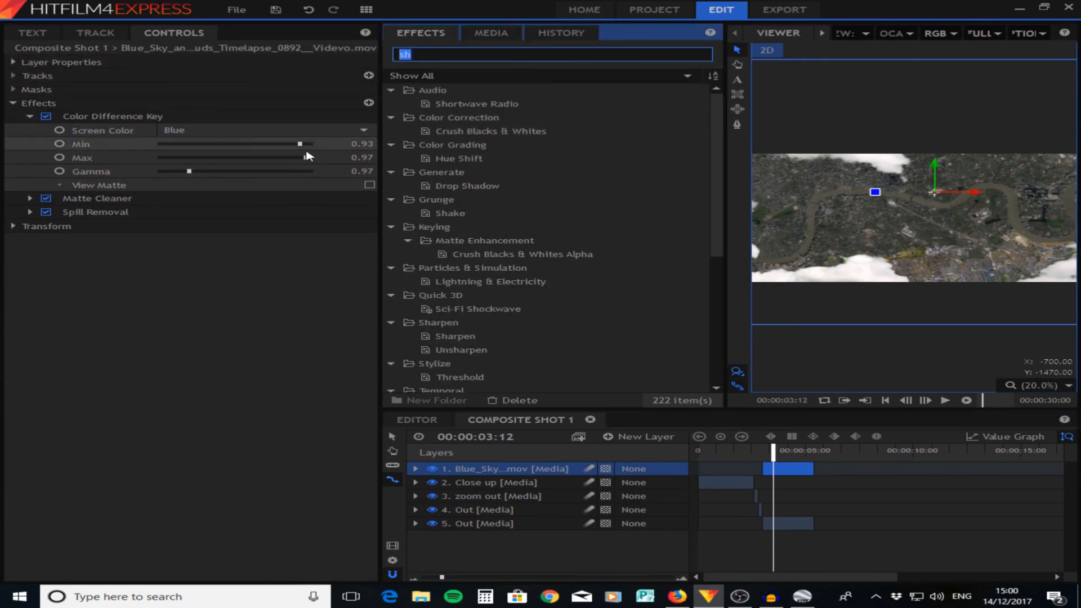
{"action": "type", "text": "shake"}
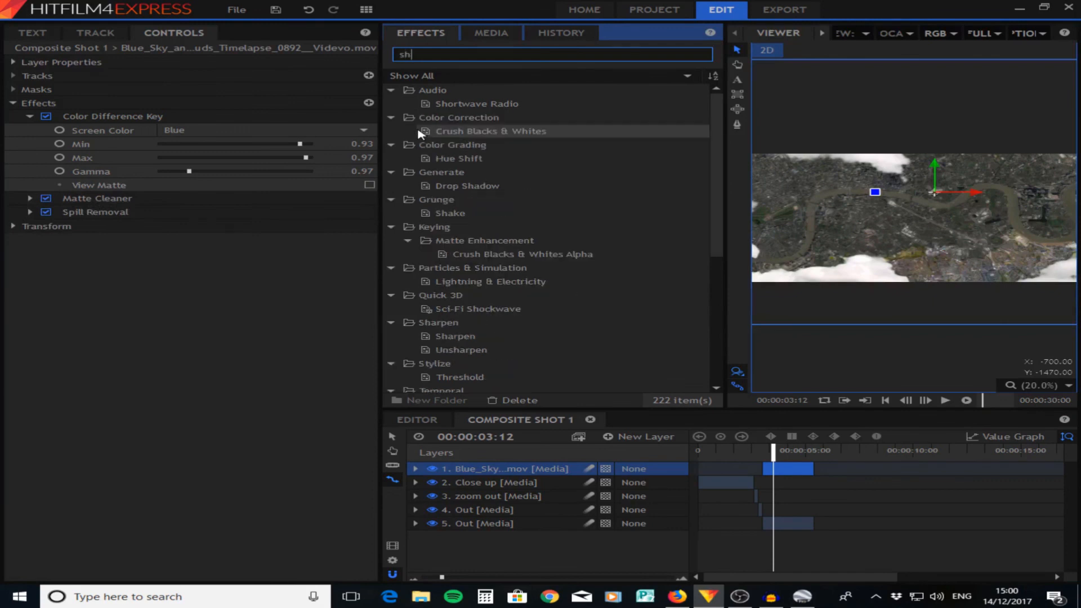
{"action": "left_click_drag", "start_coordinate": [497, 107], "coordinate": [484, 471]}
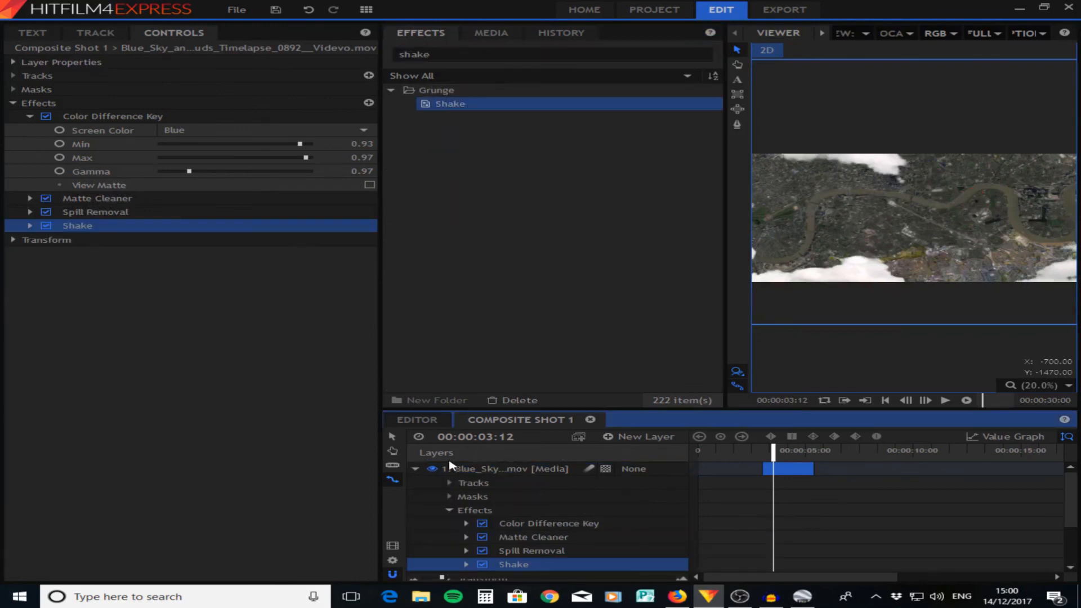
{"action": "left_click", "coordinate": [415, 468]}
{"action": "left_click_drag", "start_coordinate": [820, 453], "coordinate": [698, 459]}
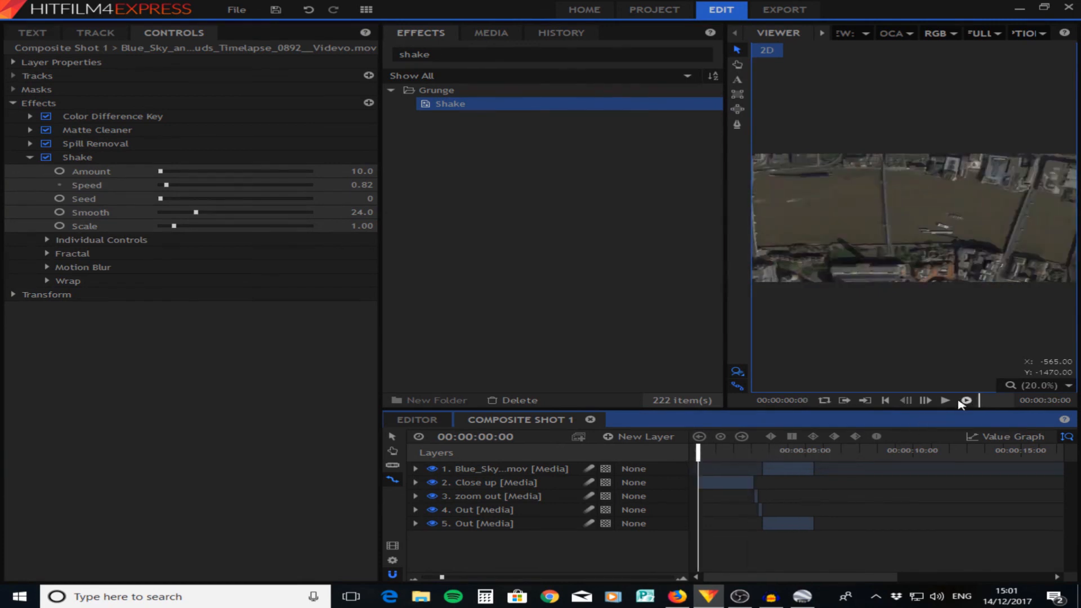